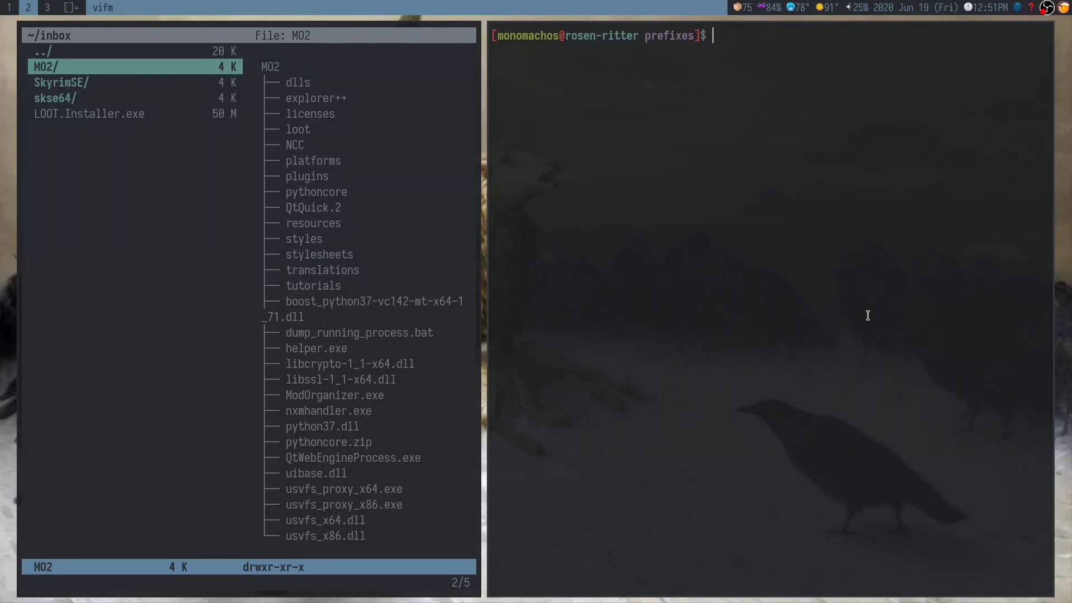
# - Print the current working directory and create a directory named tutorial inside the Wine prefixes folder
pyautogui.write('pwd')
pyautogui.press('Return')
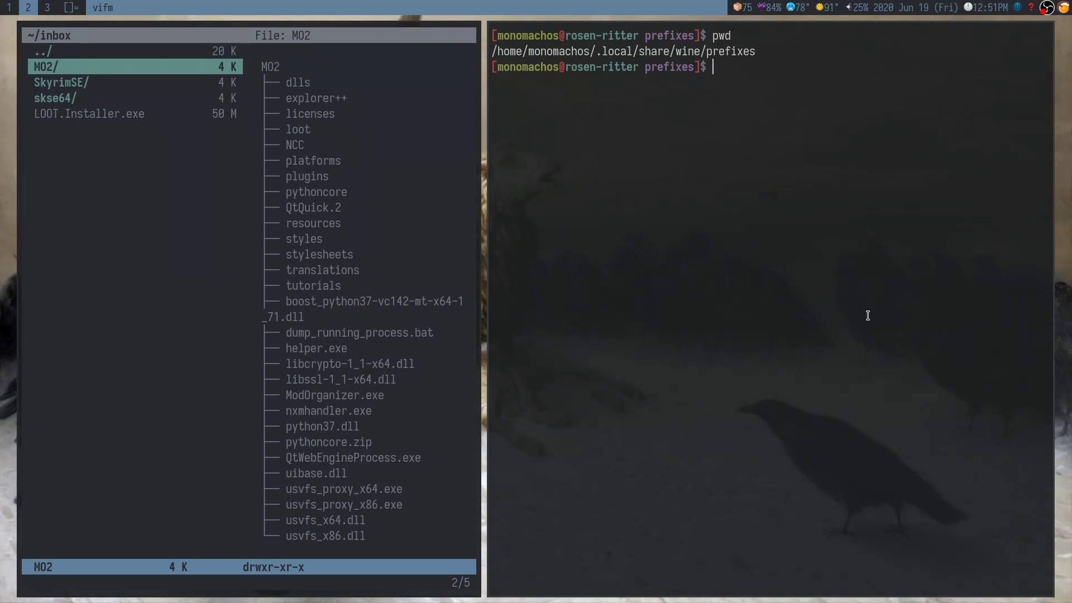
pyautogui.write('mkdir tutorial')
pyautogui.press('Return')
# - Initialise the new Wine prefix by running wine wineinit with WINEPREFIX set to ~/.local/share/wine/prefixes/tutorial
pyautogui.write('WINEP')
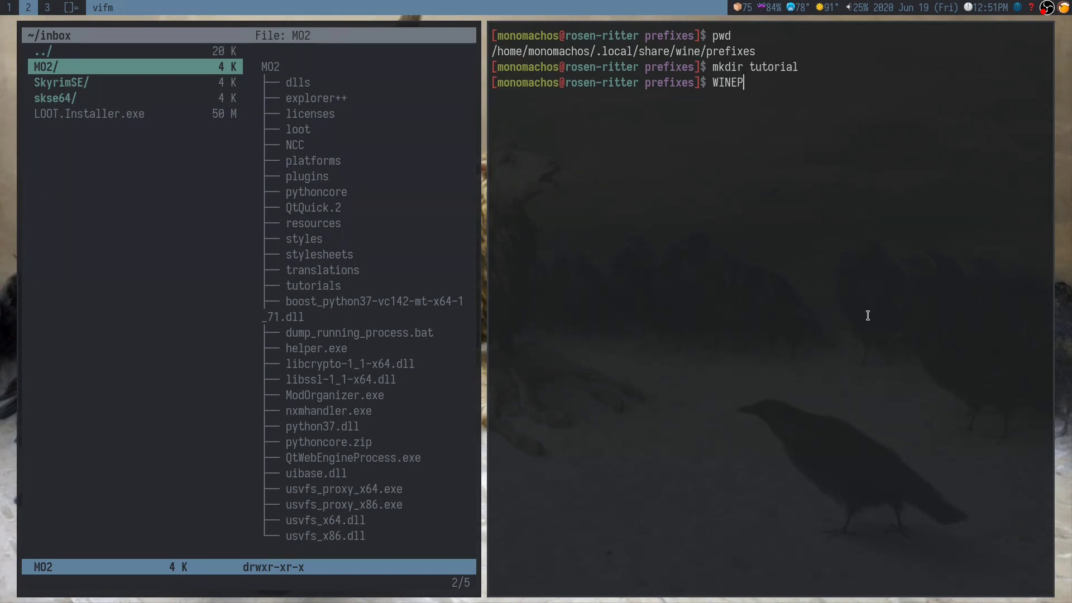
pyautogui.write('REFIX=~/.local/share/')
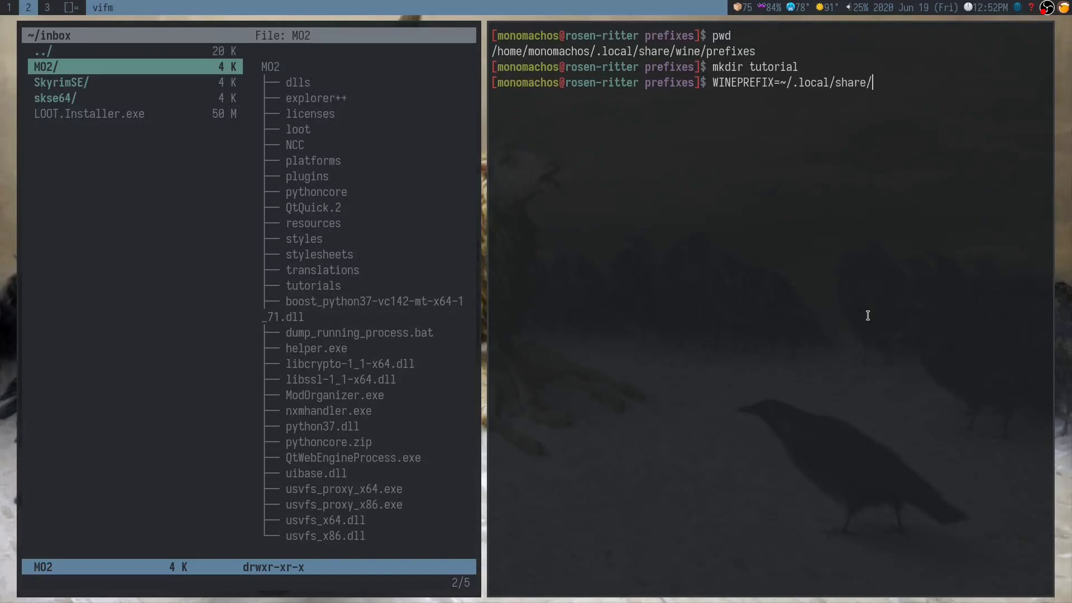
pyautogui.write('pre')
pyautogui.press('BackSpace')
pyautogui.press('BackSpace')
pyautogui.press('BackSpace')
pyautogui.write('wine/prefixes/tutorial wine')
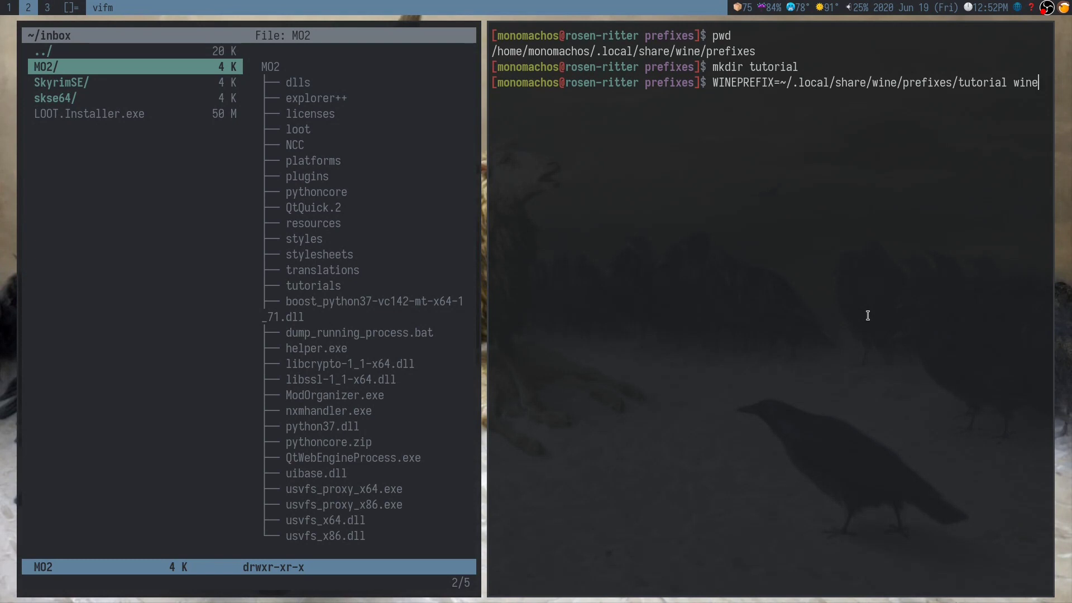
pyautogui.write(' wineinit')
pyautogui.press('BackSpace')
pyautogui.press('BackSpace')
pyautogui.press('BackSpace')
pyautogui.write('nit')
pyautogui.press('Return')
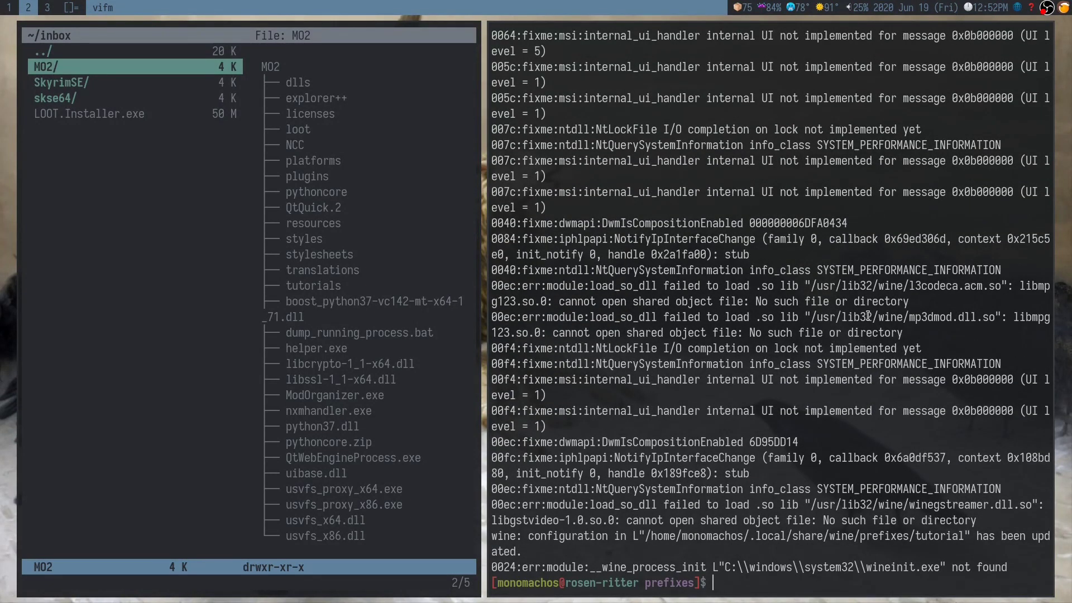
# - Install vcrun2019 and dotnet40 into the tutorial prefix with winetricks, finish the .NET Framework 4 installer and clear the terminal
pyautogui.press('Up')
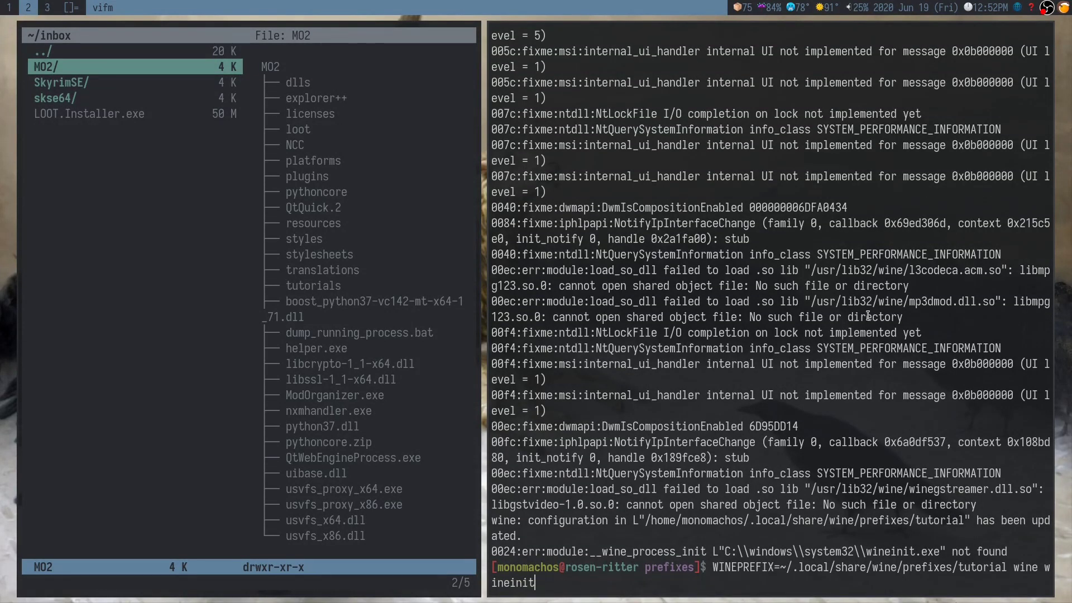
pyautogui.press('BackSpace')
pyautogui.press('BackSpace')
pyautogui.press('BackSpace')
pyautogui.press('BackSpace')
pyautogui.press('BackSpace')
pyautogui.press('BackSpace')
pyautogui.press('BackSpace')
pyautogui.press('BackSpace')
pyautogui.press('BackSpace')
pyautogui.press('BackSpace')
pyautogui.write('etricks vcrun2019')
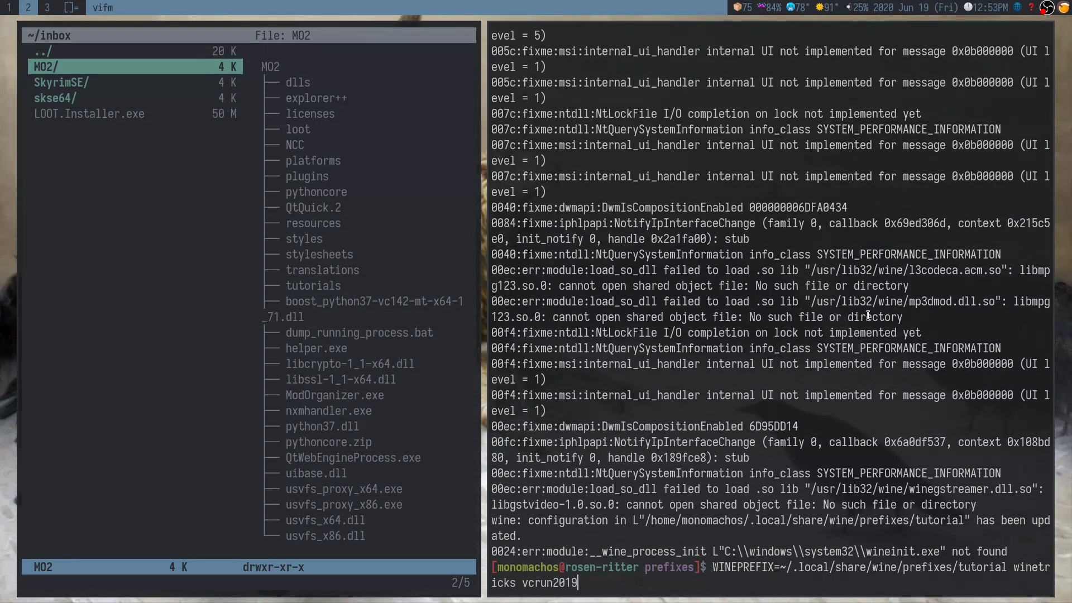
pyautogui.write('dotnet45')
pyautogui.press('BackSpace')
pyautogui.press('BackSpace')
pyautogui.write('50')
pyautogui.press('BackSpace')
pyautogui.press('BackSpace')
pyautogui.write('40')
pyautogui.press('Return')
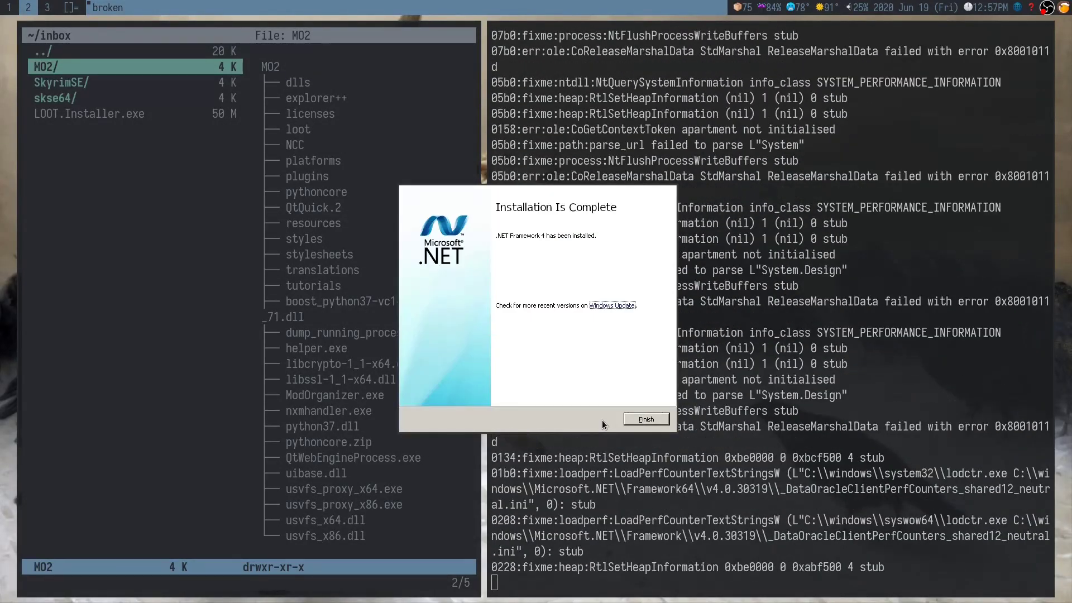
pyautogui.click(642, 417)
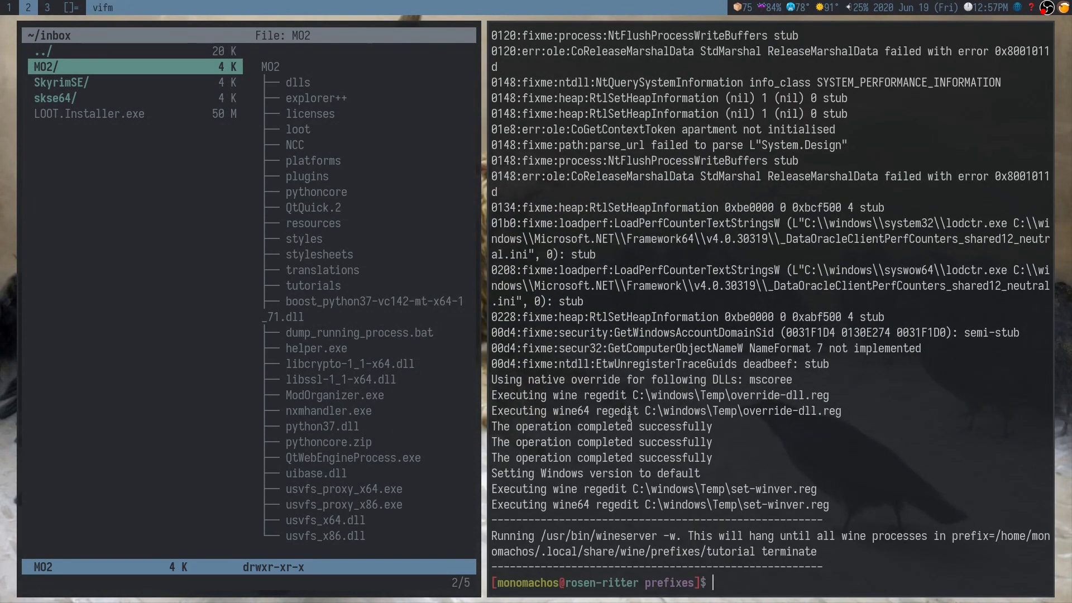
pyautogui.hotkey('ctrl', 'l')
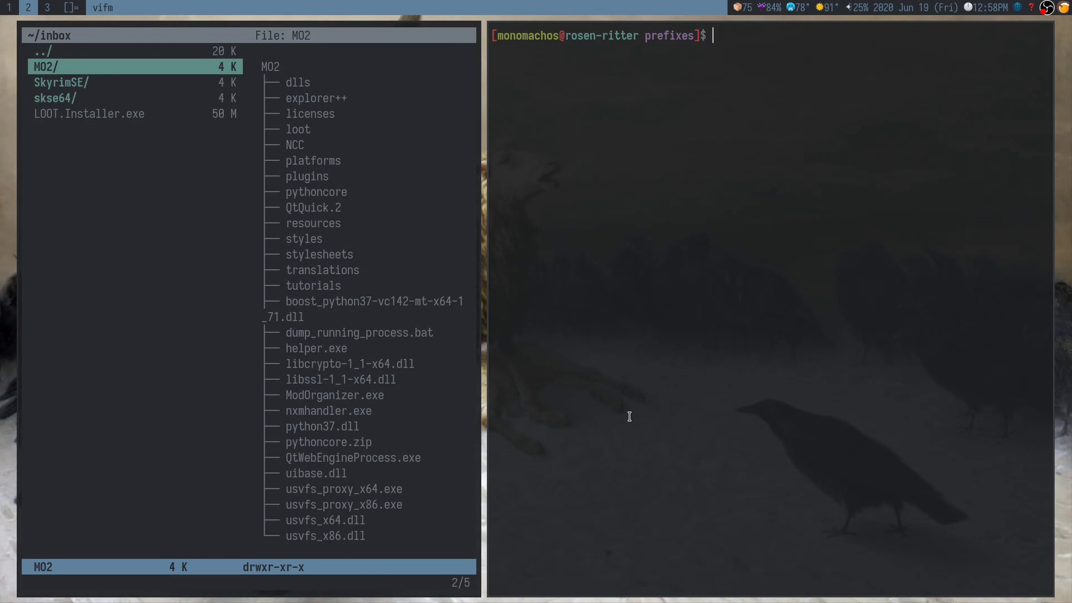
# - Switch to Lutris and review which Wine versions are installed in the Wine runner's version management
pyautogui.press('super+3')
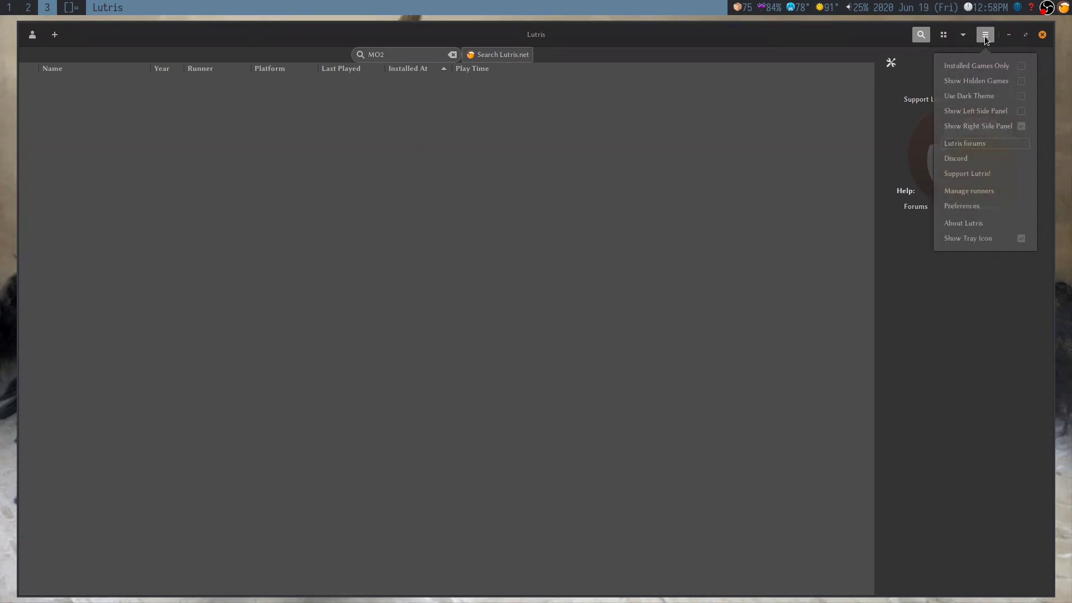
pyautogui.click(986, 192)
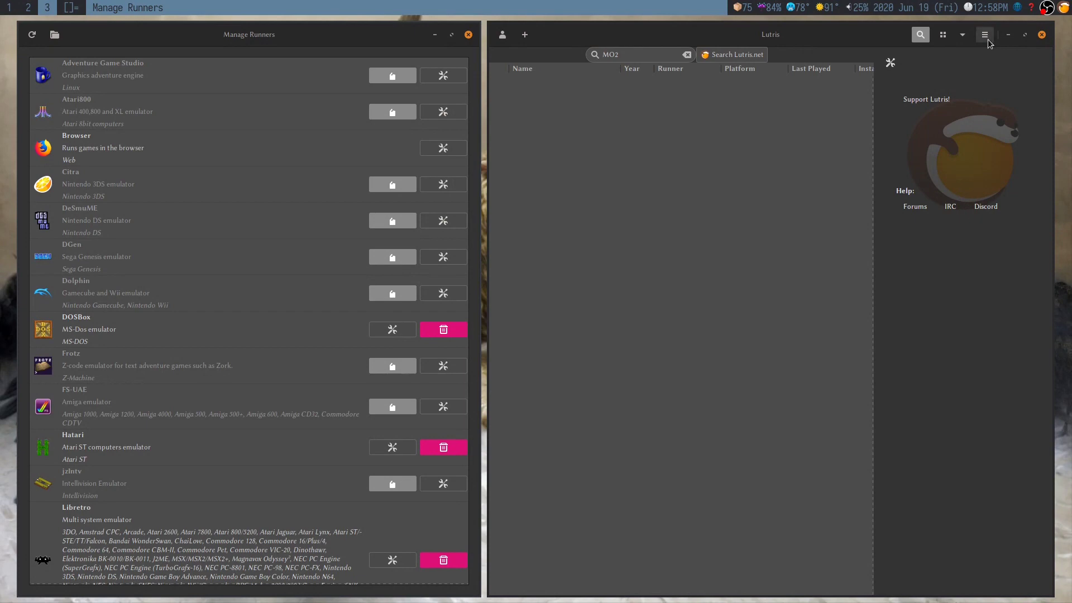
pyautogui.scroll(-10, 276, 254)
pyautogui.scroll(-5, 275, 254)
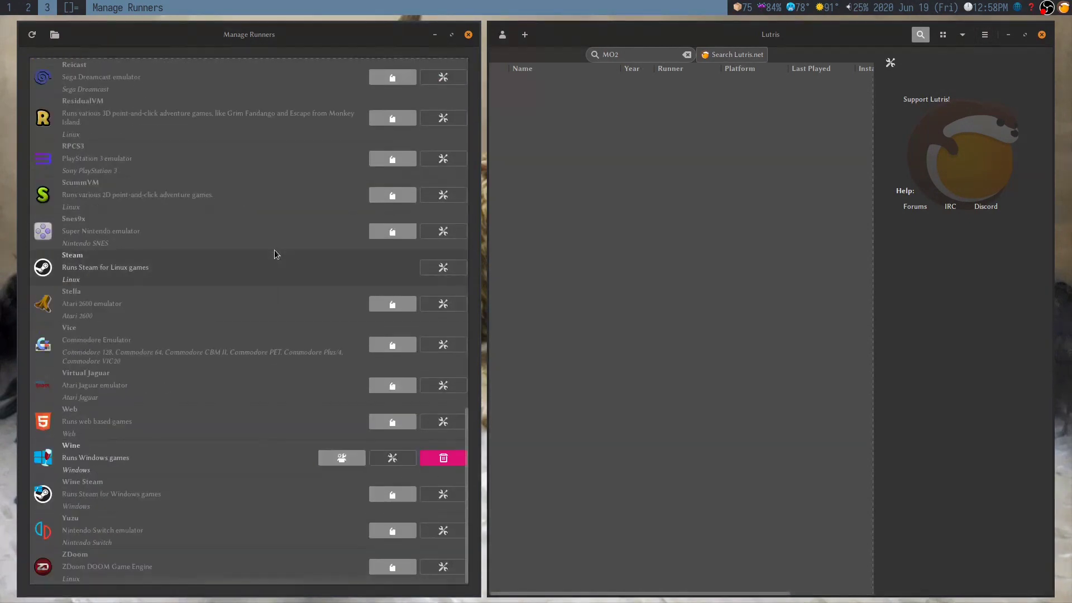
pyautogui.click(342, 459)
pyautogui.scroll(-3, 165, 310)
pyautogui.scroll(5, 166, 311)
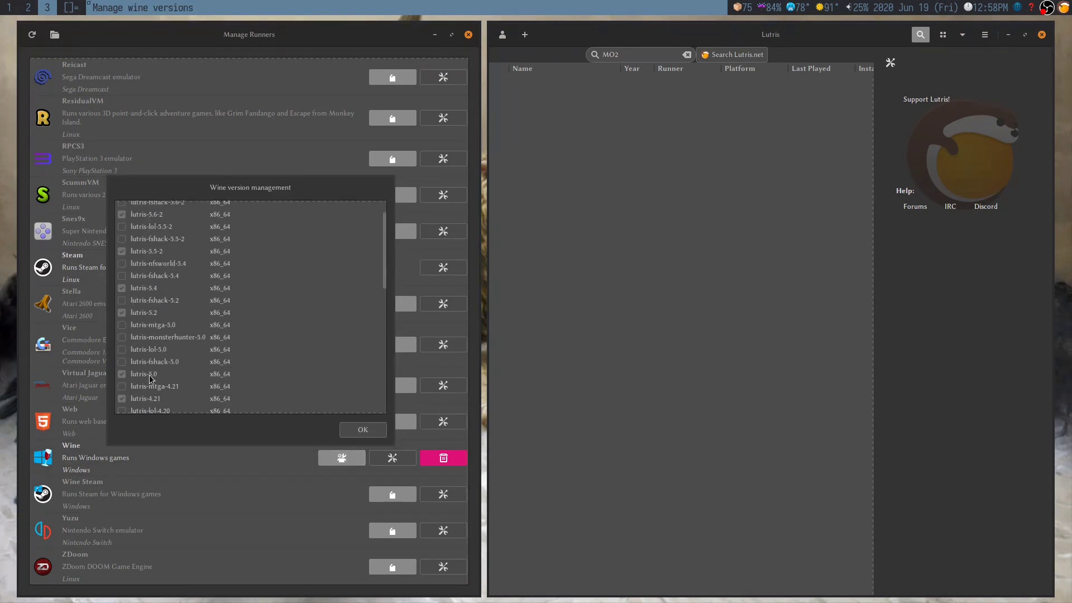
pyautogui.scroll(-2, 149, 374)
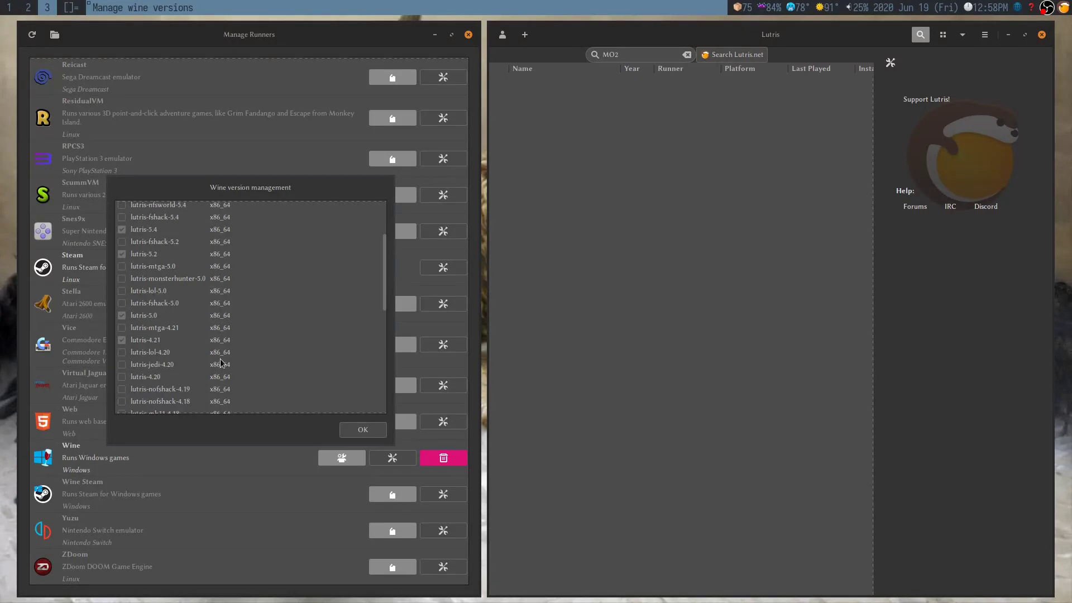
pyautogui.click(349, 433)
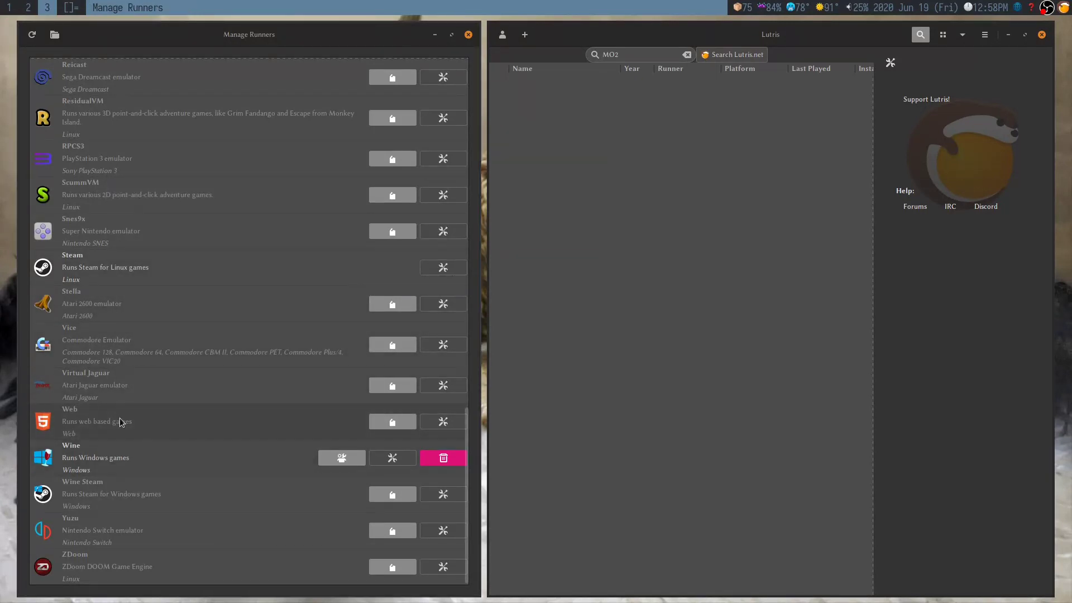
pyautogui.click(468, 35)
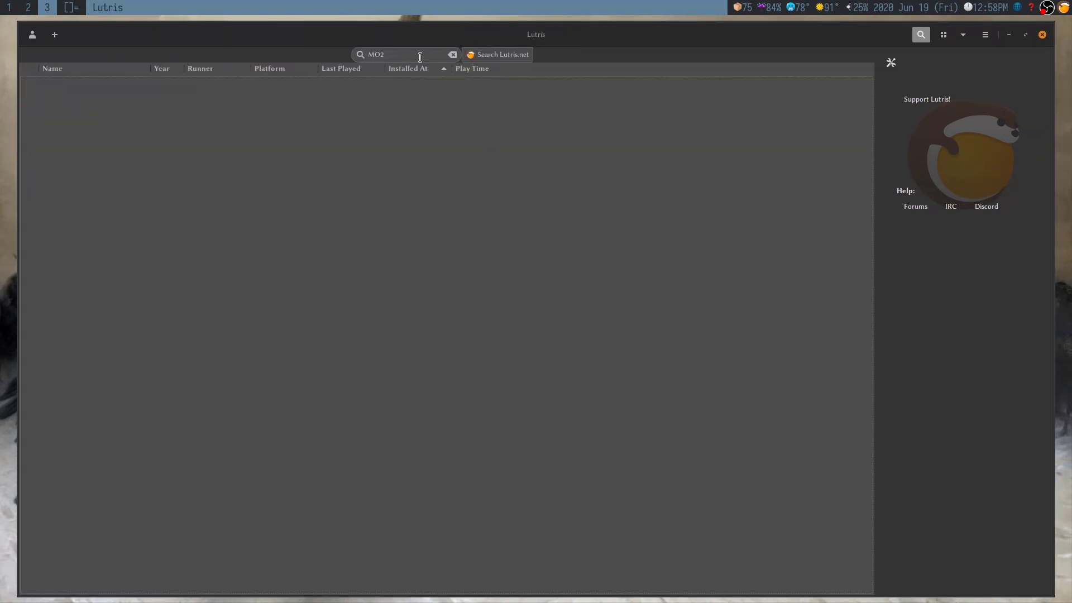
# - Add a new game named MO2 to the library and choose Wine as its runner
pyautogui.click(56, 34)
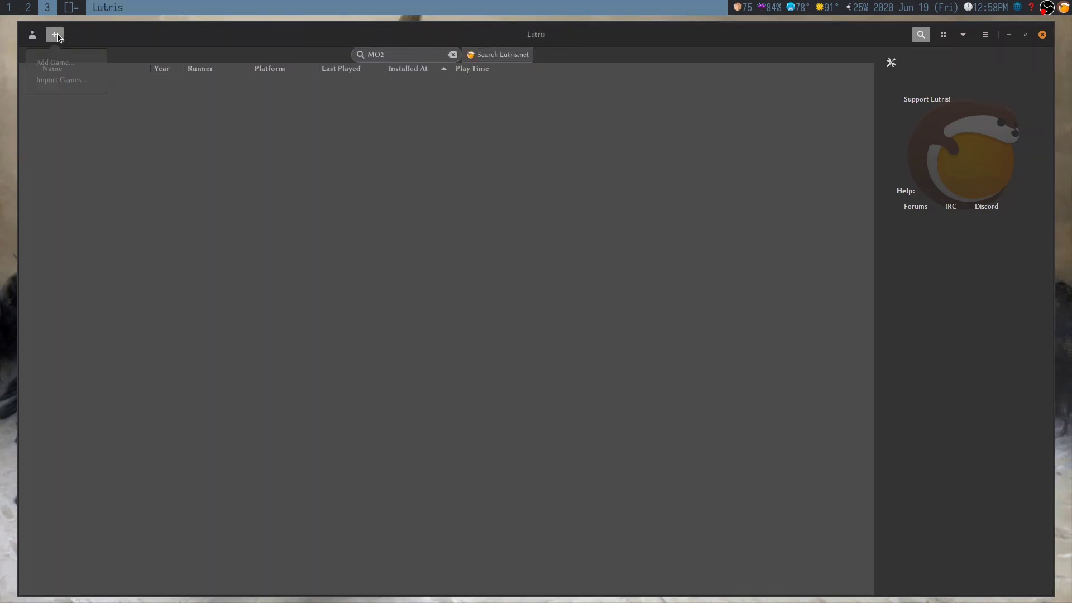
pyautogui.click(56, 62)
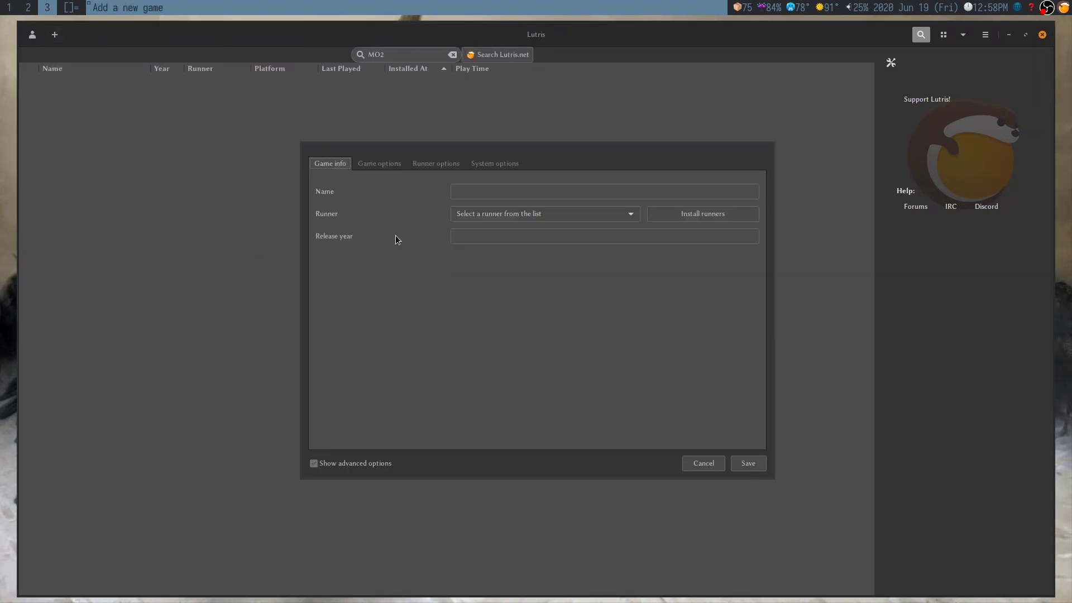
pyautogui.click(557, 189)
pyautogui.write('MO2')
pyautogui.press('Tab')
pyautogui.click(575, 215)
pyautogui.click(511, 321)
# - Set the game's executable to ModOrganizer.exe in the ~/inbox/MO2 folder
pyautogui.click(386, 167)
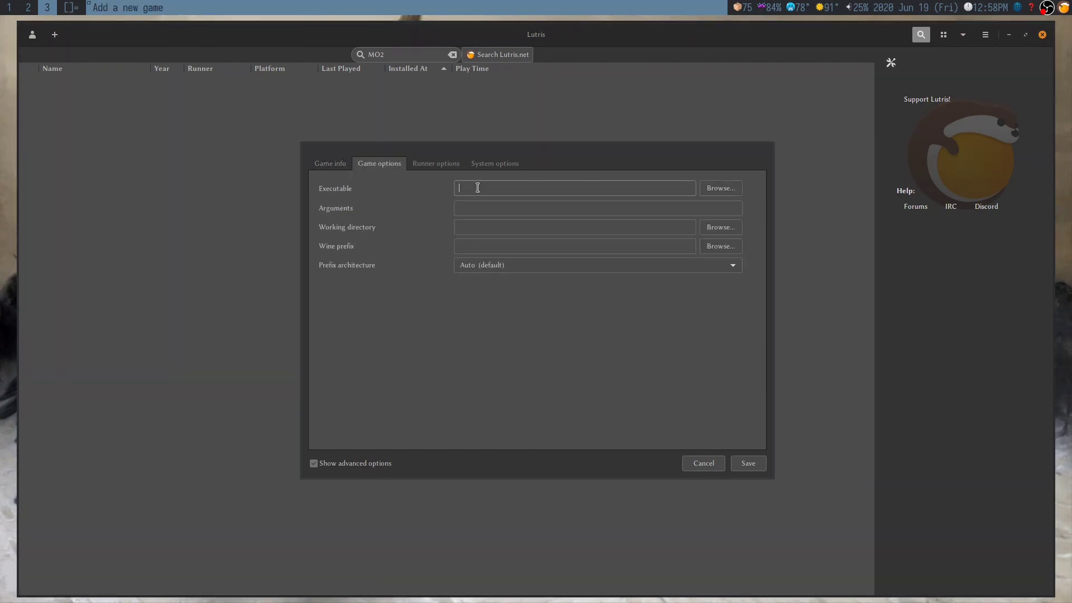
pyautogui.write('~')
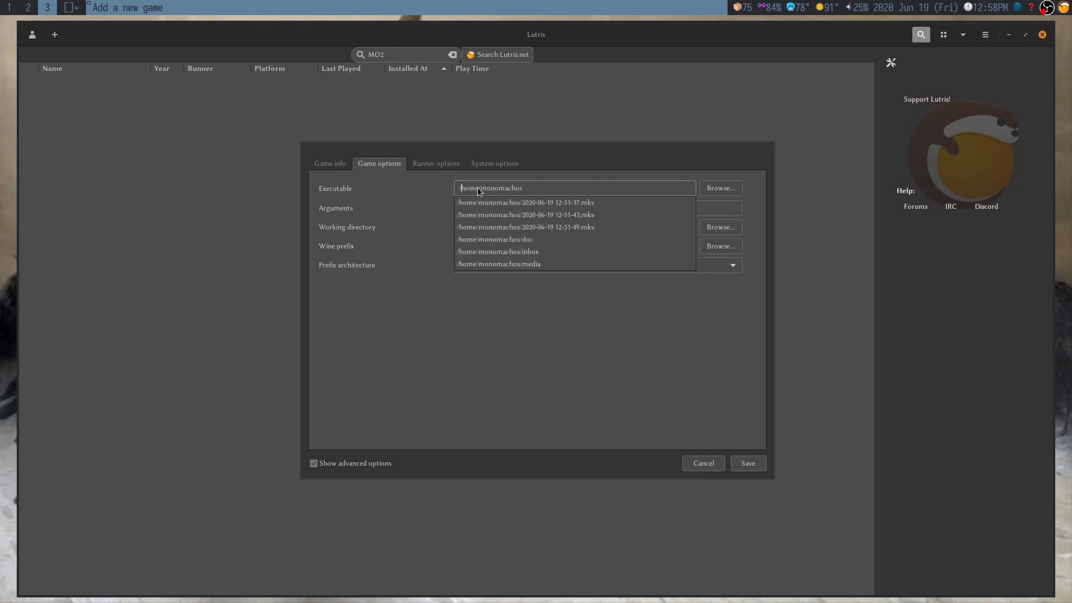
pyautogui.click(478, 186)
pyautogui.write('/inbox./')
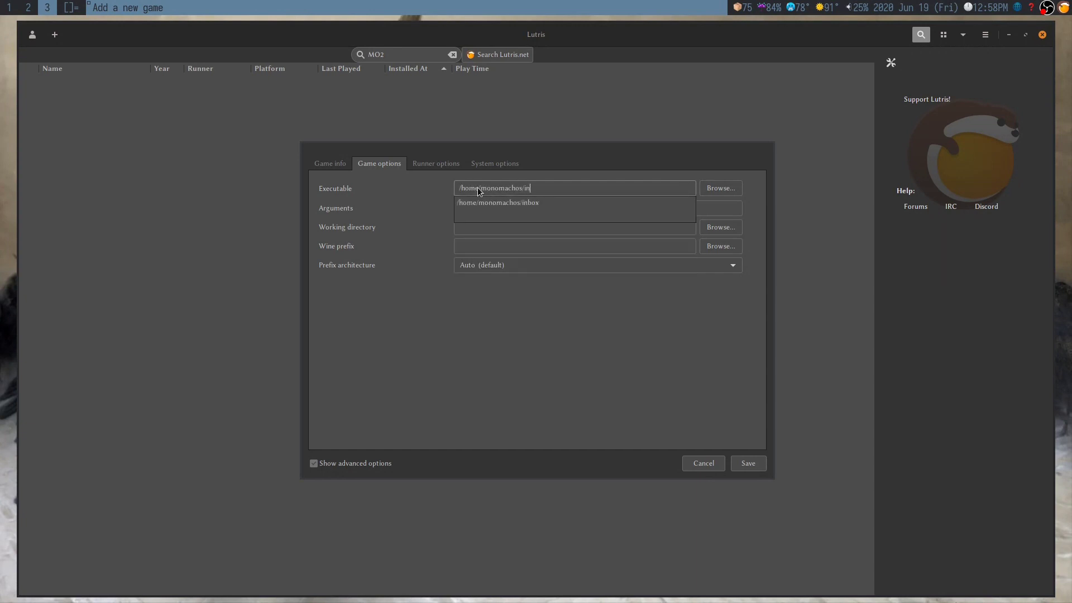
pyautogui.press('BackSpace')
pyautogui.press('BackSpace')
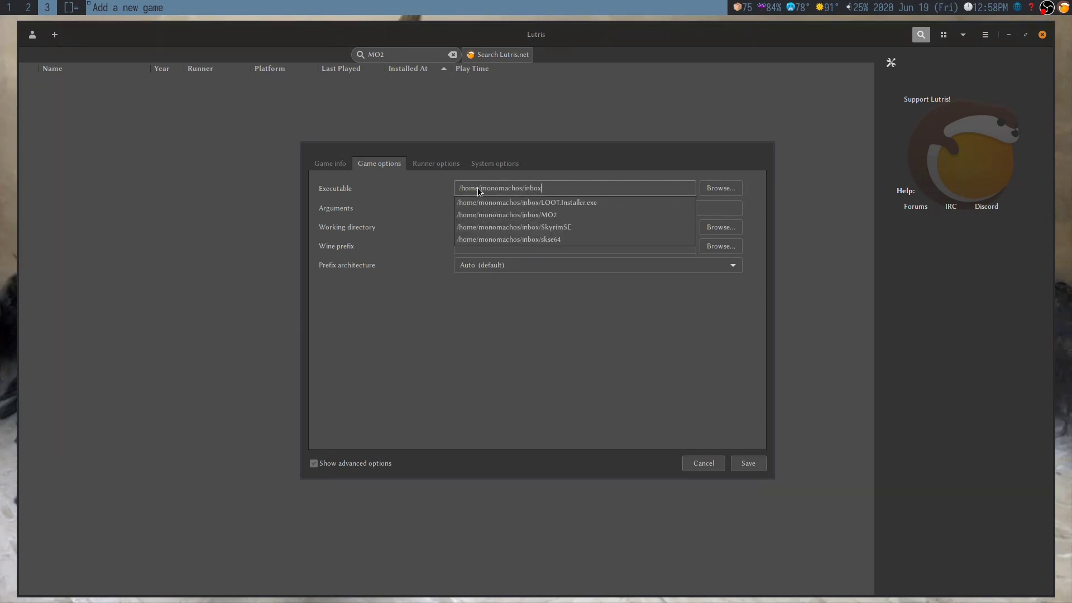
pyautogui.press('Down')
pyautogui.press('Down')
pyautogui.press('Return')
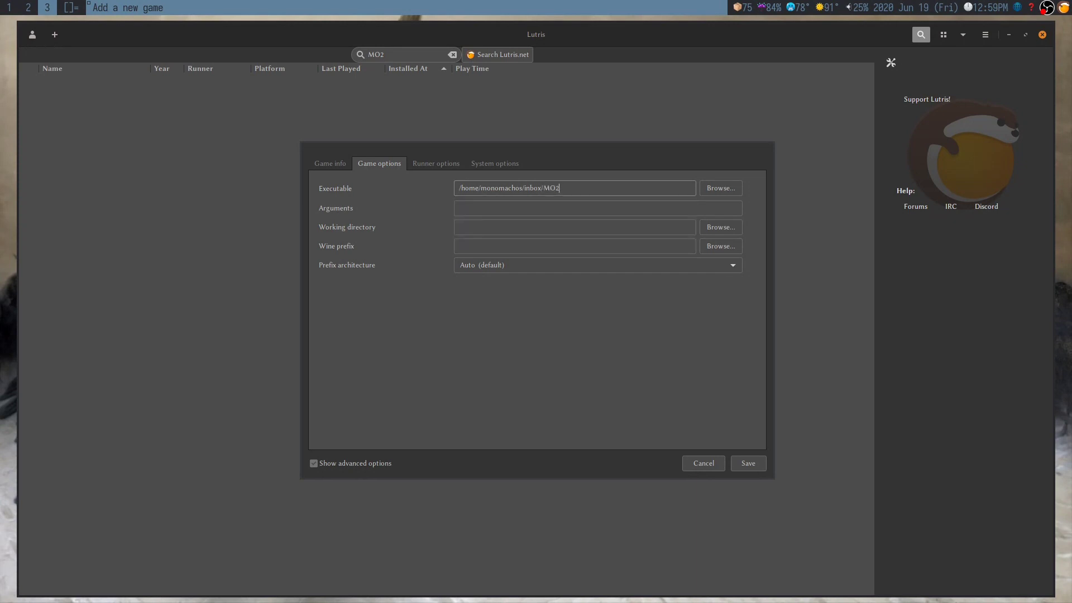
pyautogui.write('/Mo')
pyautogui.press('Down')
pyautogui.press('Return')
# - Set the game's Wine prefix to ~/.local/share/wine/prefixes/tutorial/
pyautogui.press('Tab')
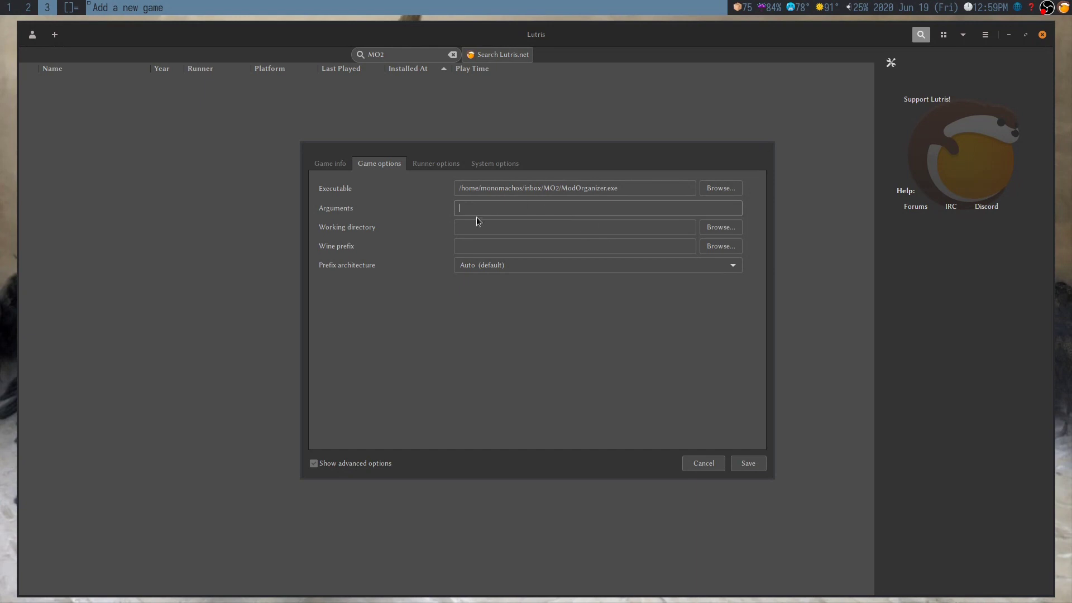
pyautogui.click(474, 249)
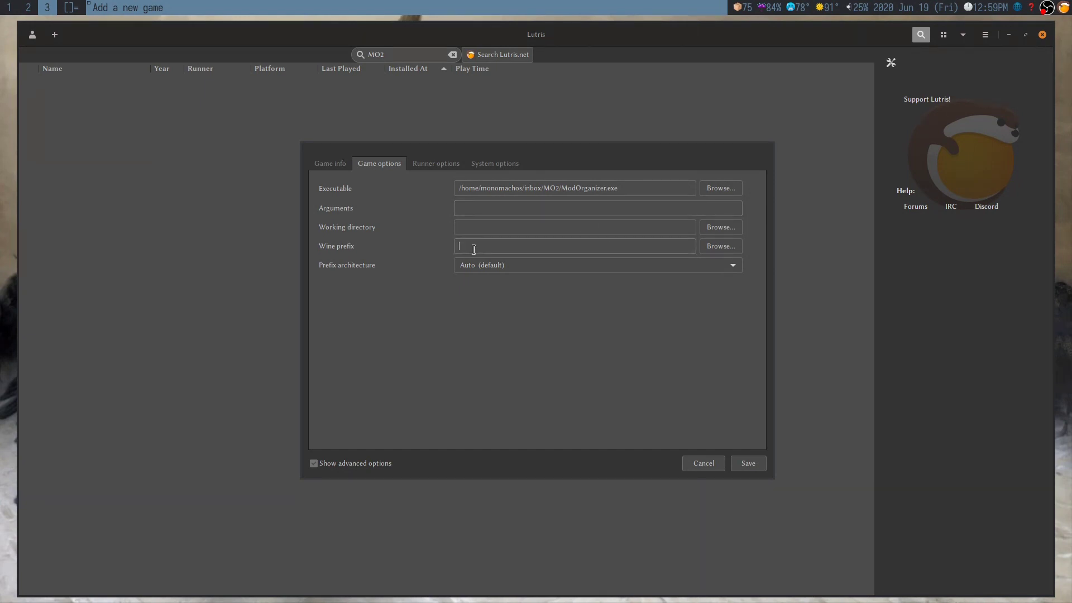
pyautogui.write('~/.local/share/wine/prefixes/tutorial/')
# - Set the game's Wine version to lutris-5.0-x86_64, enable Esync and save the new game
pyautogui.click(436, 163)
pyautogui.click(552, 231)
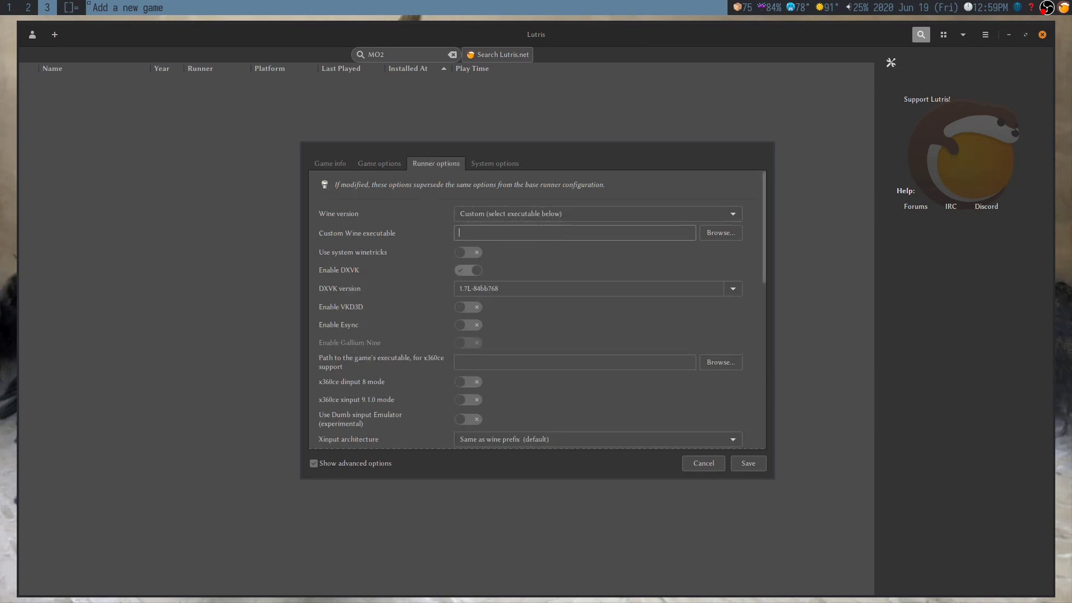
pyautogui.click(554, 216)
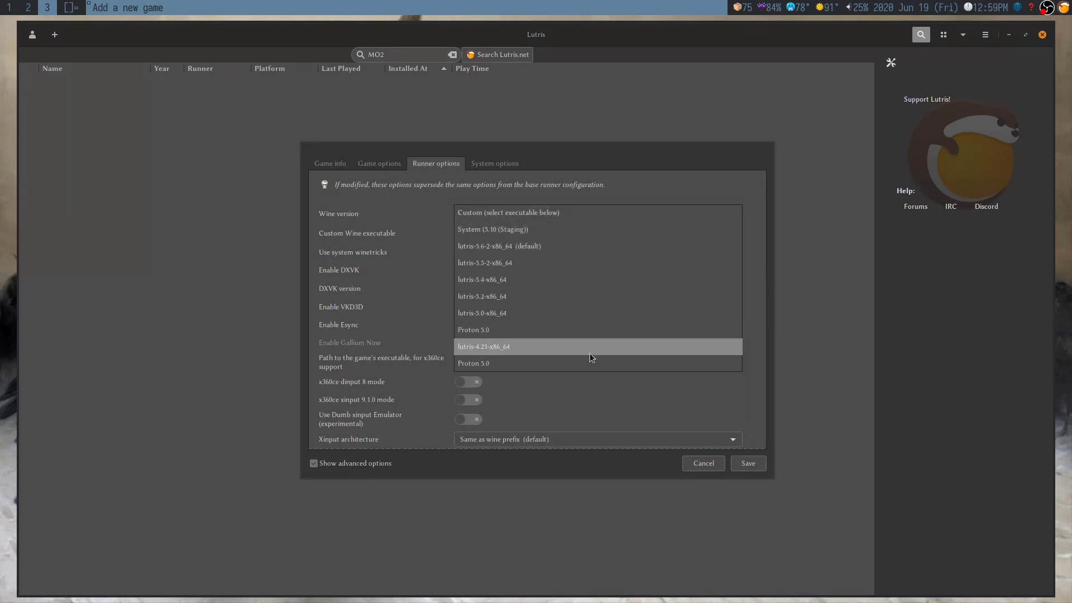
pyautogui.click(589, 320)
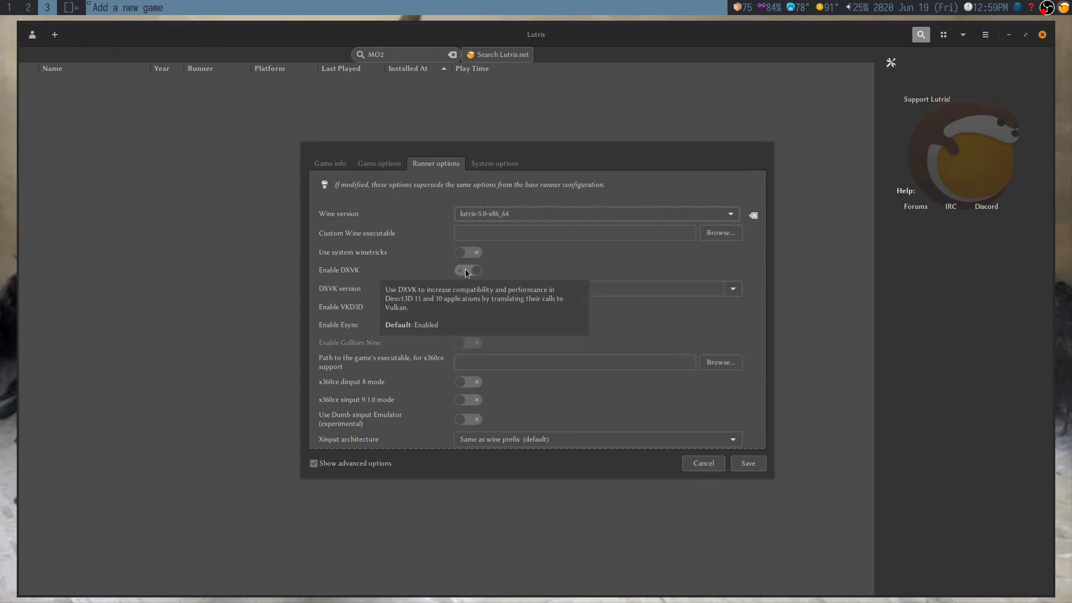
pyautogui.click(470, 326)
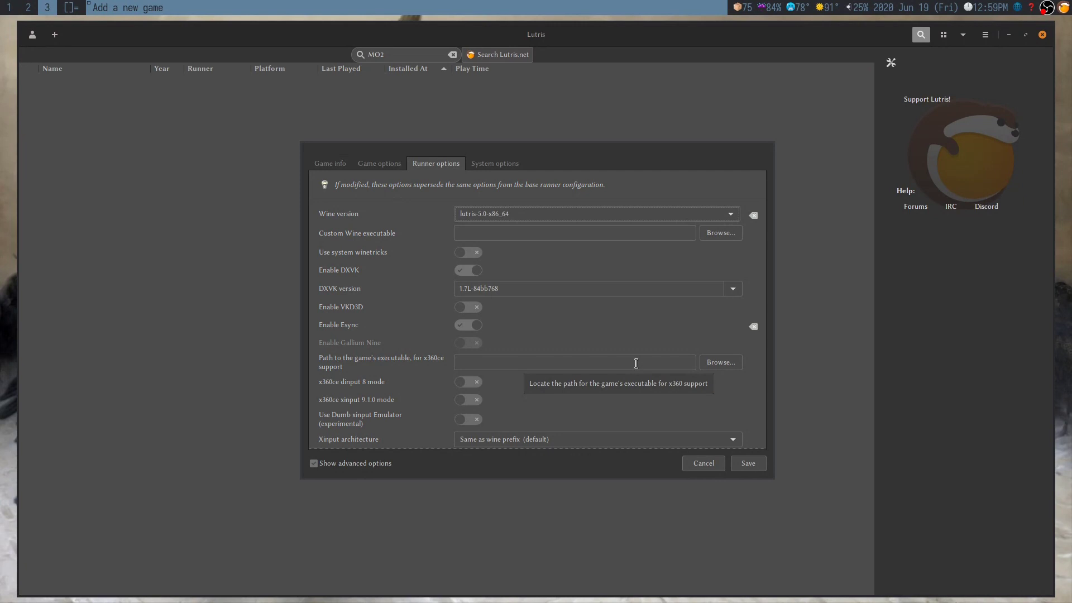
pyautogui.click(753, 463)
# - Launch the MO2 game entry and choose the Portable instance that uses the MO folder for data
pyautogui.click(240, 81)
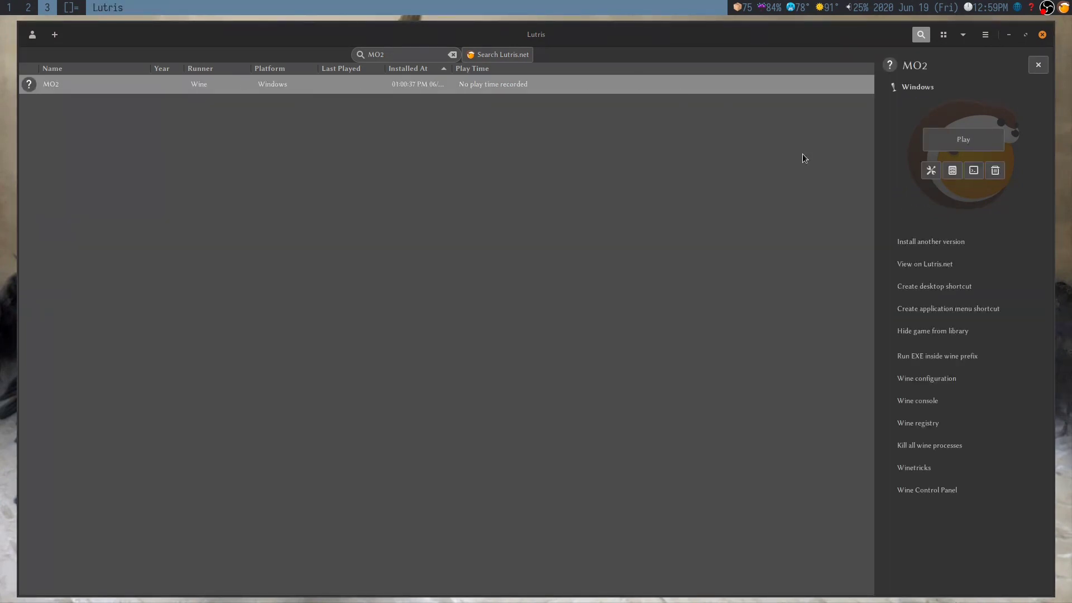
pyautogui.click(948, 147)
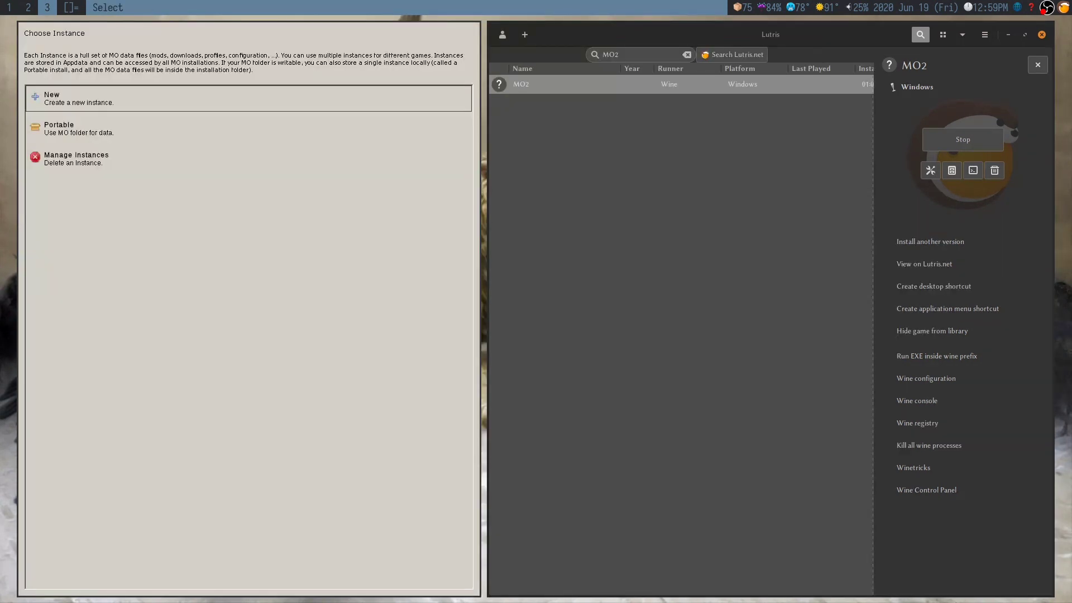
pyautogui.click(283, 133)
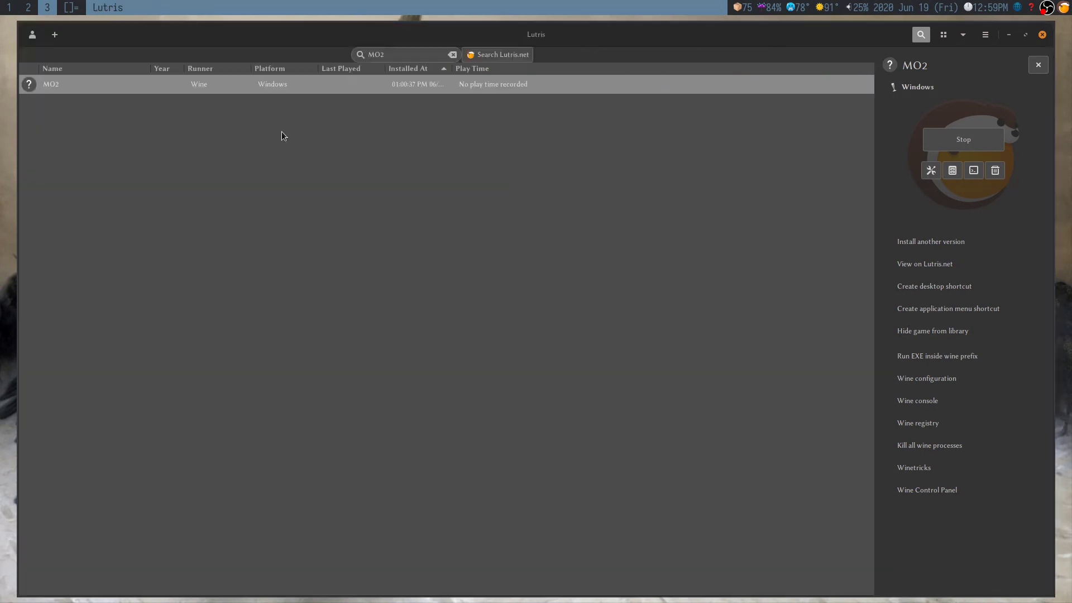
# - Choose the SkyrimSE folder in the home directory's inbox, reached through the root file system, as the game location
pyautogui.click(96, 59)
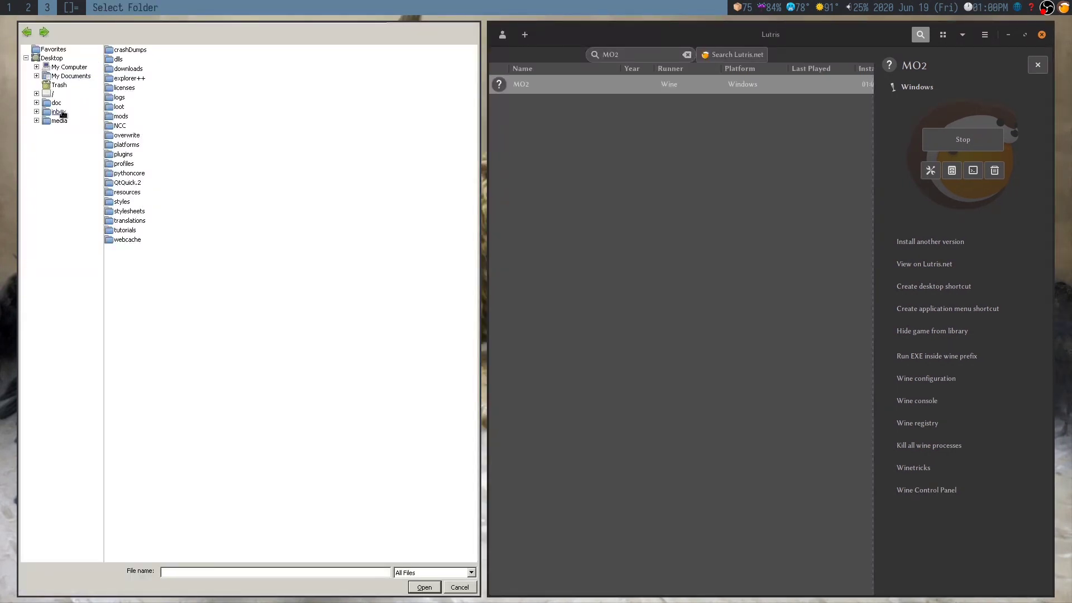
pyautogui.click(50, 93)
pyautogui.click(58, 112)
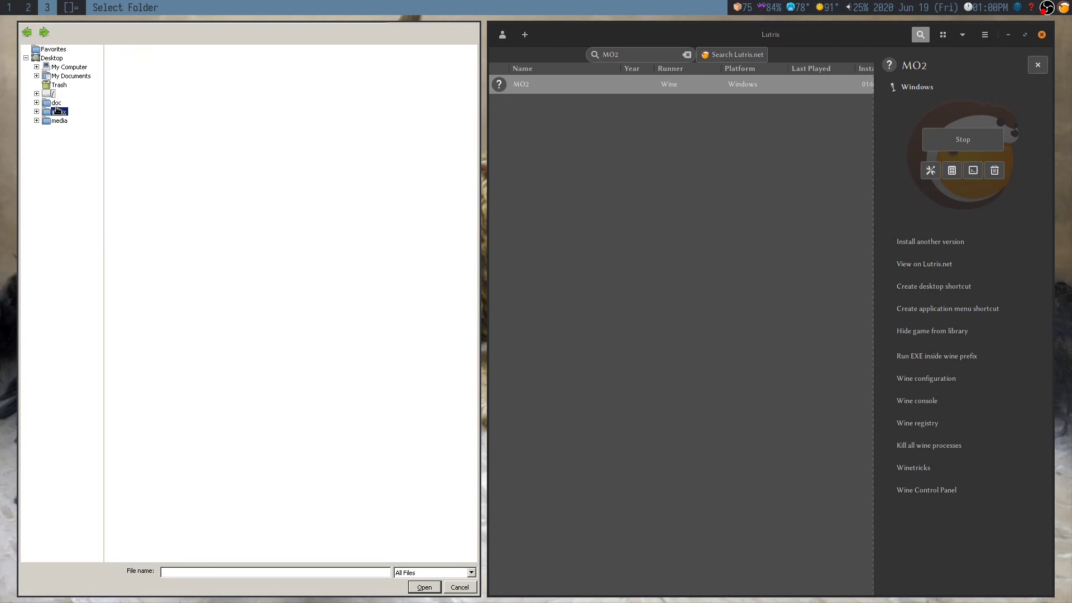
pyautogui.click(124, 52)
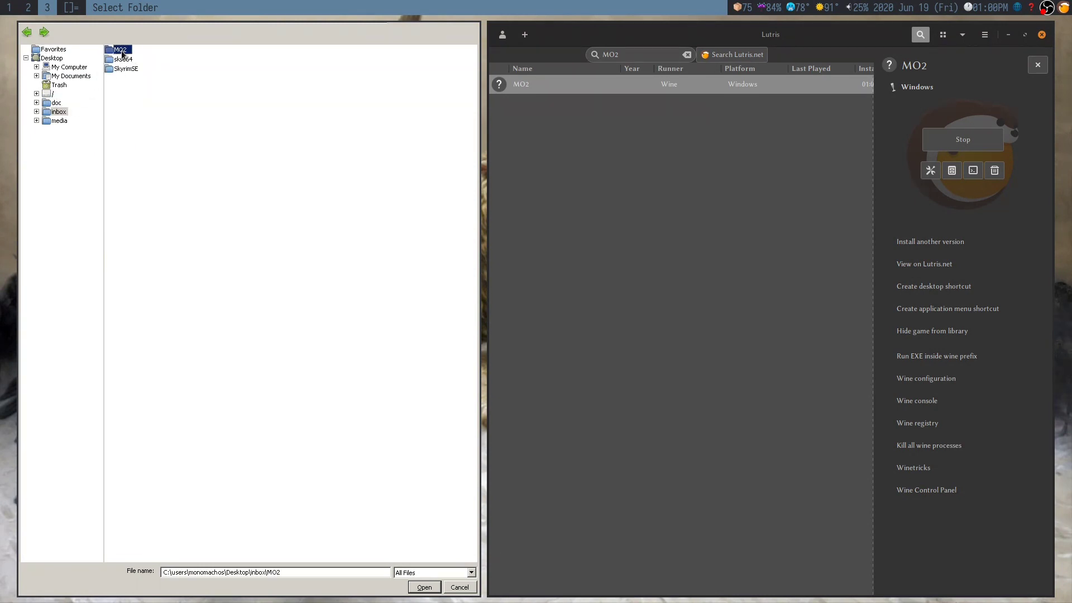
pyautogui.doubleClick(124, 69)
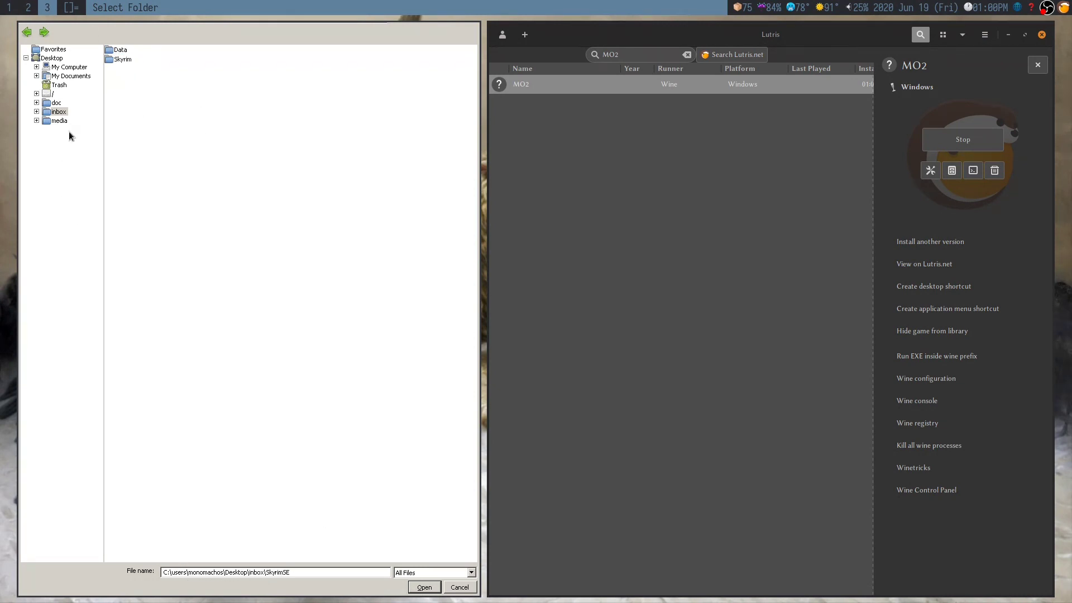
pyautogui.click(58, 111)
pyautogui.click(53, 94)
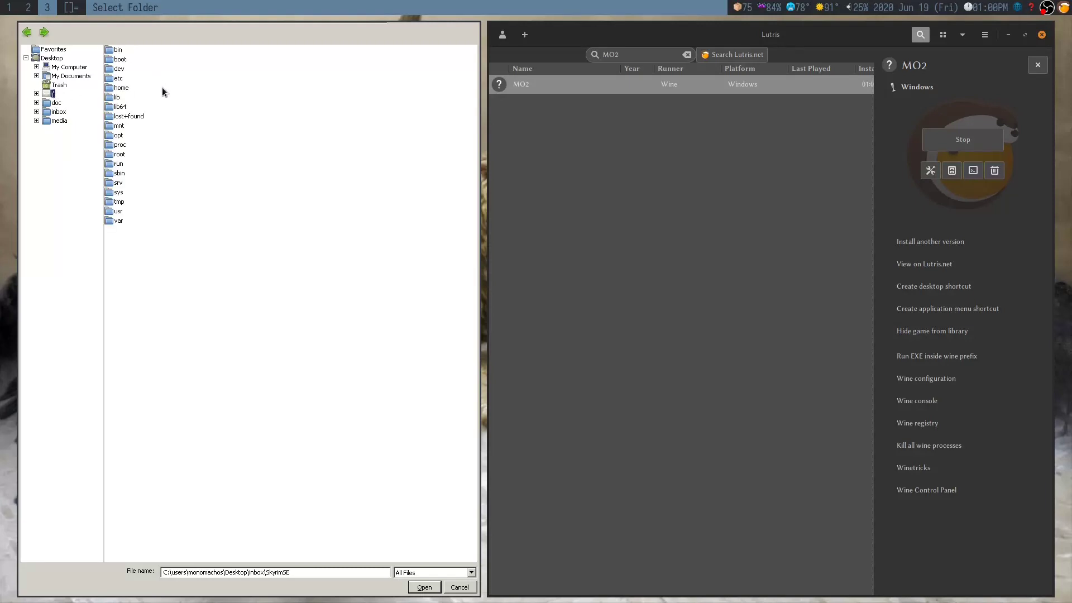
pyautogui.doubleClick(126, 87)
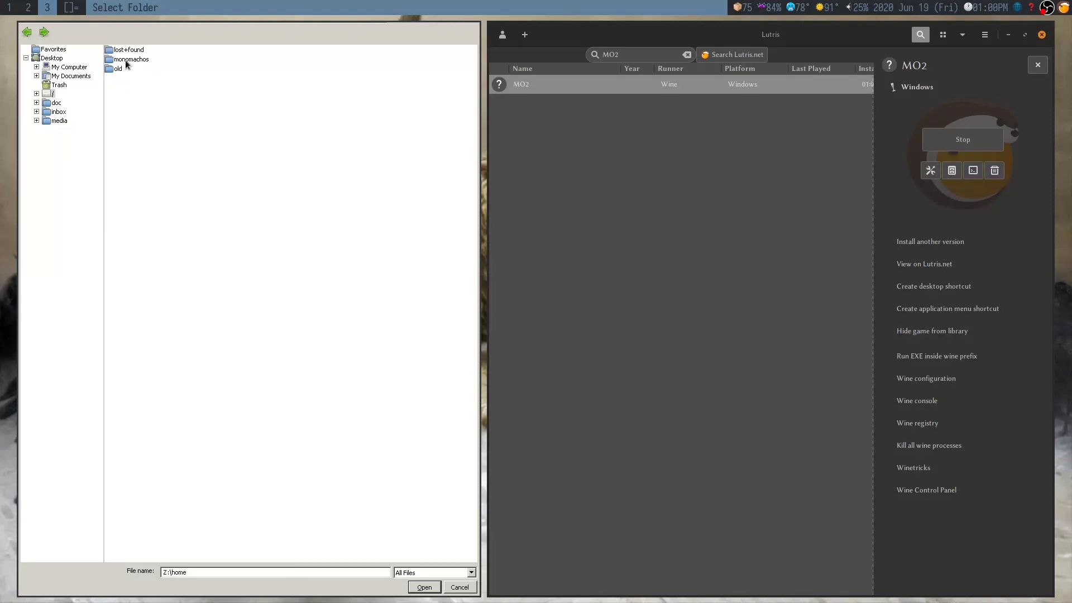
pyautogui.doubleClick(125, 60)
pyautogui.doubleClick(122, 59)
pyautogui.doubleClick(129, 68)
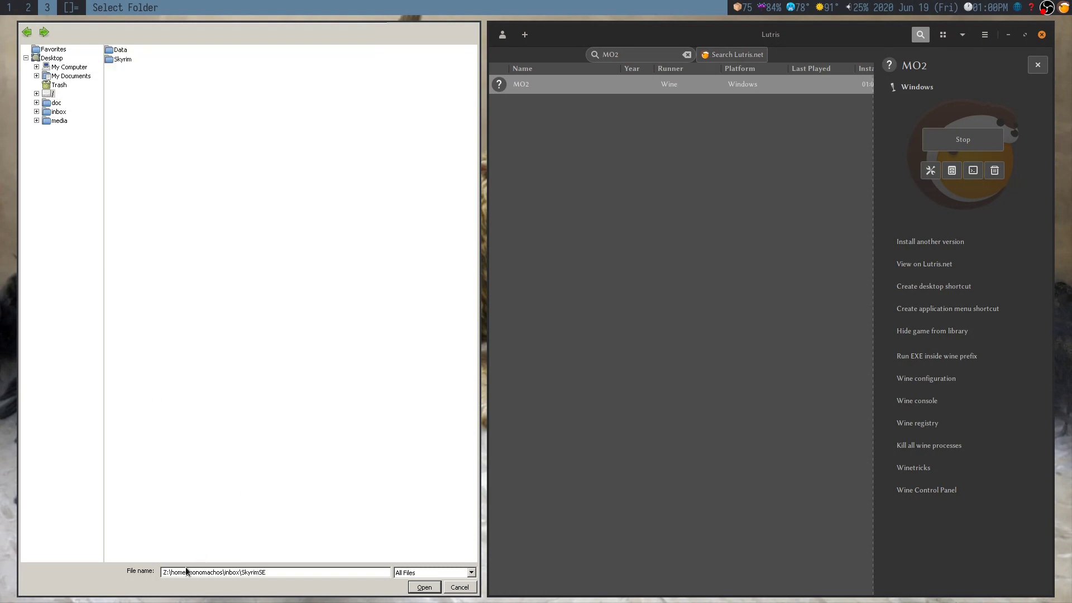
pyautogui.click(423, 587)
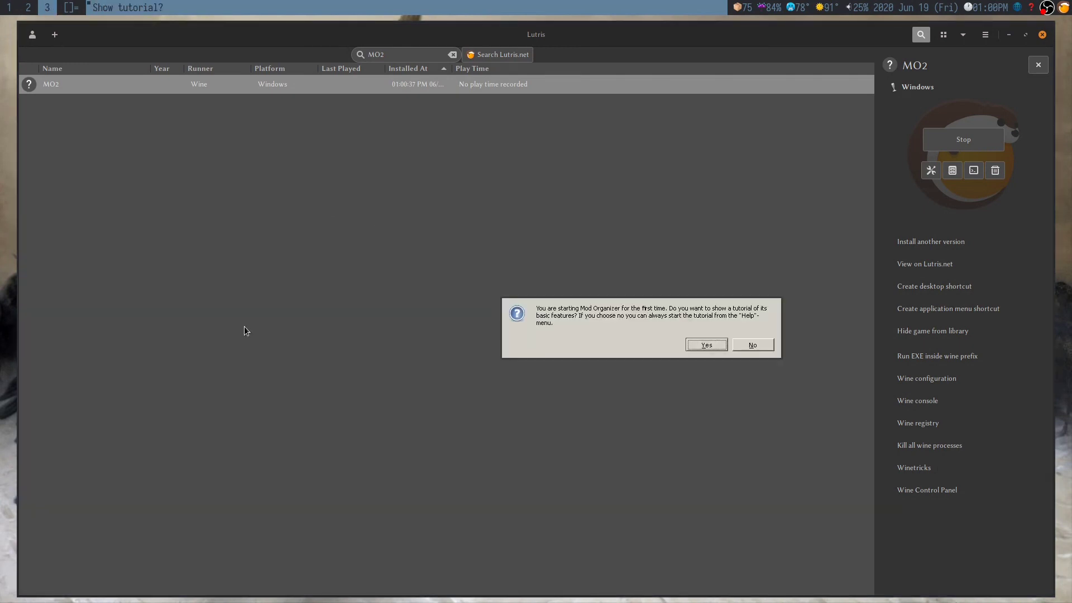
# - Decline the first-start tutorial and associate Mod Organizer with nxm links
pyautogui.click(753, 345)
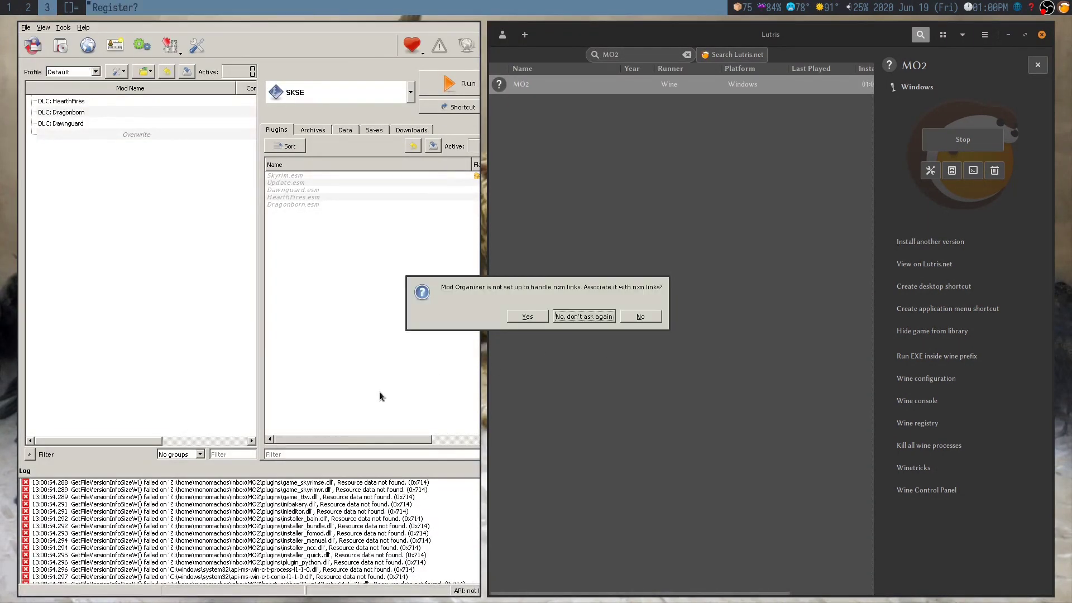
pyautogui.click(528, 317)
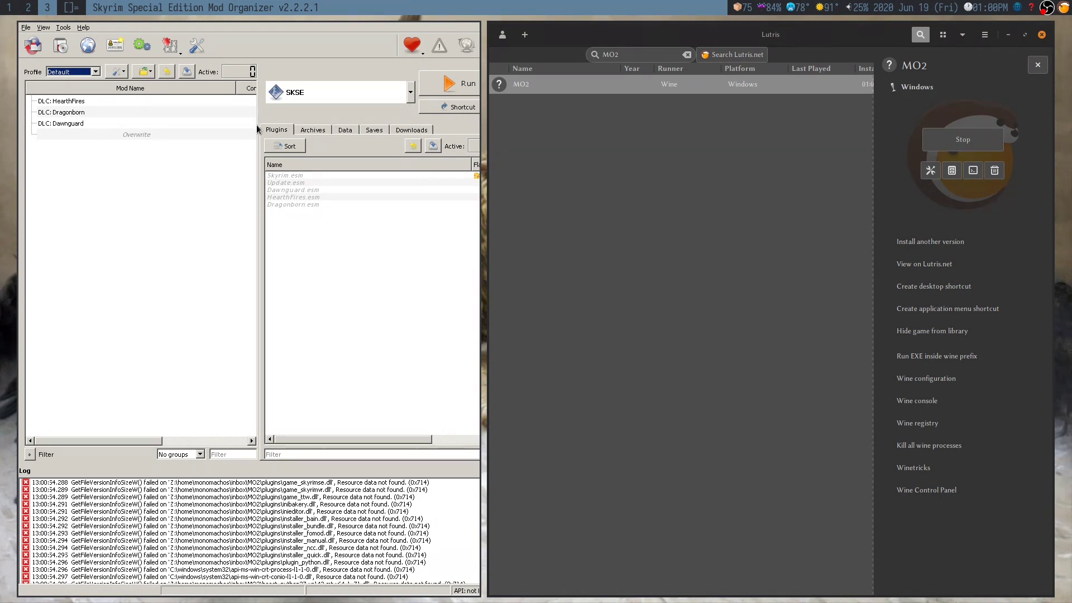
pyautogui.click(327, 99)
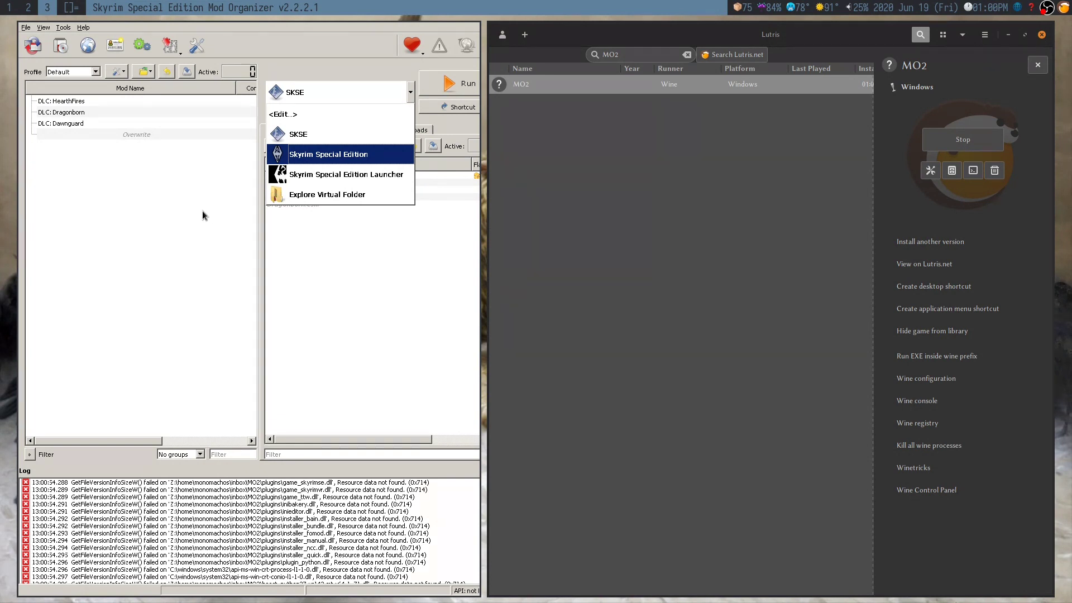
pyautogui.click(179, 222)
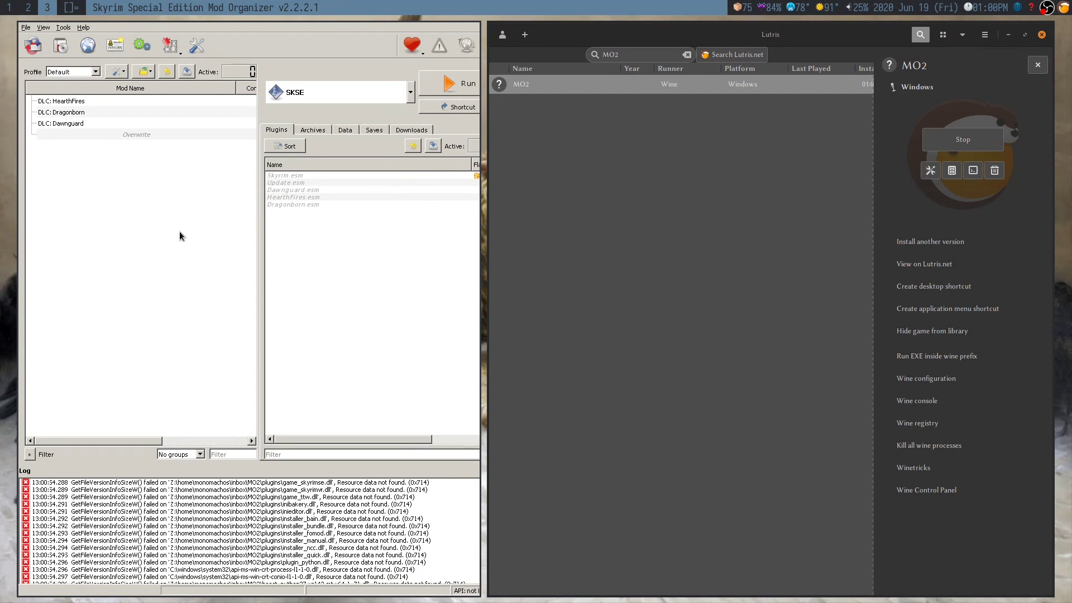
# - Open the manual API key entry for the Nexus connection in Mod Organizer's settings
pyautogui.click(197, 49)
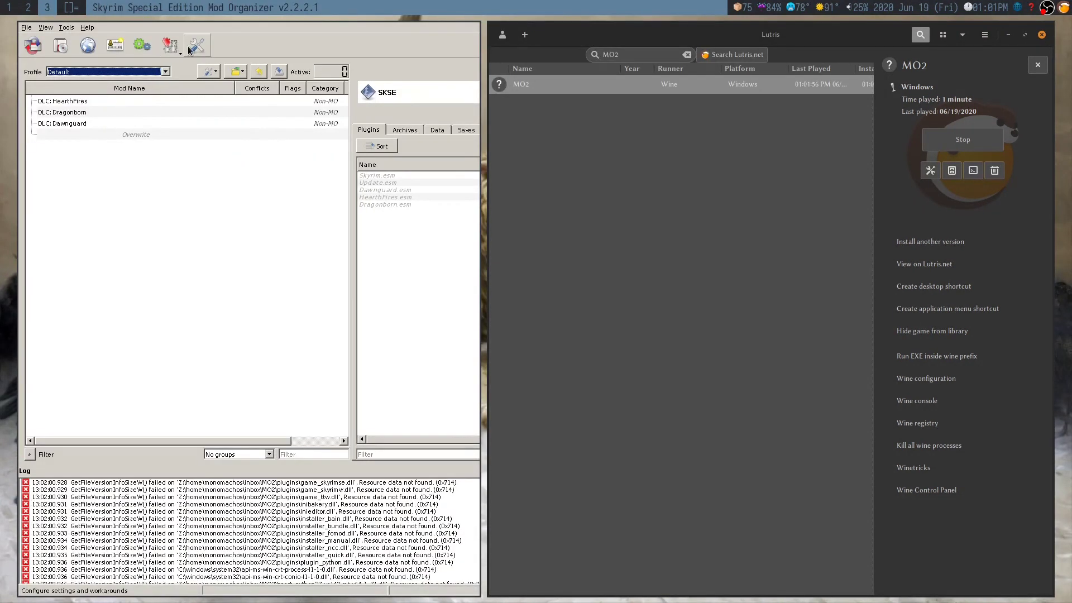
pyautogui.click(191, 48)
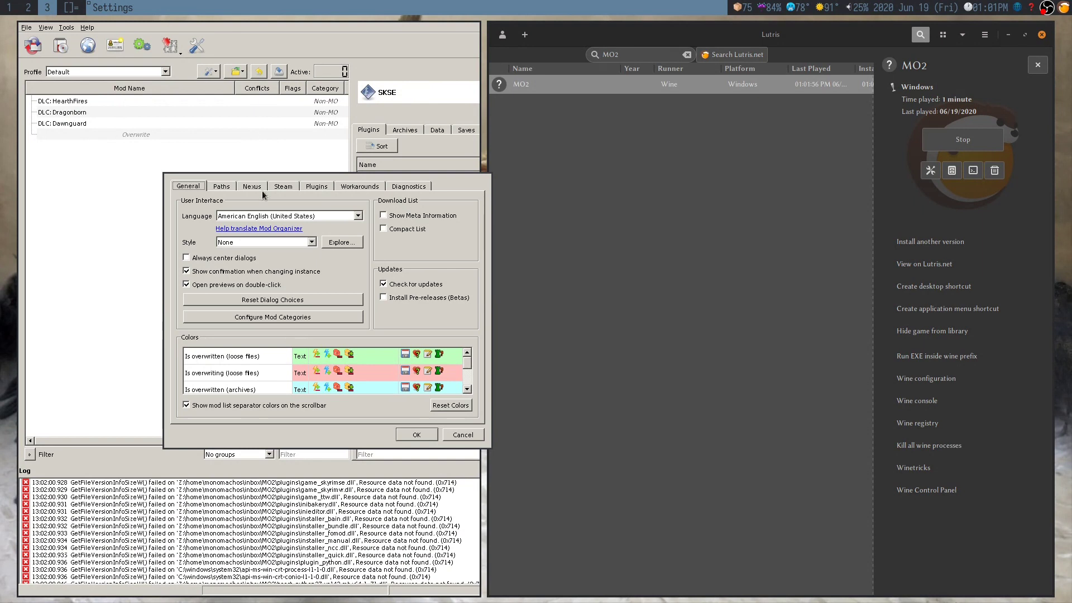
pyautogui.click(261, 187)
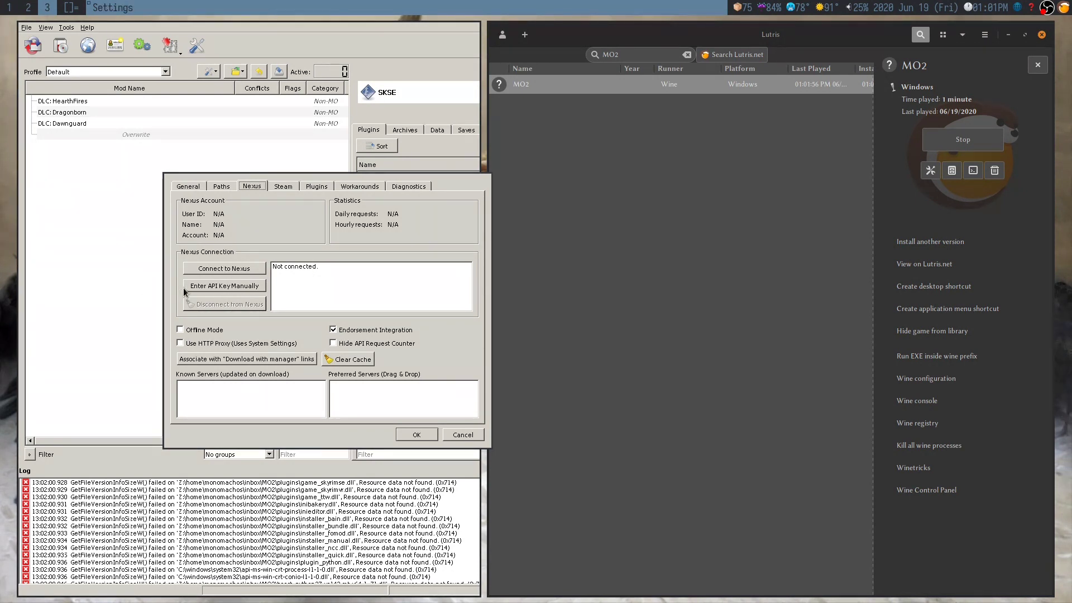
pyautogui.click(223, 286)
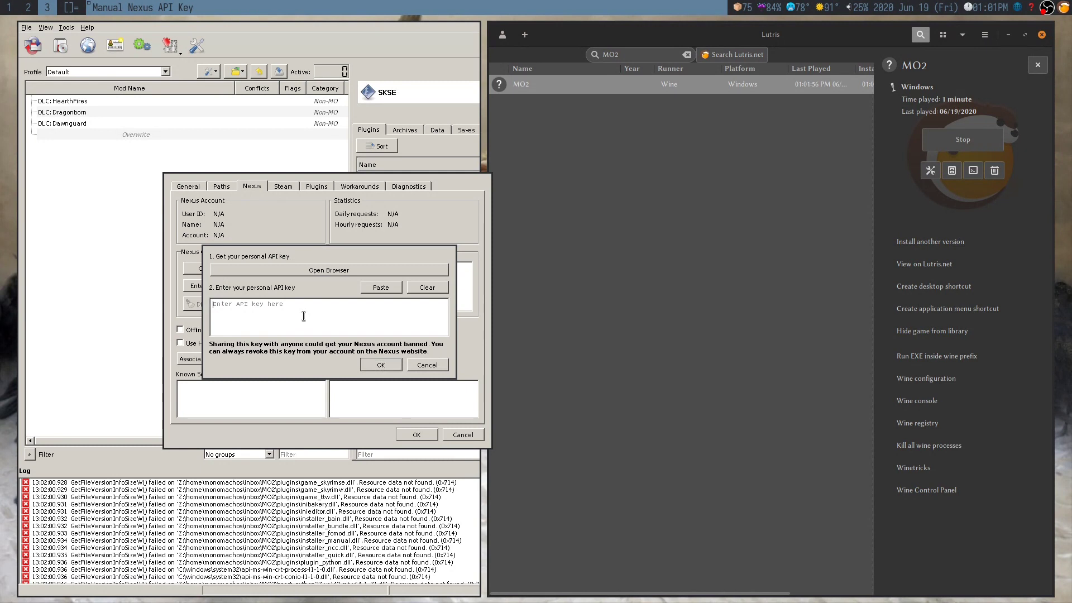
# - Switch to Firefox, request an API key for Mod Organizer 2 on the Nexus account's API access page and copy it
pyautogui.press('super+1')
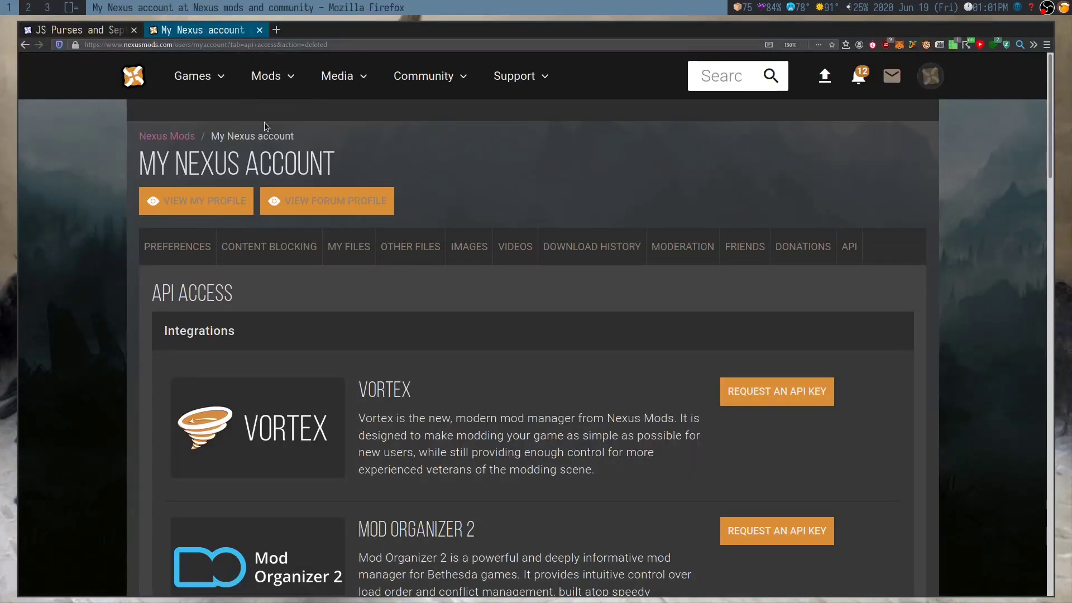
pyautogui.click(852, 249)
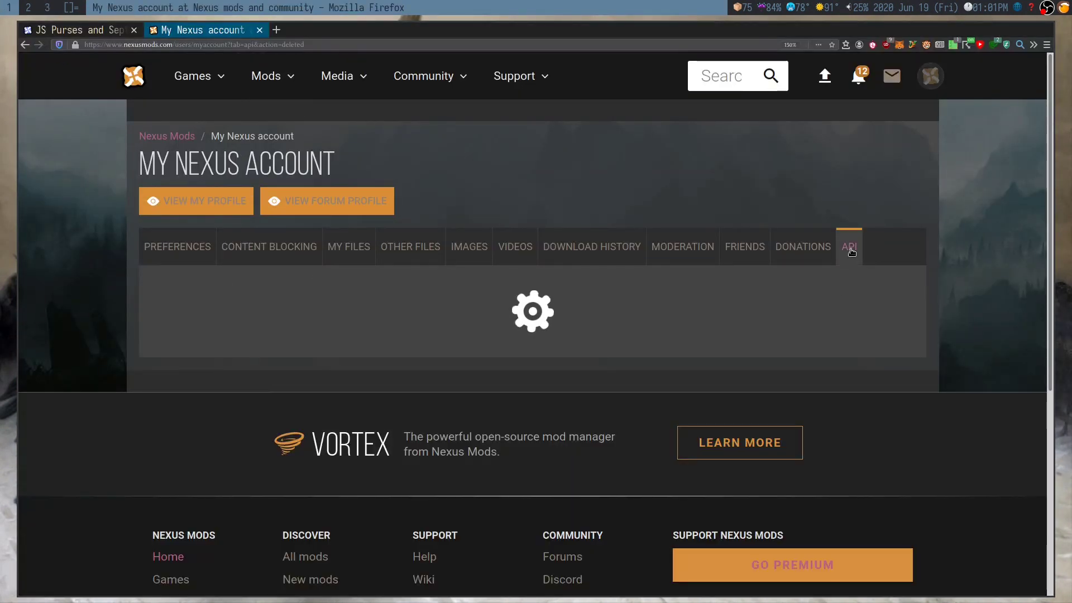
pyautogui.scroll(-3, 678, 196)
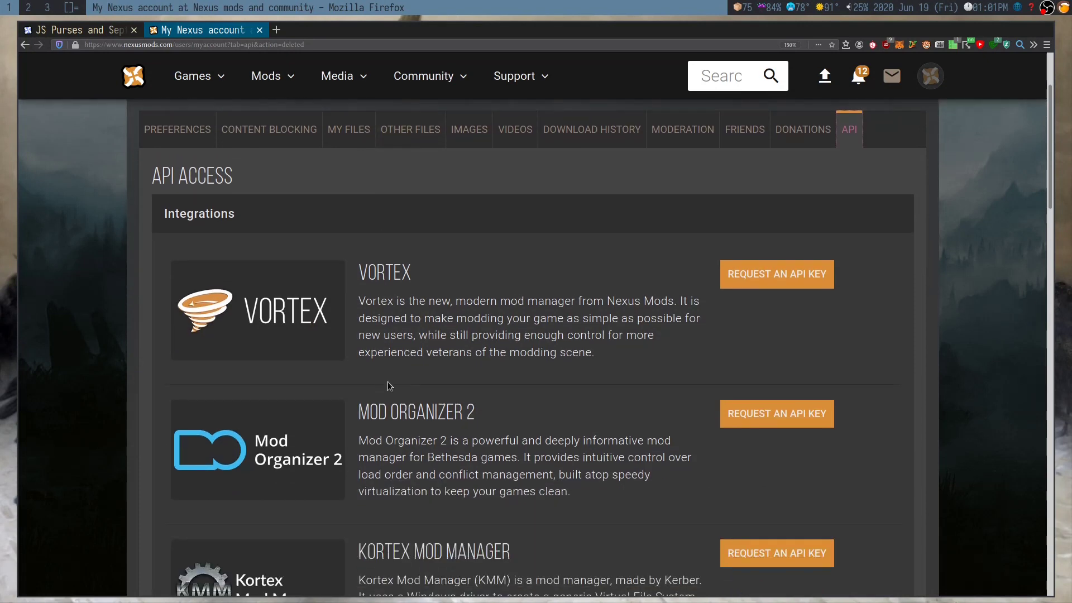
pyautogui.click(735, 358)
pyautogui.click(625, 278)
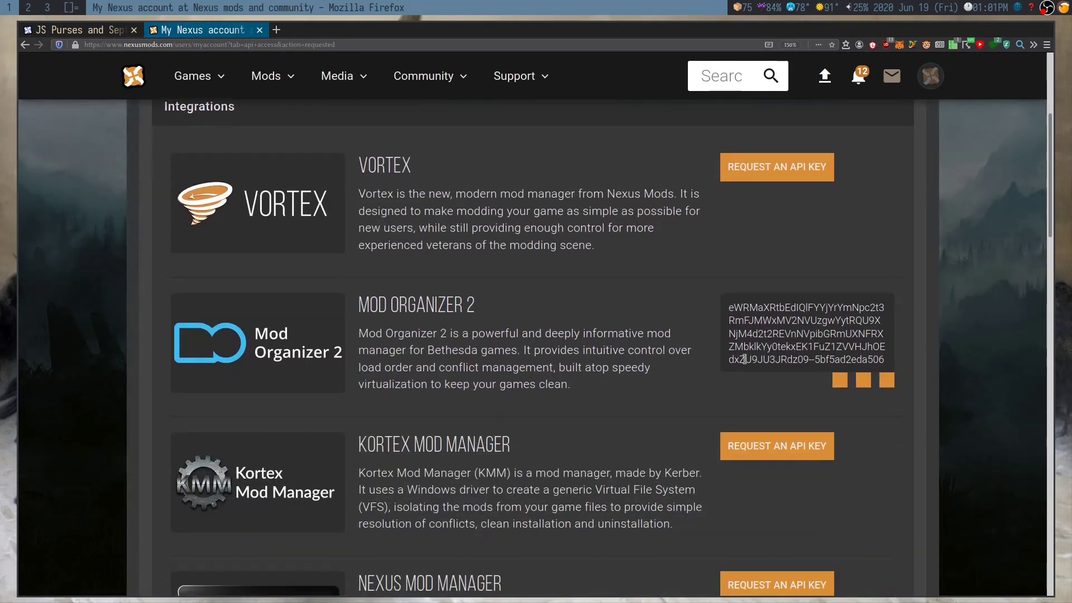
pyautogui.click(892, 373)
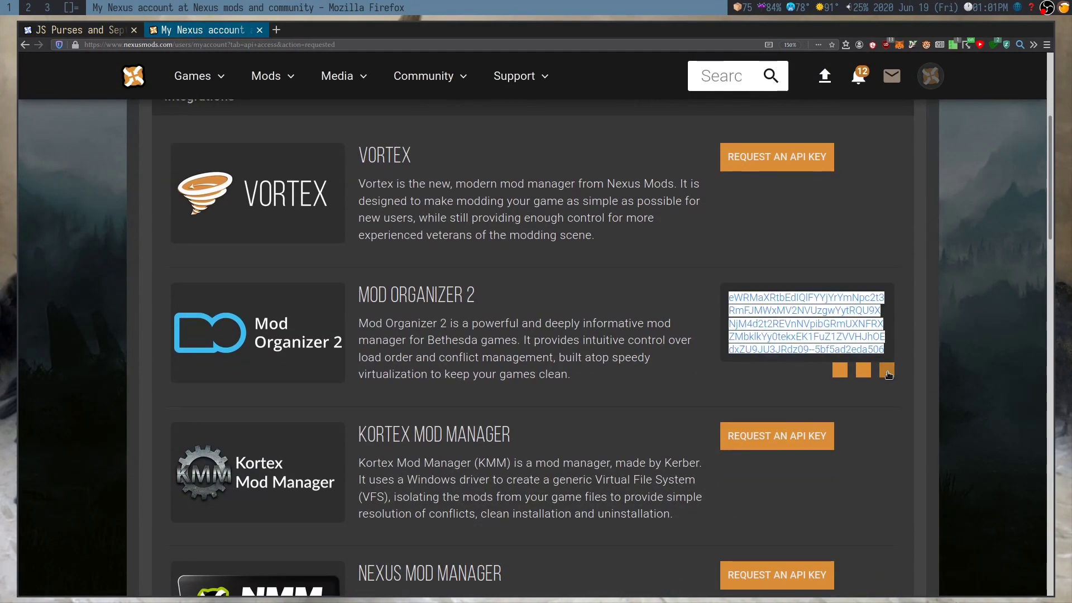
# - Return to Mod Organizer, paste the Nexus API key, then save the settings and restart the program
pyautogui.click(39, 5)
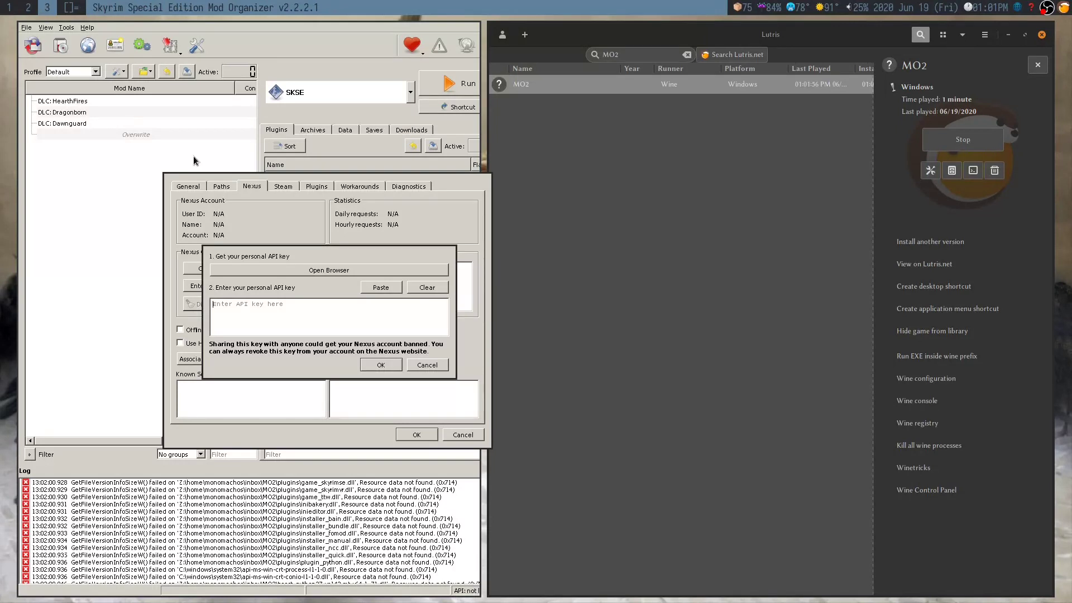
pyautogui.hotkey('ctrl', 'v')
pyautogui.click(372, 363)
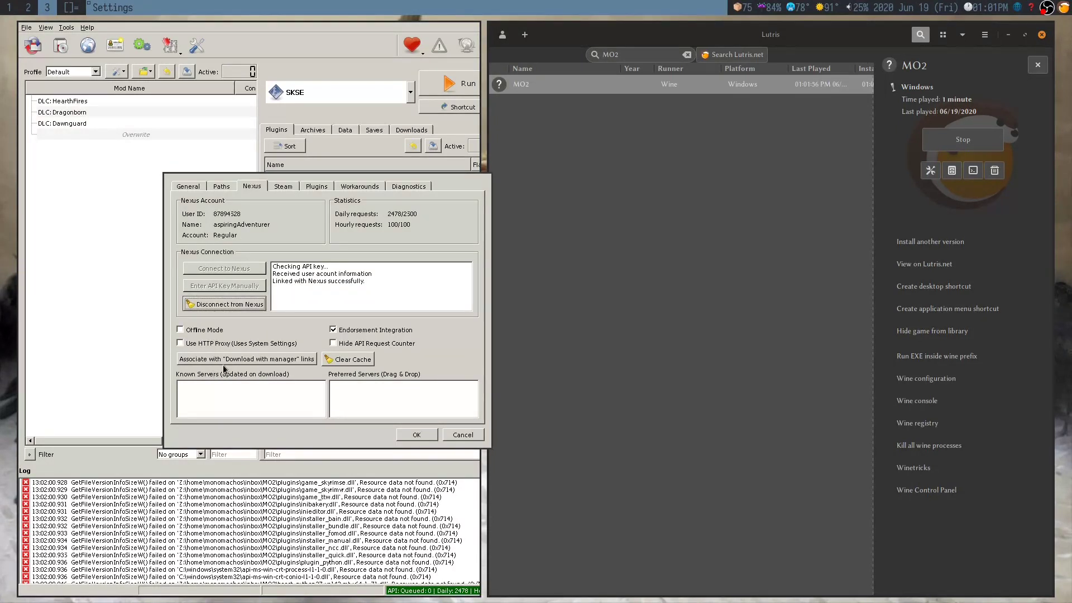
pyautogui.click(404, 436)
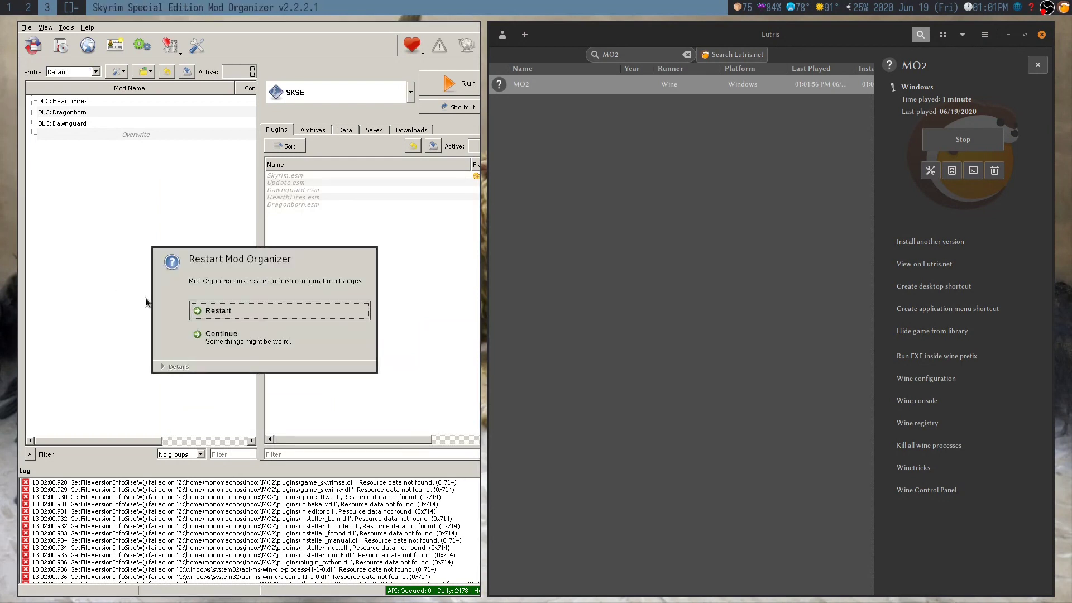
pyautogui.click(233, 306)
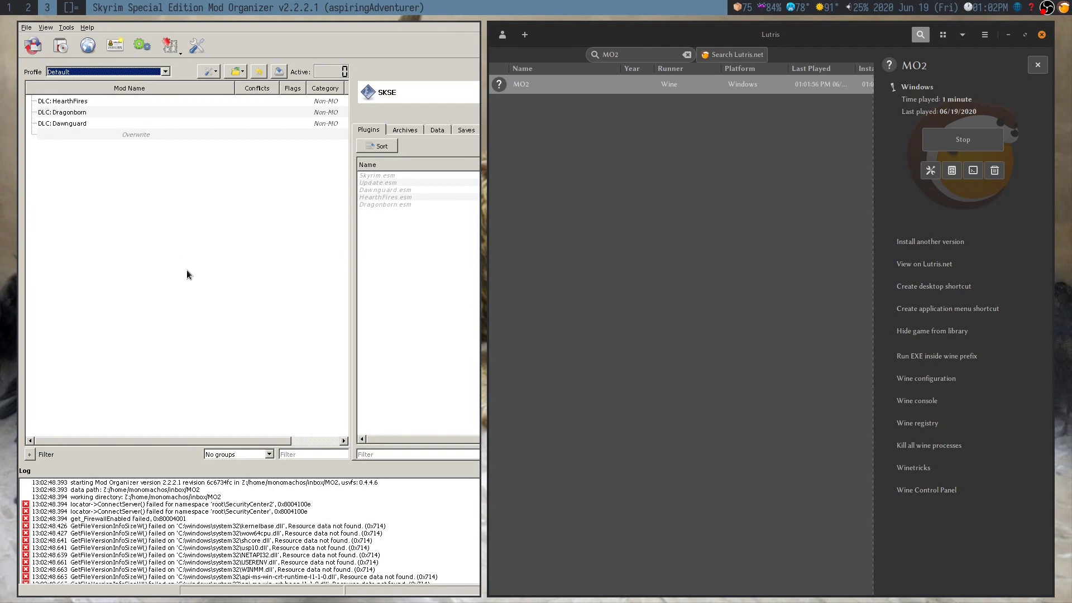
# - Switch to the vifm file manager and locate nxmhandler.exe in the ~/inbox/MO2 folder
pyautogui.press('super+2')
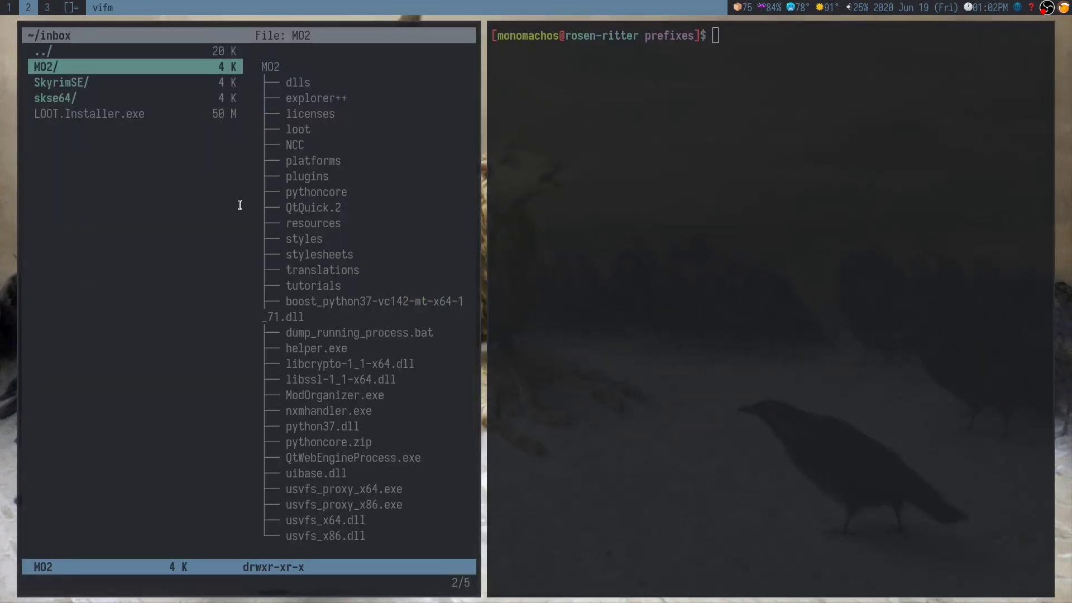
pyautogui.press('l')
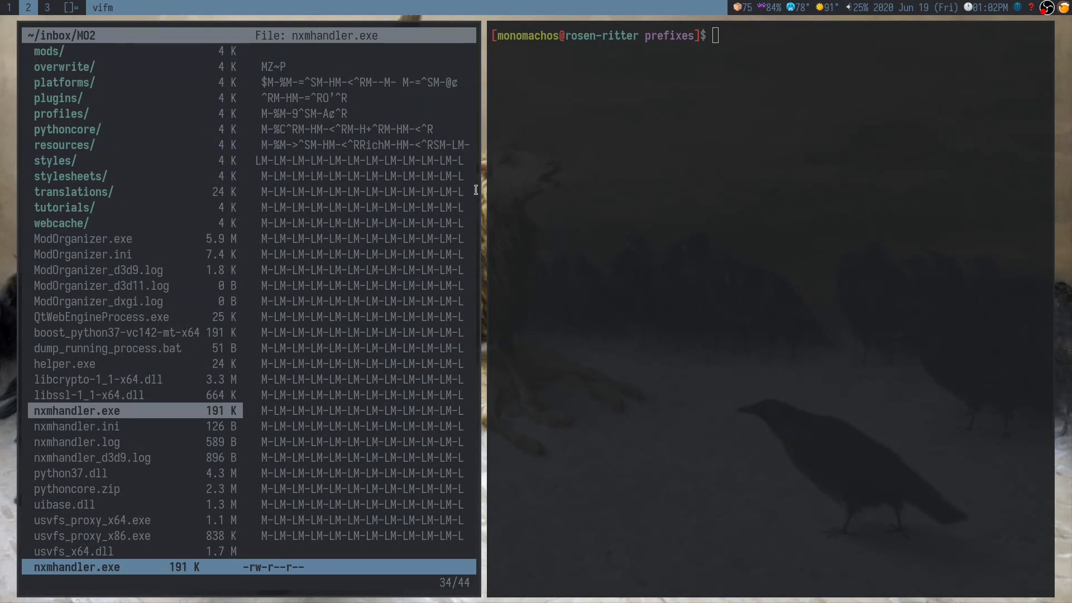
# - Open the nxmhandler script from the terminal with "mod nxmhandler" and go to its uncommented WINEESYNC line
pyautogui.write('mod nxm')
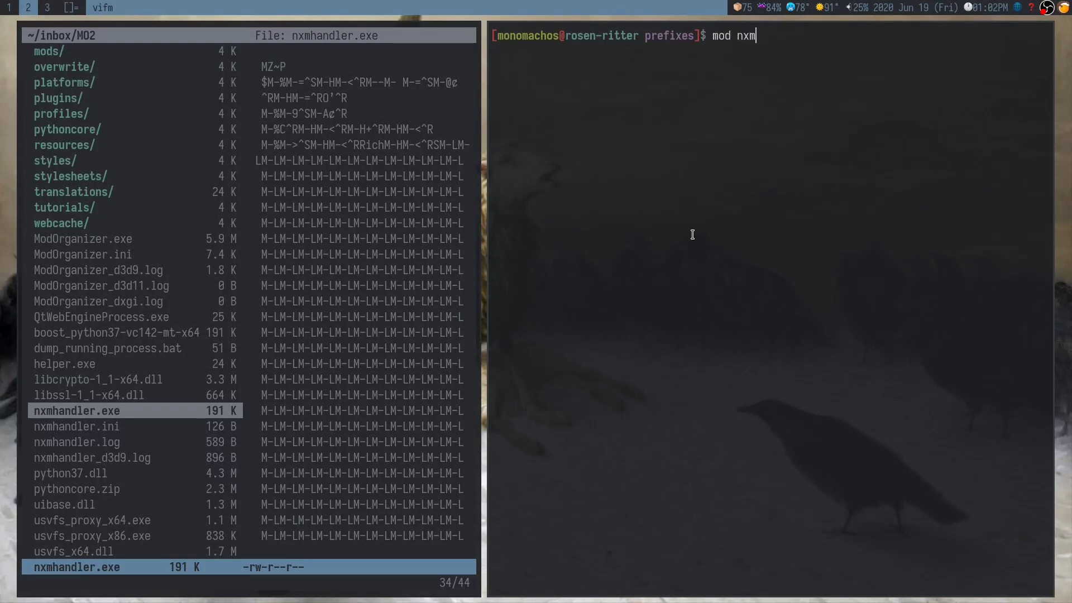
pyautogui.write('handler')
pyautogui.press('Escape')
pyautogui.press('b')
pyautogui.press('b')
pyautogui.press('l')
pyautogui.press('l')
pyautogui.press('l')
pyautogui.press('l')
pyautogui.press('l')
pyautogui.press('l')
pyautogui.press('l')
pyautogui.press('l')
pyautogui.press('l')
pyautogui.press('l')
pyautogui.press('l')
pyautogui.press('l')
pyautogui.press('l')
pyautogui.press('Return')
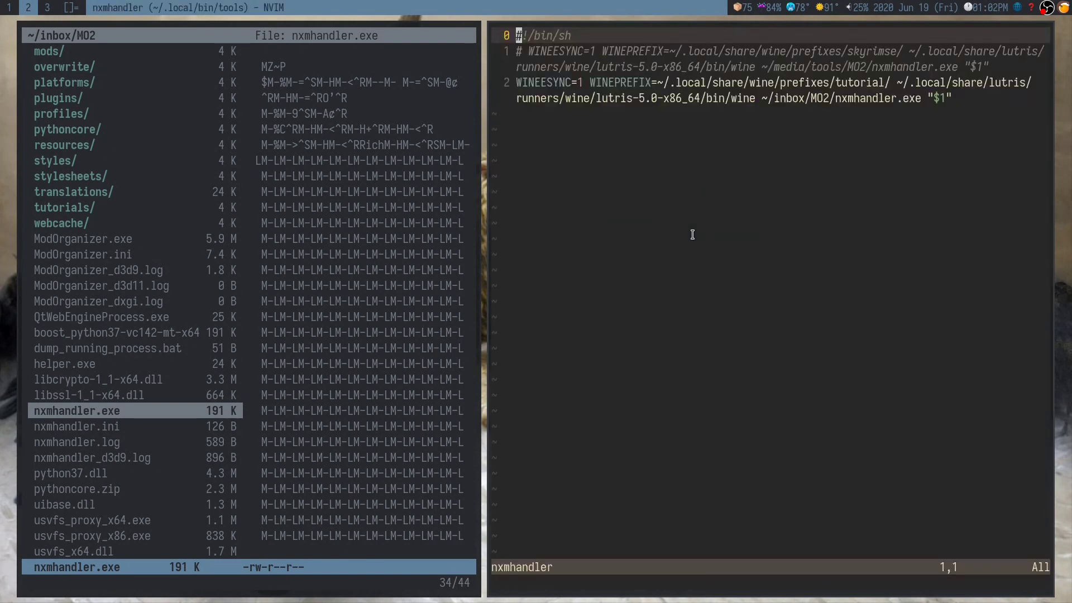
pyautogui.press('j')
pyautogui.press('j')
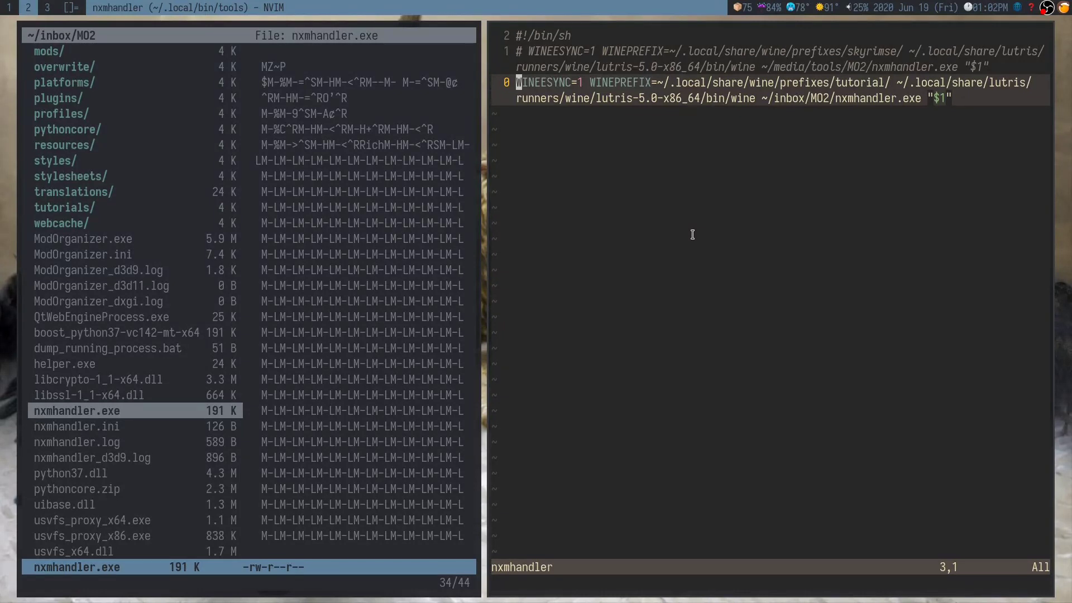
# - Examine the WINEPREFIX, Lutris wine runner and nxmhandler.exe paths along the script's active WINEESYNC line, then close the script
pyautogui.press('l')
pyautogui.press('l')
pyautogui.press('l')
pyautogui.press('l')
pyautogui.press('l')
pyautogui.press('l')
pyautogui.press('l')
pyautogui.press('l')
pyautogui.press('l')
pyautogui.press('l')
pyautogui.press('l')
pyautogui.press('h')
pyautogui.press('l')
pyautogui.press('l')
pyautogui.press('l')
pyautogui.press('l')
pyautogui.press('l')
pyautogui.press('l')
pyautogui.press('l')
pyautogui.press('l')
pyautogui.press('l')
pyautogui.press('l')
pyautogui.press('l')
pyautogui.press('l')
pyautogui.press('l')
pyautogui.press('l')
pyautogui.press('l')
pyautogui.press('l')
pyautogui.press('l')
pyautogui.press('l')
pyautogui.press('l')
pyautogui.press('l')
pyautogui.press('l')
pyautogui.press('h')
pyautogui.press('h')
pyautogui.press('h')
pyautogui.press('h')
pyautogui.press('h')
pyautogui.press('h')
pyautogui.press('h')
pyautogui.press('h')
pyautogui.press('h')
pyautogui.press('h')
pyautogui.press('h')
pyautogui.press('h')
pyautogui.press('h')
pyautogui.press('h')
pyautogui.press('h')
pyautogui.press('h')
pyautogui.press('h')
pyautogui.press('h')
pyautogui.press('h')
pyautogui.press('h')
pyautogui.press('l')
pyautogui.press('l')
pyautogui.press('l')
pyautogui.press('l')
pyautogui.press('l')
pyautogui.press('l')
pyautogui.press('l')
pyautogui.press('l')
pyautogui.press('l')
pyautogui.press('l')
pyautogui.press('l')
pyautogui.press('l')
pyautogui.press('l')
pyautogui.press('l')
pyautogui.press('l')
pyautogui.press('l')
pyautogui.press('l')
pyautogui.press('l')
pyautogui.press('l')
pyautogui.press('l')
pyautogui.press('l')
pyautogui.press('l')
pyautogui.press('l')
pyautogui.press('l')
pyautogui.press('l')
pyautogui.press('l')
pyautogui.press('l')
pyautogui.press('l')
pyautogui.press('l')
pyautogui.press('l')
pyautogui.press('l')
pyautogui.press('l')
pyautogui.press('l')
pyautogui.press('l')
pyautogui.press('l')
pyautogui.press('l')
pyautogui.press('l')
pyautogui.press('l')
pyautogui.press('l')
pyautogui.press('l')
pyautogui.press('l')
pyautogui.press('l')
pyautogui.press('l')
pyautogui.press('l')
pyautogui.press('l')
pyautogui.press('l')
pyautogui.press('l')
pyautogui.press('l')
pyautogui.press('l')
pyautogui.press('l')
pyautogui.press('l')
pyautogui.press('h')
pyautogui.press('h')
pyautogui.press('h')
pyautogui.press('h')
pyautogui.press('h')
pyautogui.press('h')
pyautogui.press('h')
pyautogui.press('h')
pyautogui.press('h')
pyautogui.press('h')
pyautogui.press('h')
pyautogui.press('h')
pyautogui.press('h')
pyautogui.press('h')
pyautogui.press('h')
pyautogui.write(':q')
pyautogui.press('Return')
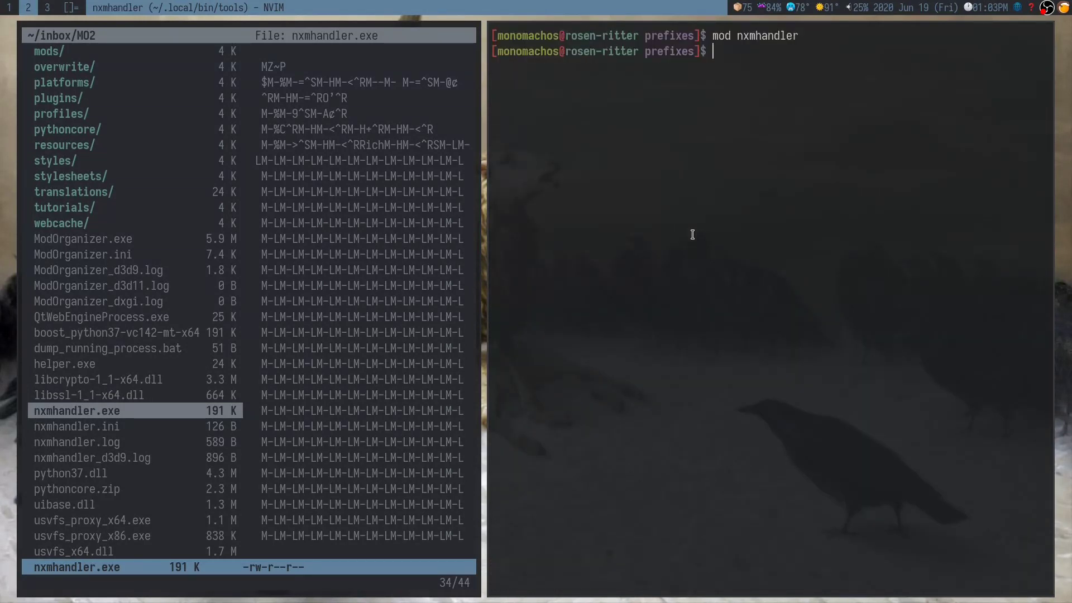
# - Print the contents of /usr/share/applications/nxm.desktop in the terminal with cat
pyautogui.write('cat /usr/share/app')
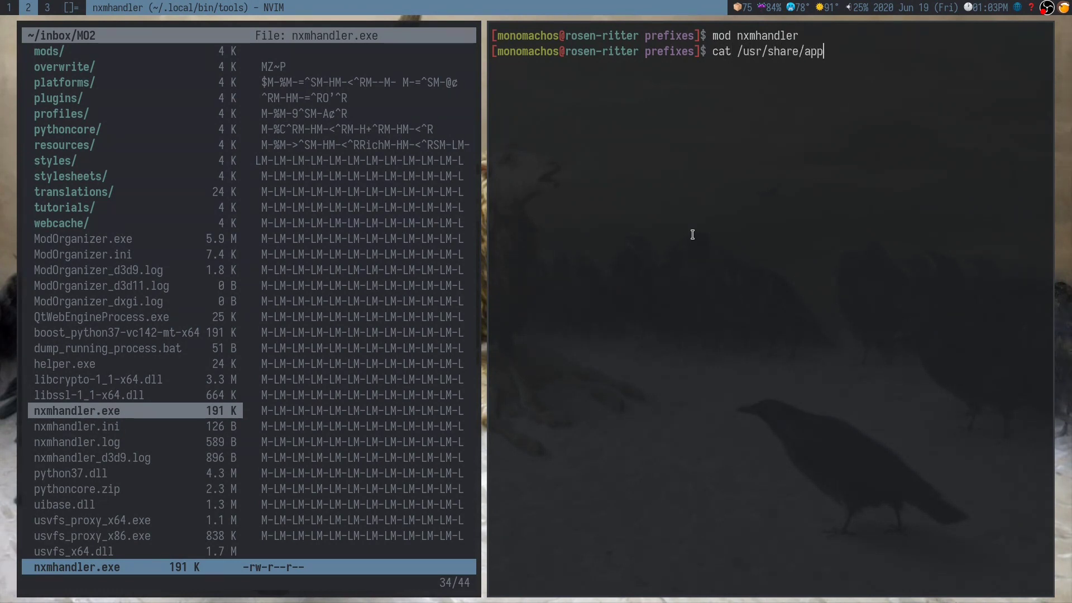
pyautogui.write('lications/nxm.desktop')
pyautogui.press('Return')
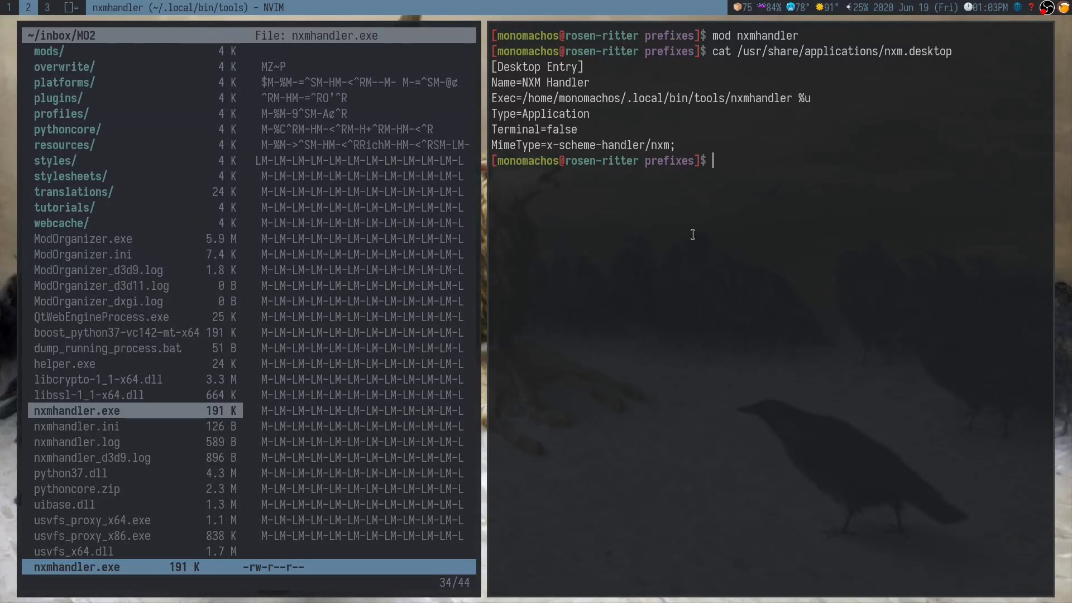
# - Register nxm.desktop as the default nxm link handler with "xdg-mime default nxm.desktop x-scheme-handler/nxm"
pyautogui.write('xdg-mime default')
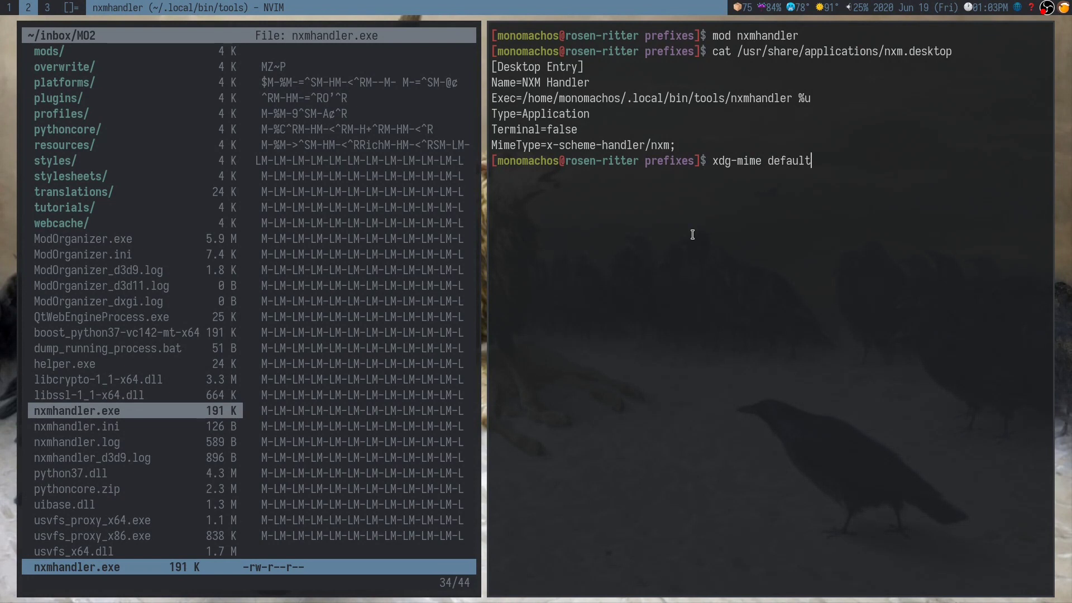
pyautogui.write(' nxm.desktop x-schem')
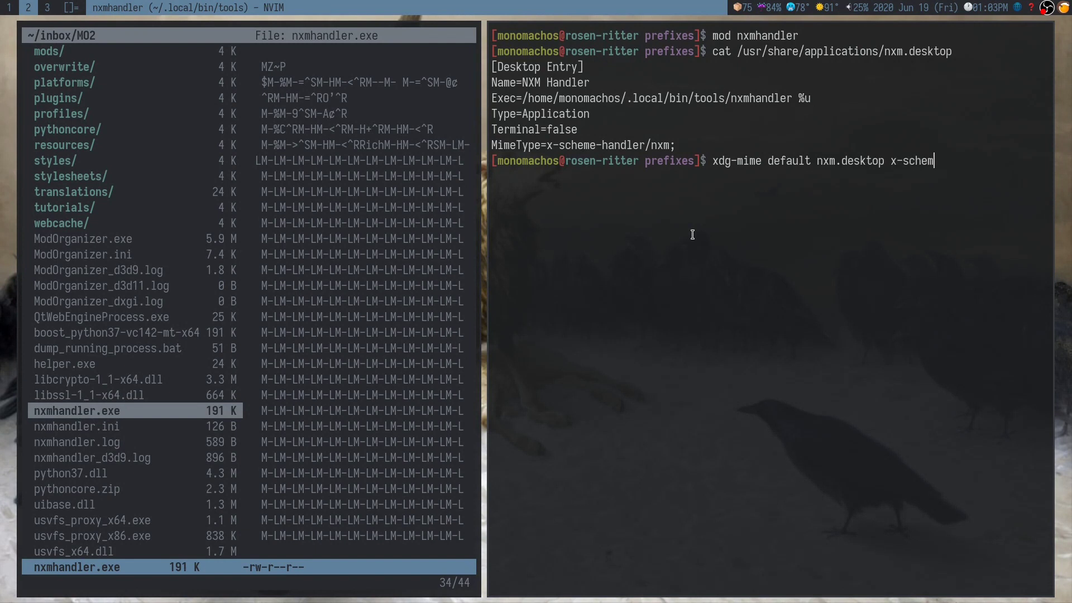
pyautogui.write('e-handler/ndm,')
pyautogui.press('BackSpace')
pyautogui.press('BackSpace')
pyautogui.press('BackSpace')
pyautogui.write('xm')
pyautogui.press('Return')
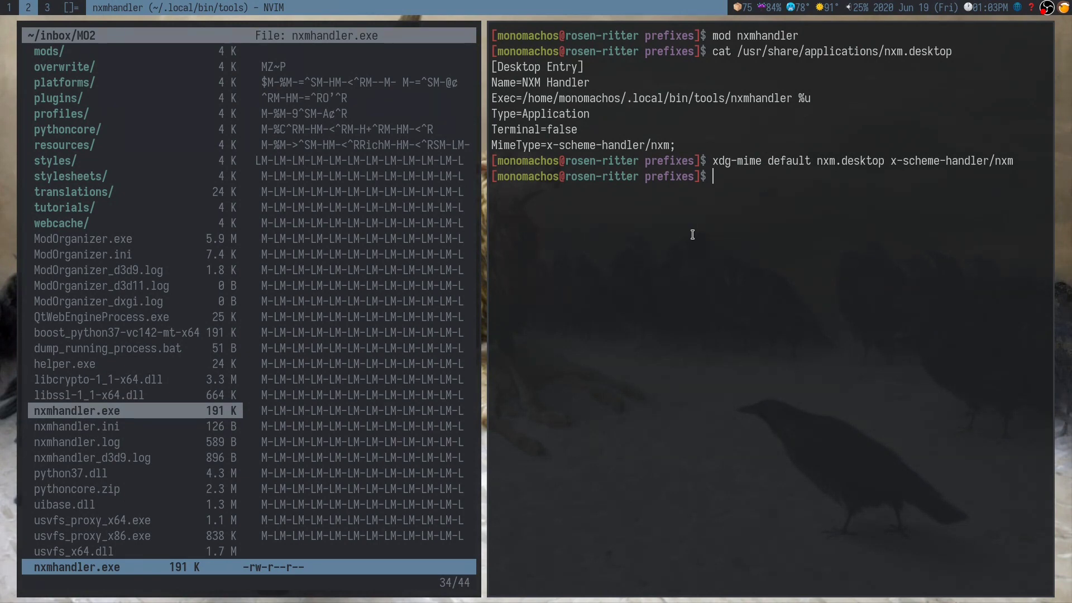
# - Switch to Firefox and open the file list of the JS Purses and Septims SE mod page
pyautogui.press('super+1')
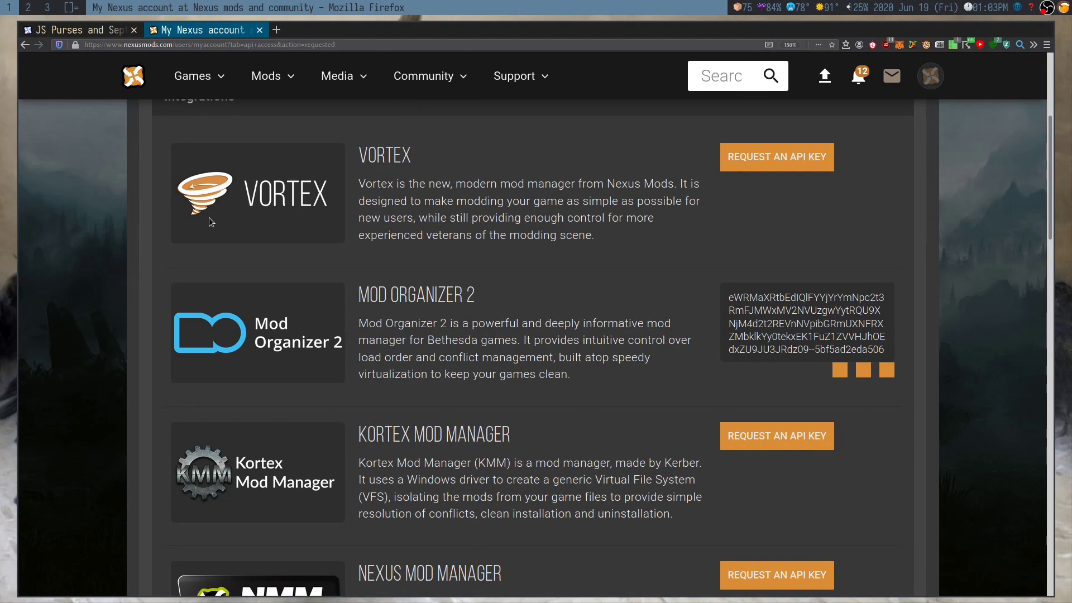
pyautogui.click(88, 30)
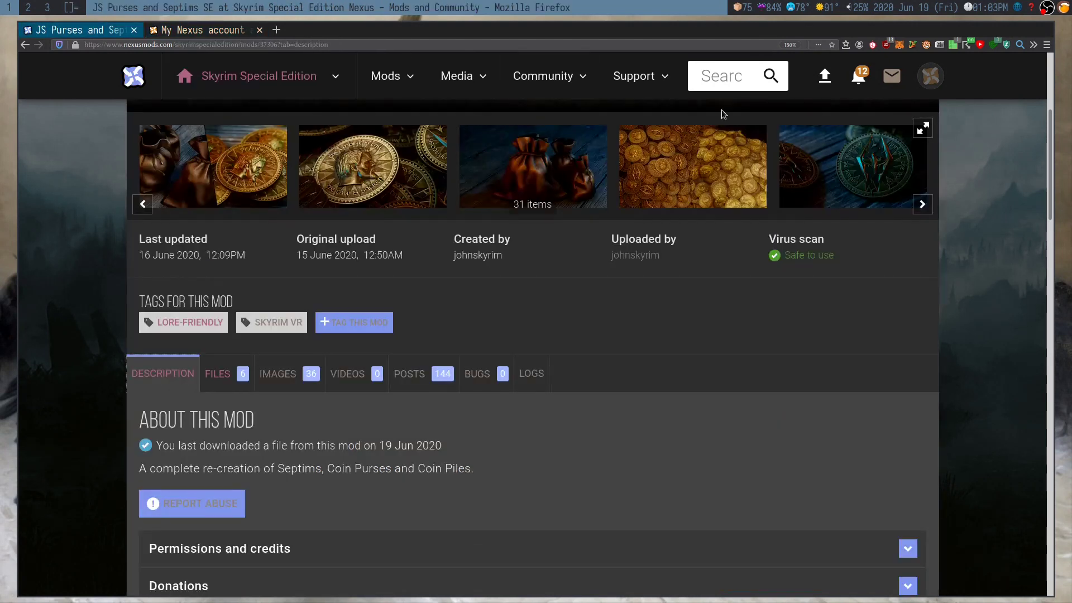
pyautogui.click(219, 373)
pyautogui.scroll(-2, 523, 341)
pyautogui.scroll(-3, 523, 342)
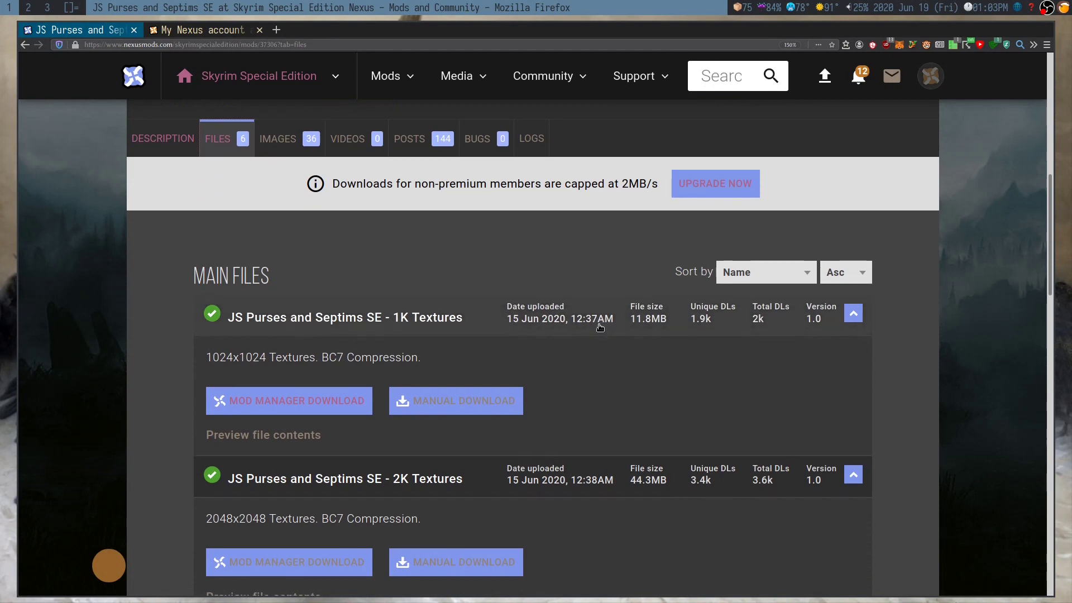
# - Start the slow mod manager download of JS Purses and Septims SE - 1K Textures and show the downloads in Mod Organizer
pyautogui.scroll(-1, 601, 321)
pyautogui.click(295, 345)
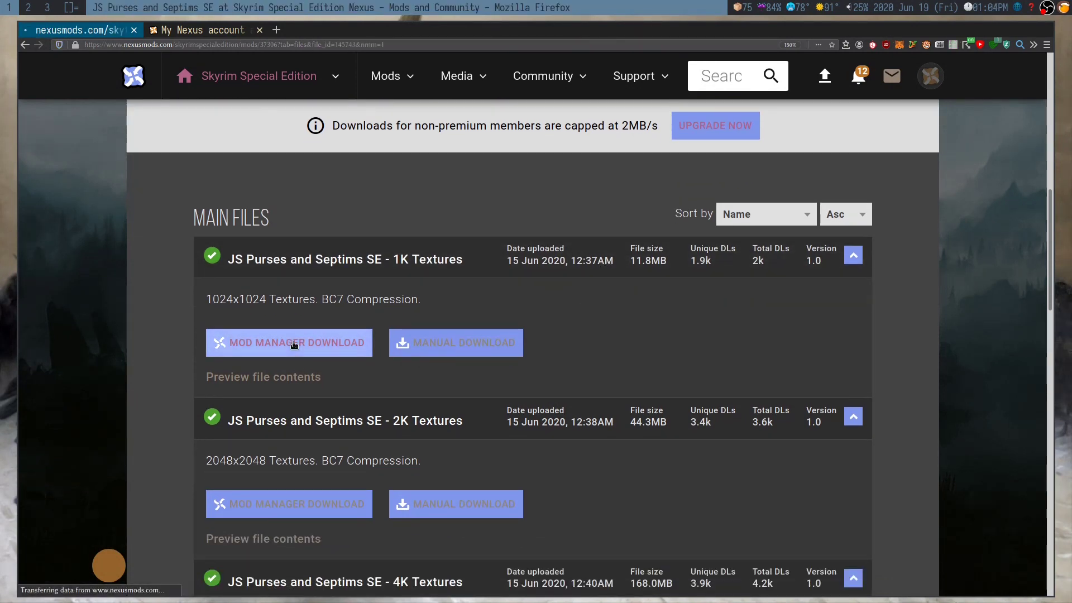
pyautogui.scroll(-1, 361, 370)
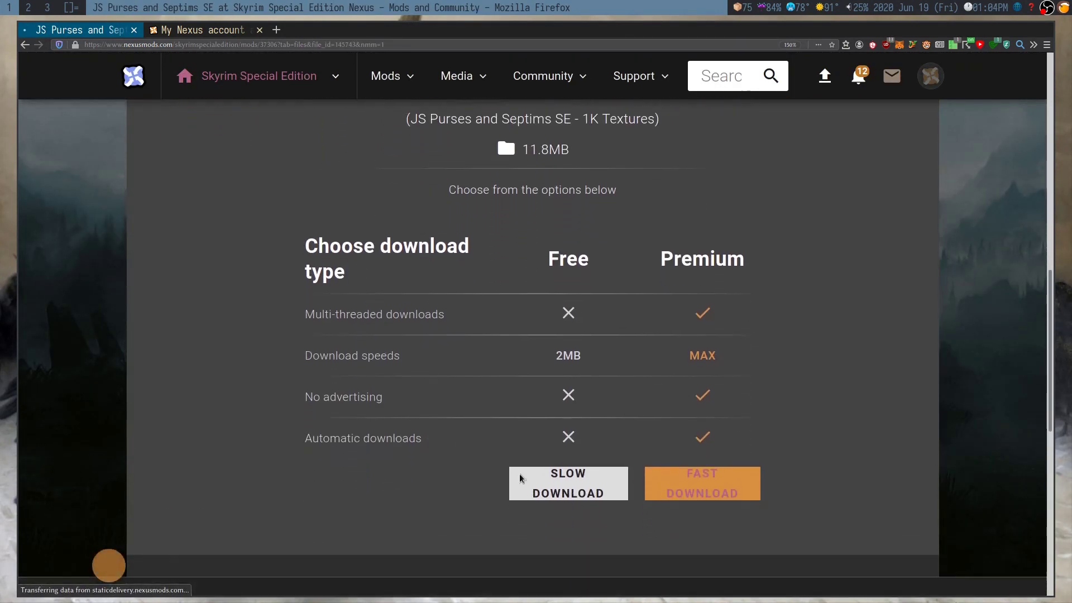
pyautogui.click(586, 490)
pyautogui.scroll(2, 499, 290)
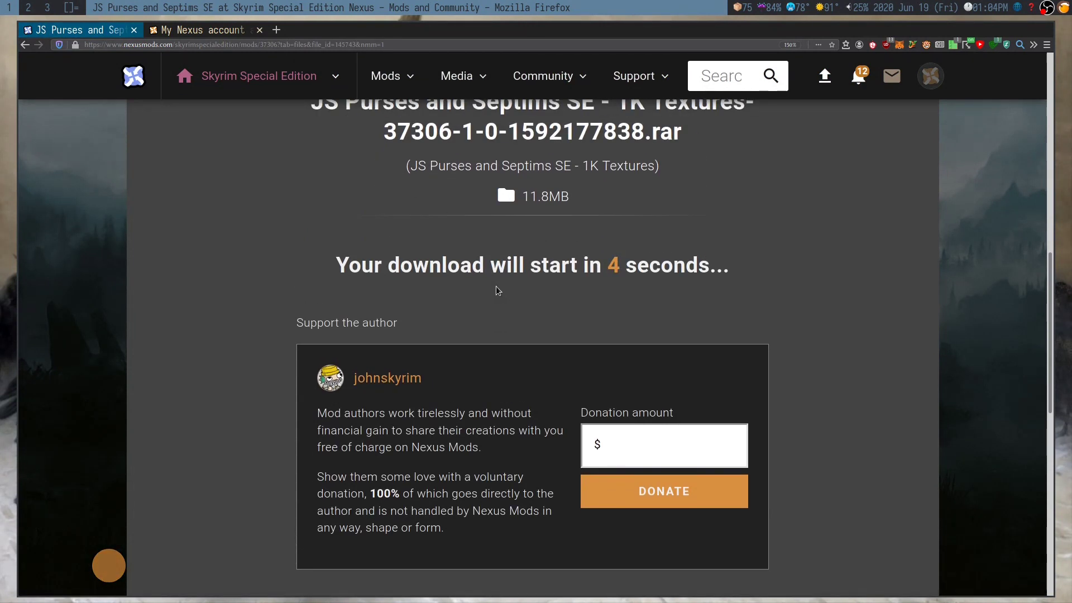
pyautogui.click(44, 6)
pyautogui.click(397, 130)
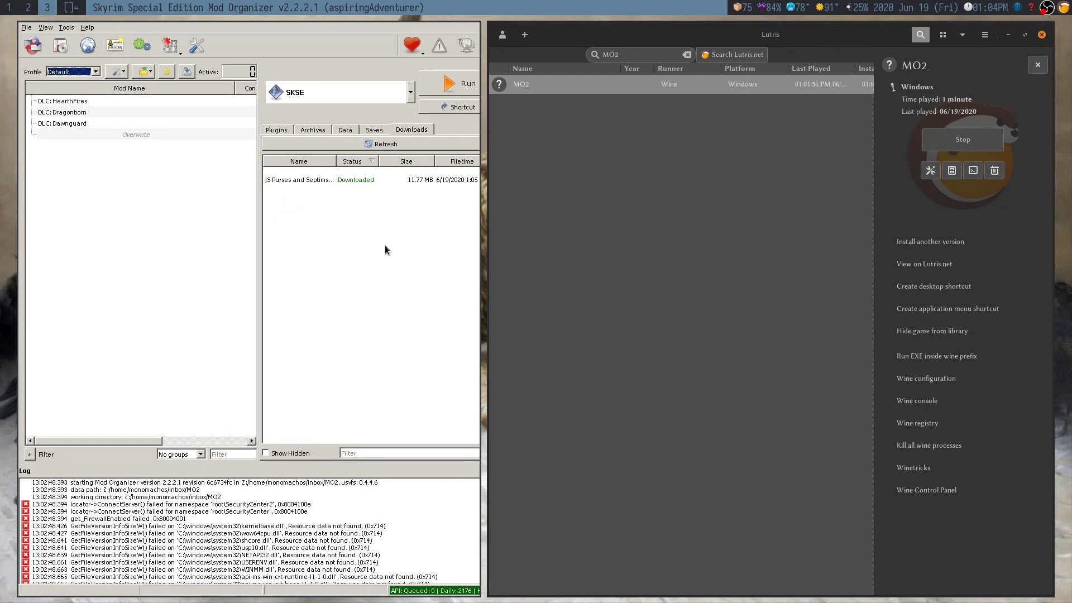
# - Switch to the vifm file manager, go to ~/inbox/skse64 and exit to a shell in that folder
pyautogui.press('super+2')
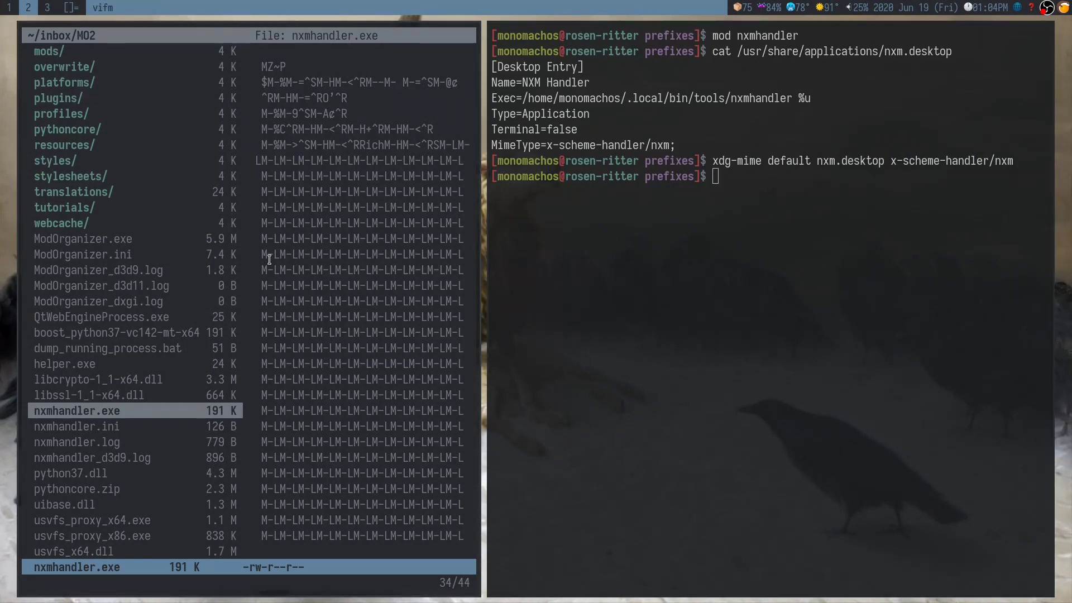
pyautogui.press('h')
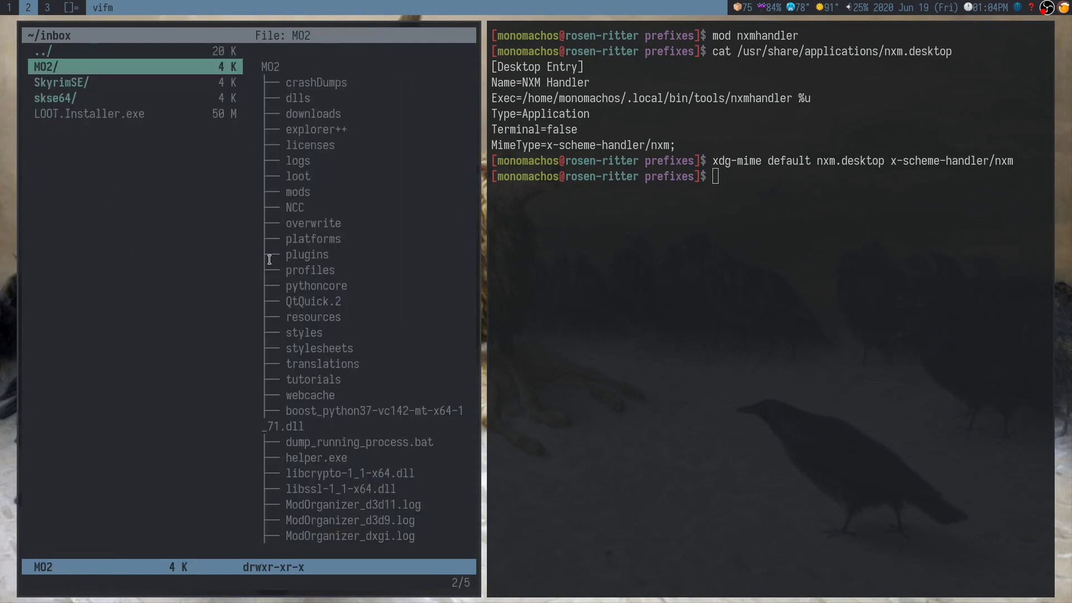
pyautogui.press('j')
pyautogui.press('j')
pyautogui.press('l')
pyautogui.press('j')
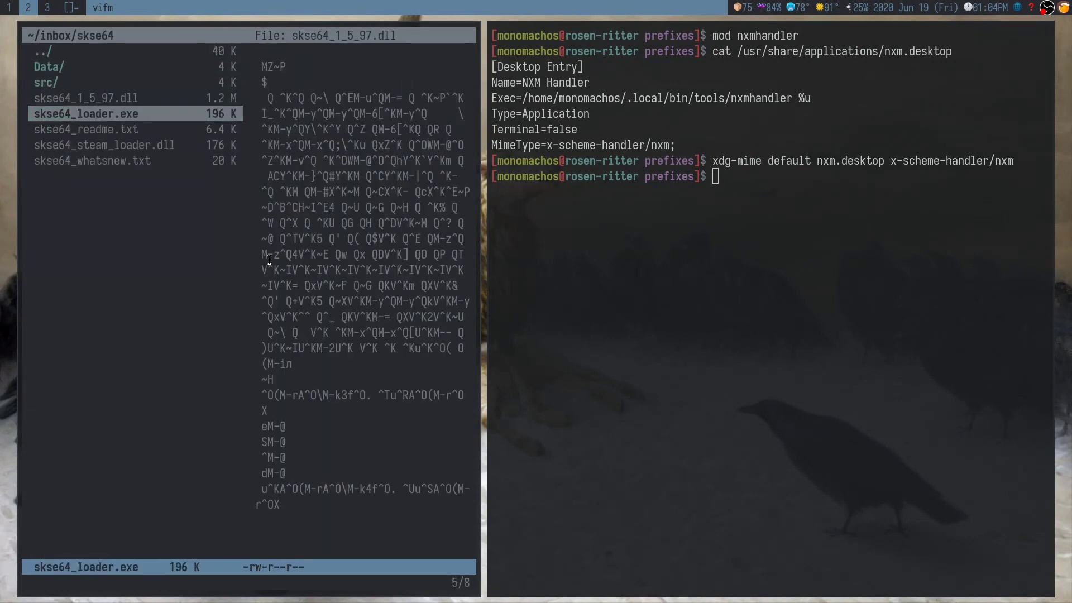
pyautogui.press('k')
pyautogui.hotkey('shift', 'z')
pyautogui.hotkey('shift', 'z')
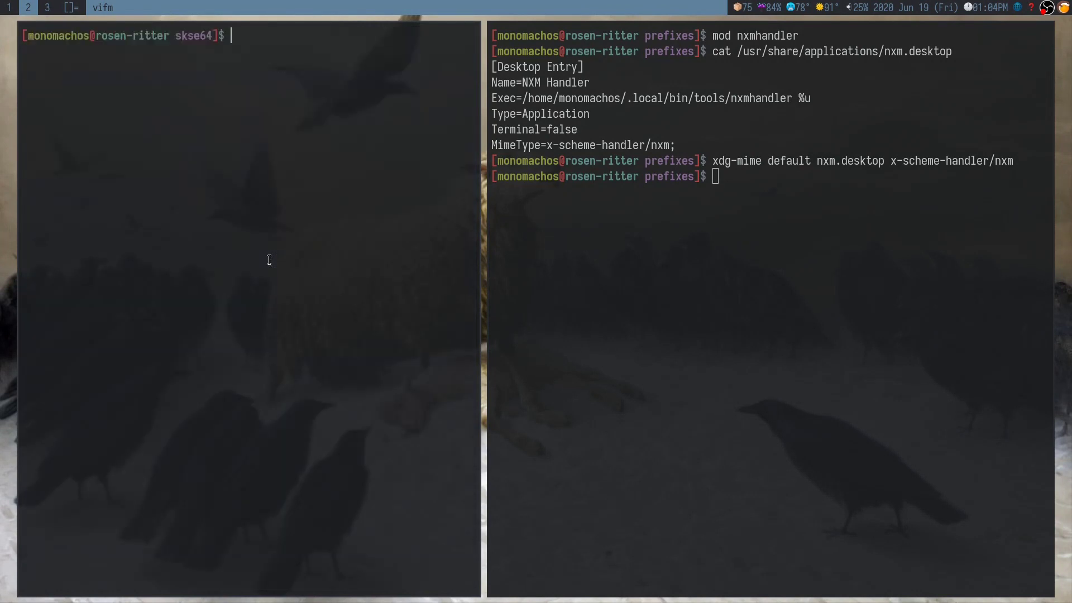
# - List the skse64 folder and copy its .dll and .exe files into SkyrimSE with "cp {*.dll,*.exe} ../SkyrimSE/"
pyautogui.write('ls')
pyautogui.press('Return')
pyautogui.write('cp')
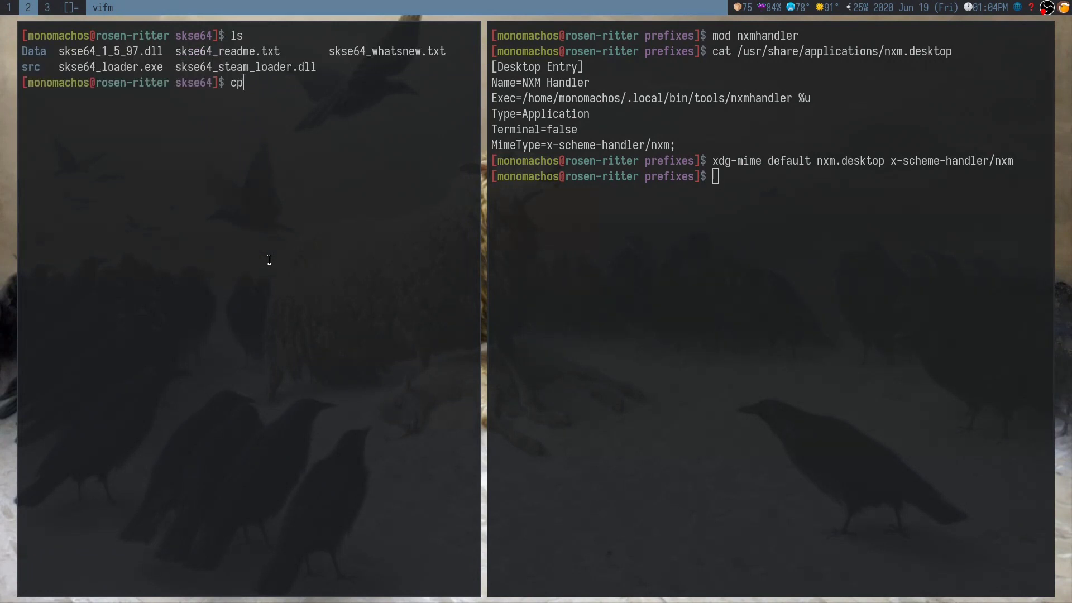
pyautogui.write(' {*.dll,*.exe} ../Sk')
pyautogui.press('Tab')
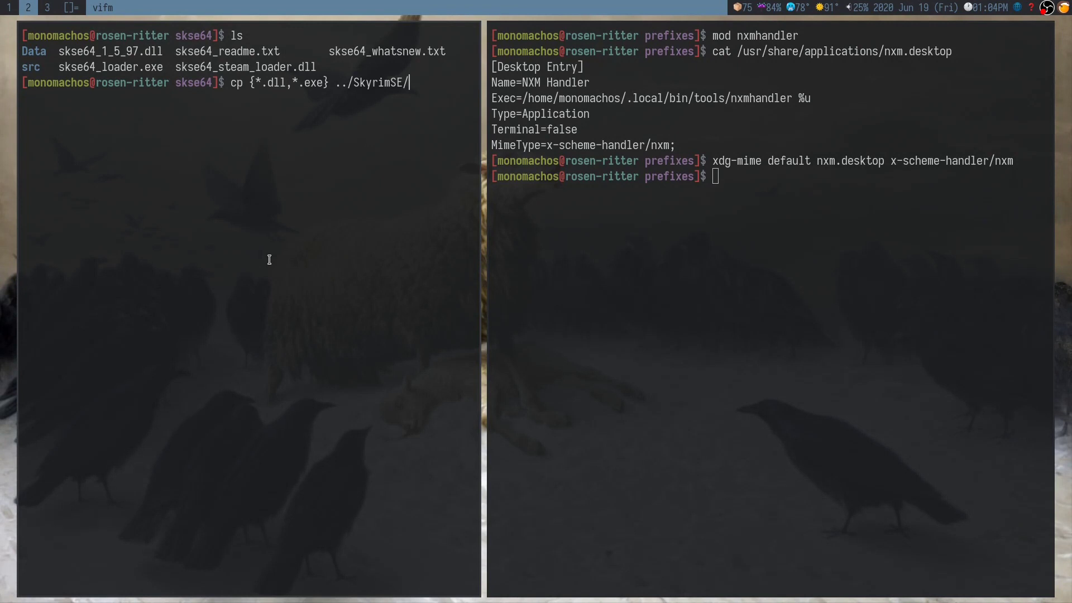
pyautogui.press('Return')
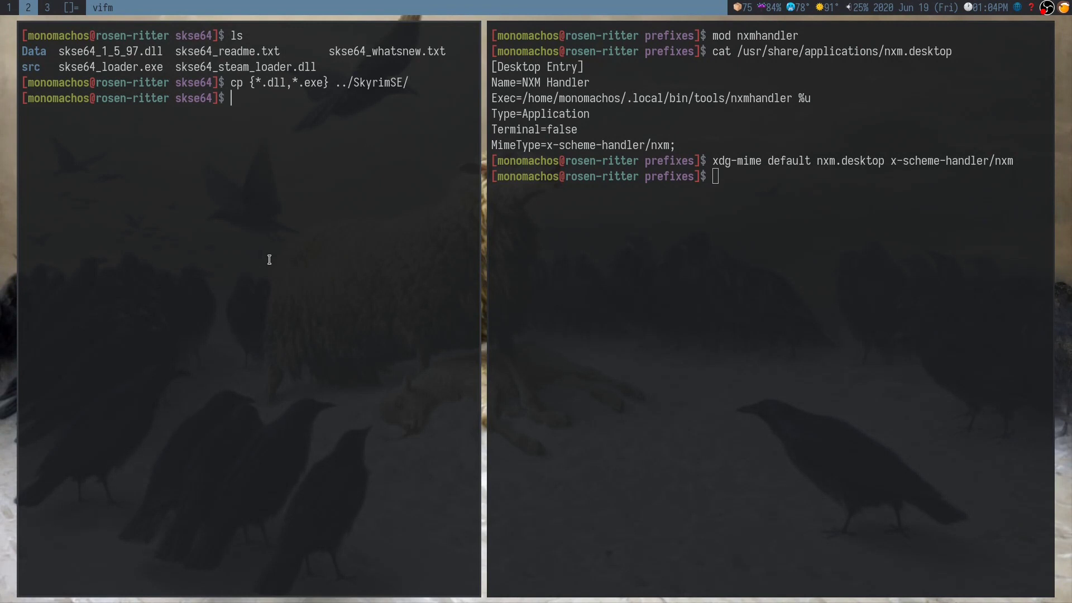
# - Copy the skse64 Data folder recursively into the game folder with "cp -r Data/ ../SkyrimSE/"
pyautogui.write('cp -r Da')
pyautogui.press('Tab')
pyautogui.write('../SkyrimSE/')
pyautogui.press('Return')
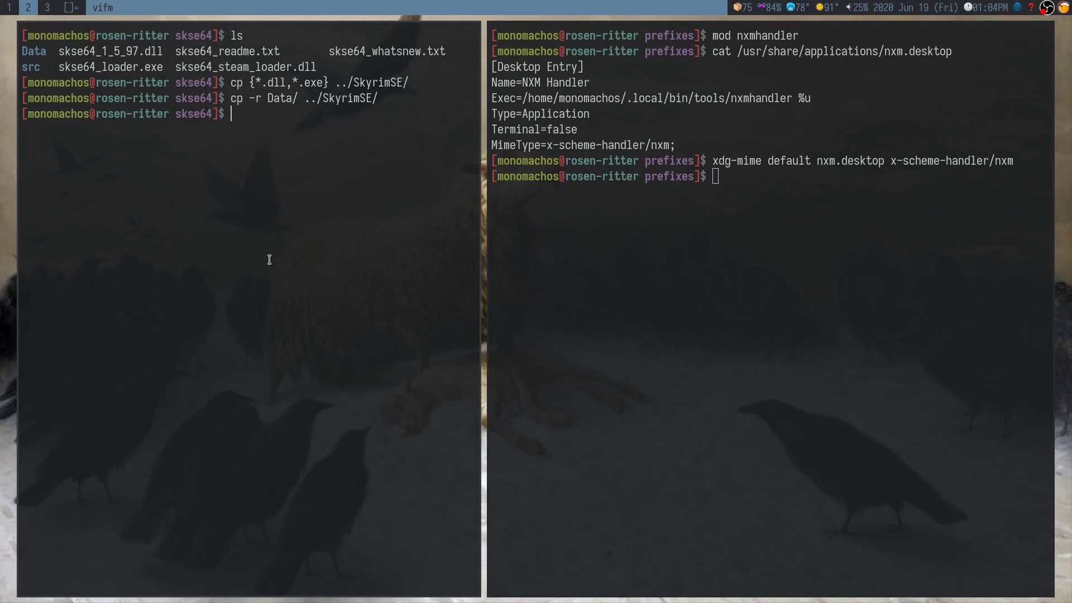
# - Switch to Mod Organizer and run the SKSE executable, continuing without starting Steam
pyautogui.press('super+1')
pyautogui.press('super+3')
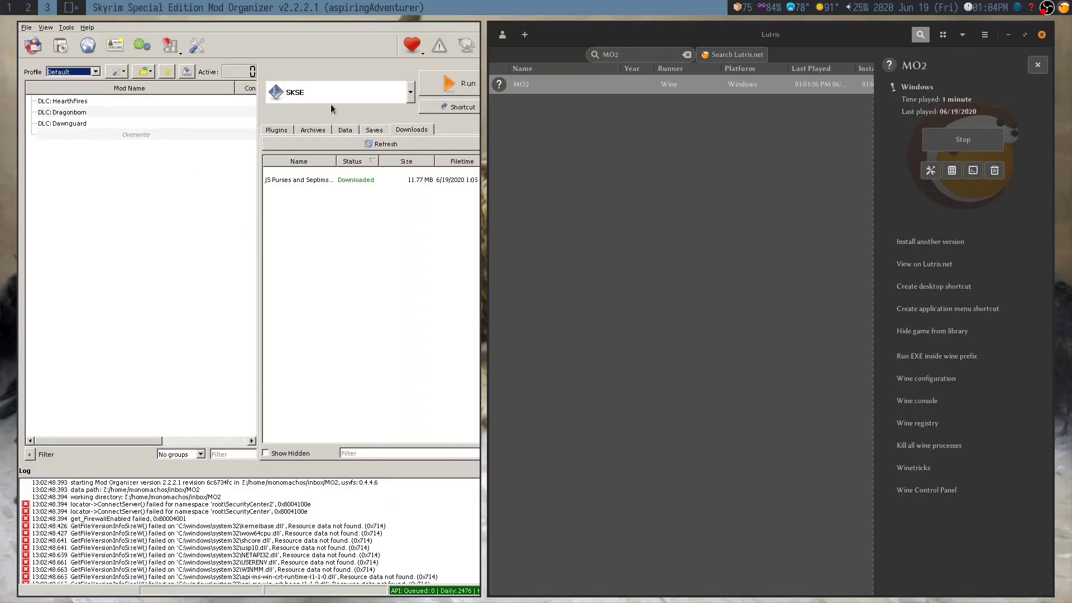
pyautogui.click(448, 95)
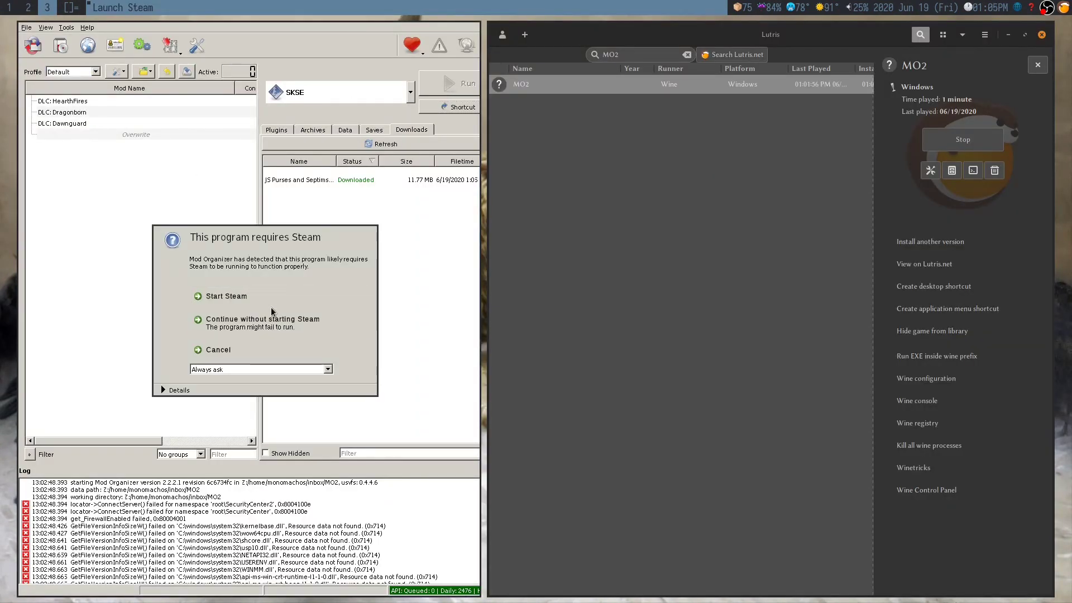
pyautogui.click(274, 319)
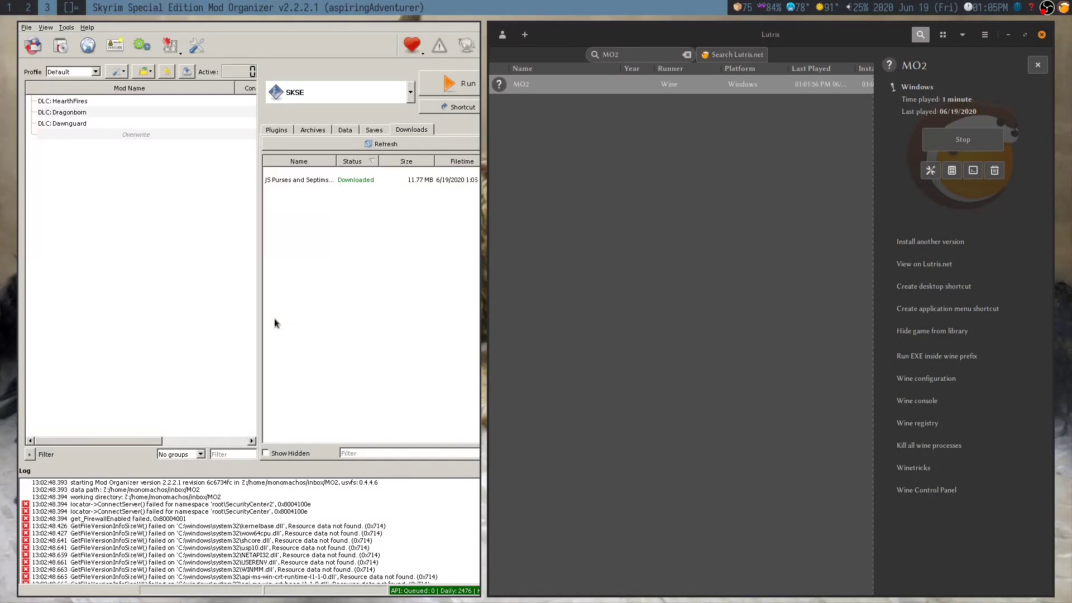
# - Check the SKSE entry's binary path in the executables settings, cancel, and run SKSE again without starting Steam
pyautogui.click(345, 93)
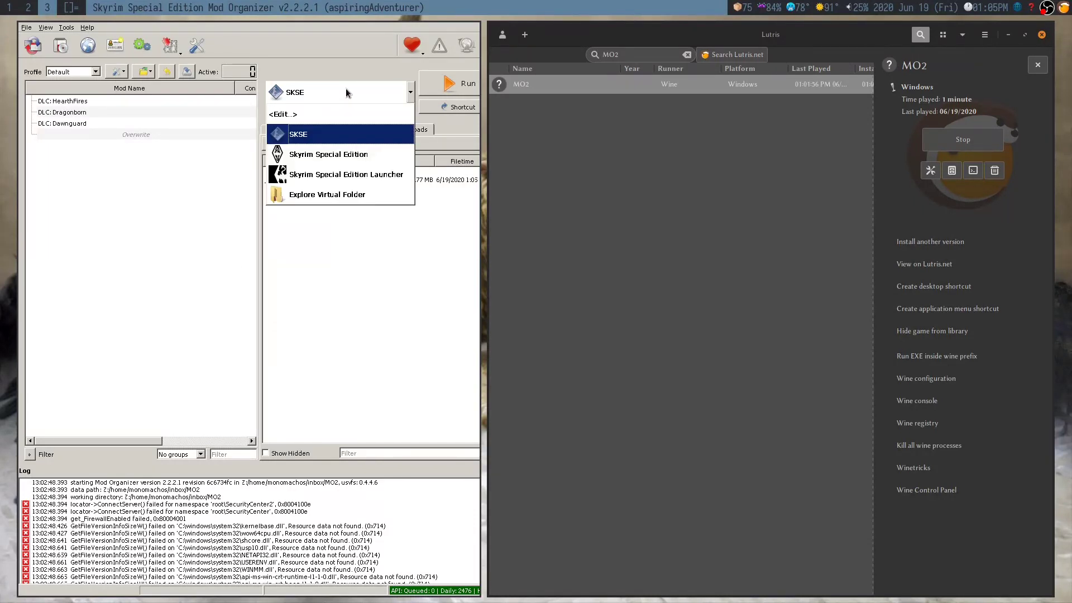
pyautogui.click(333, 100)
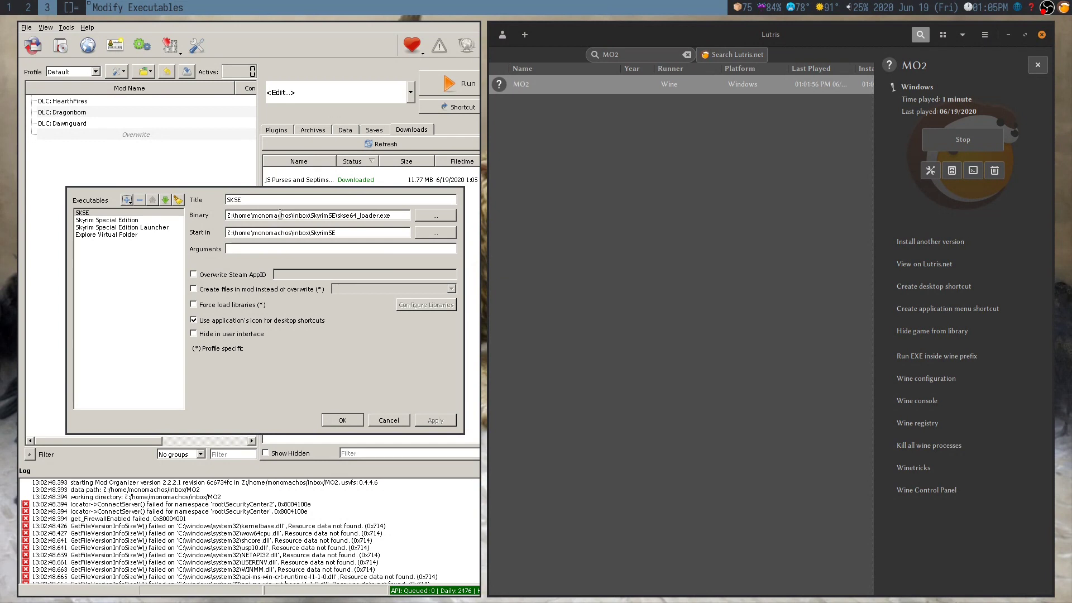
pyautogui.click(372, 423)
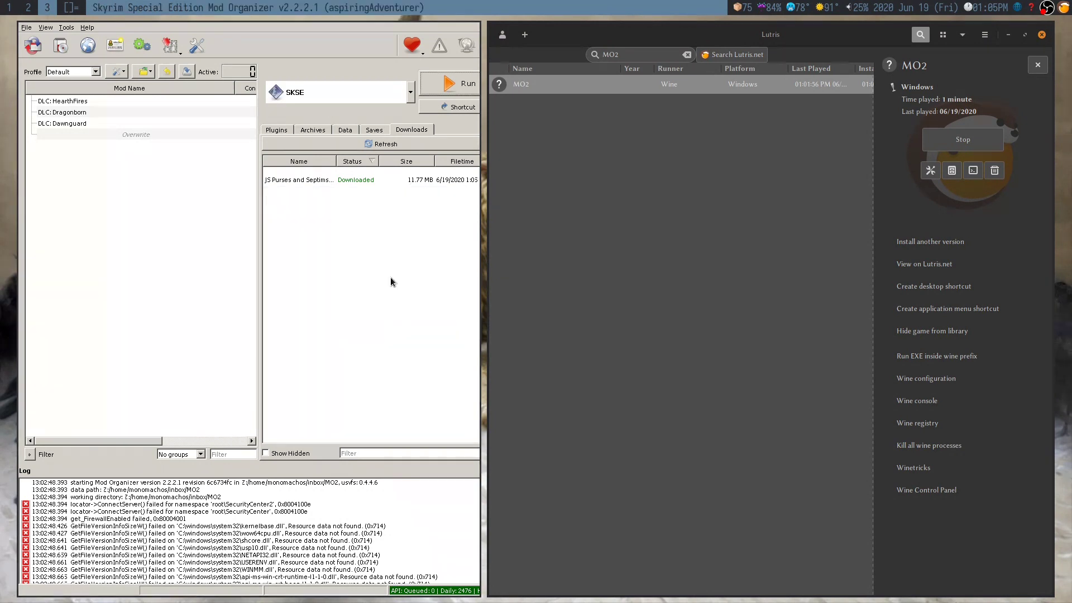
pyautogui.click(436, 85)
pyautogui.click(279, 321)
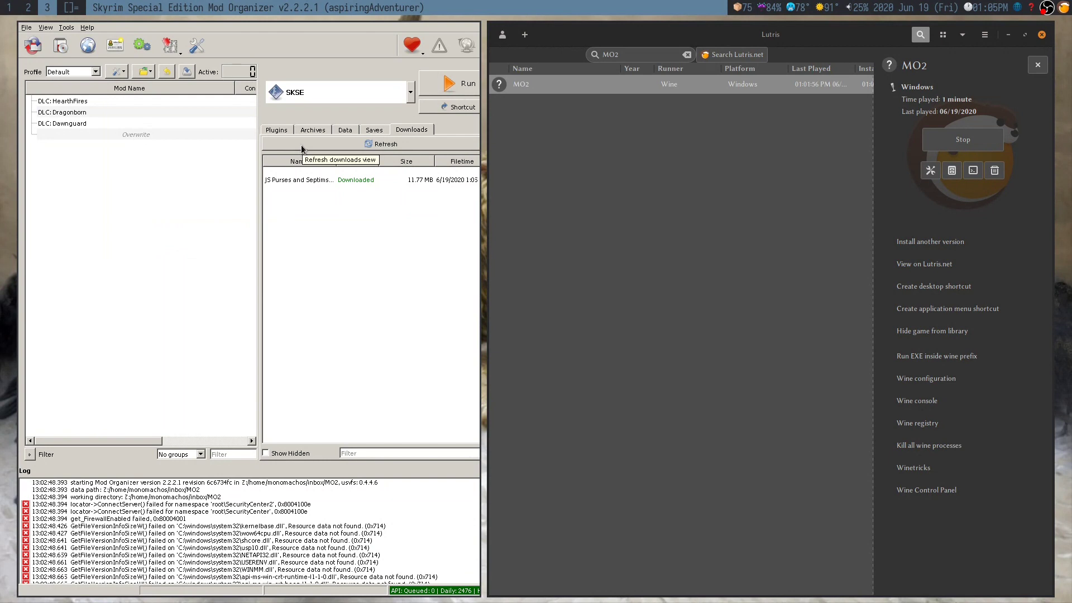
# - Select Skyrim Special Edition Launcher as the executable and run it, continuing without starting Steam
pyautogui.click(326, 92)
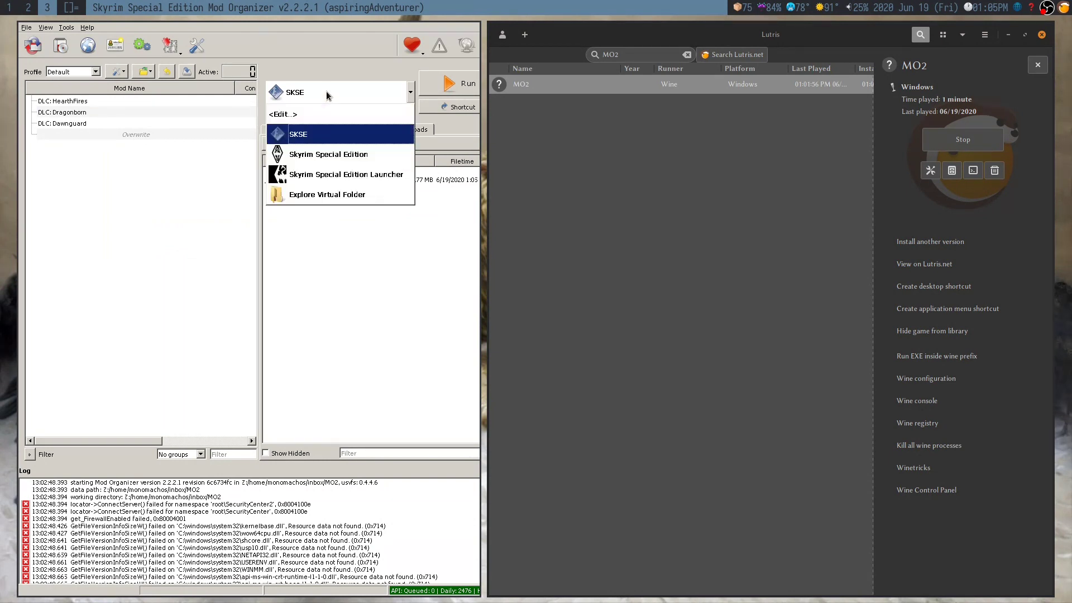
pyautogui.click(342, 174)
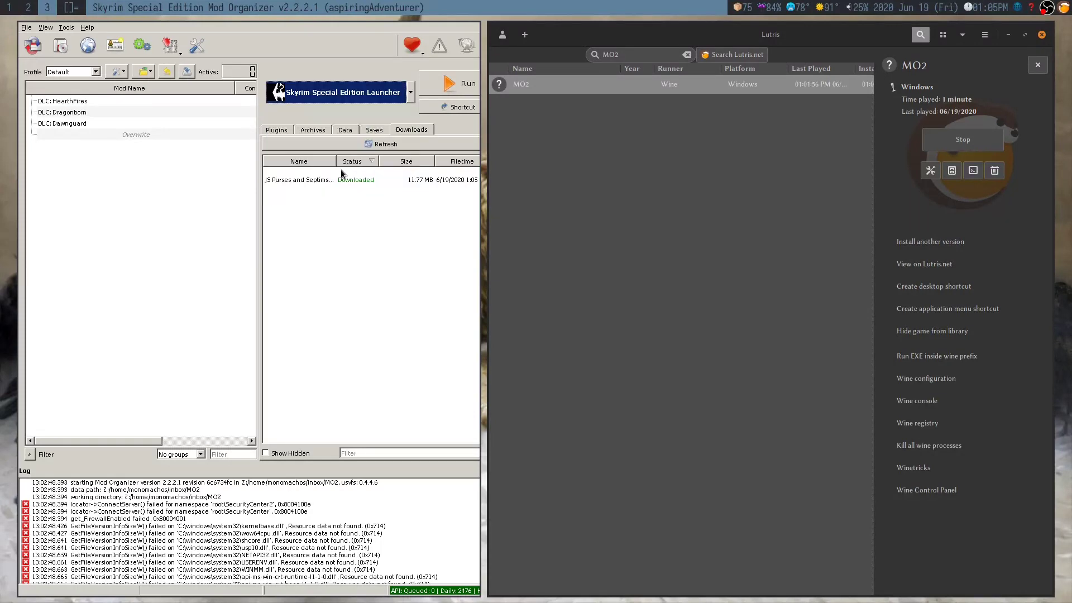
pyautogui.click(436, 93)
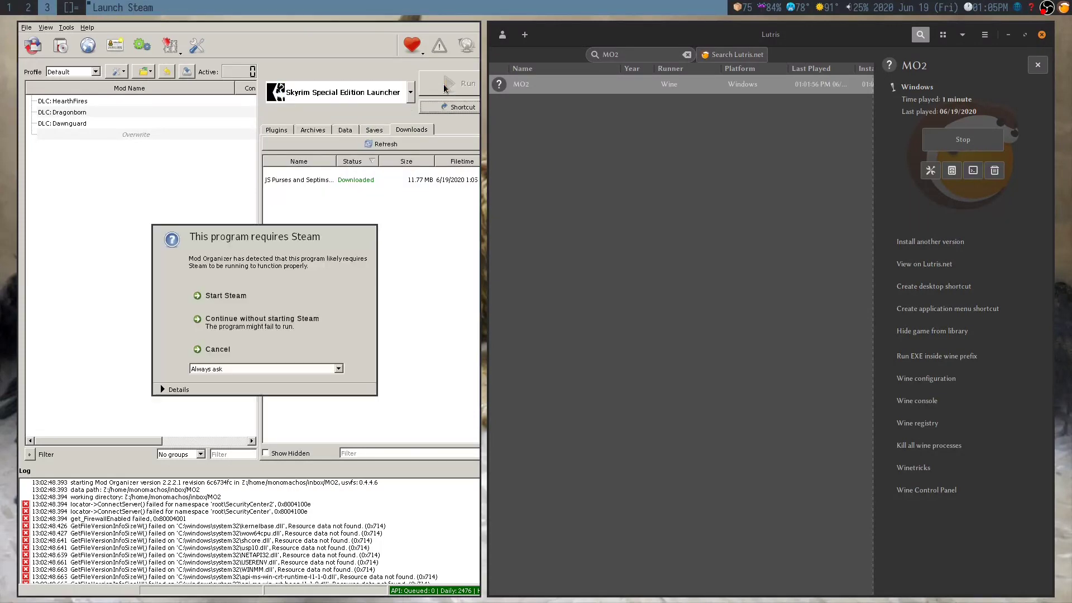
pyautogui.click(261, 321)
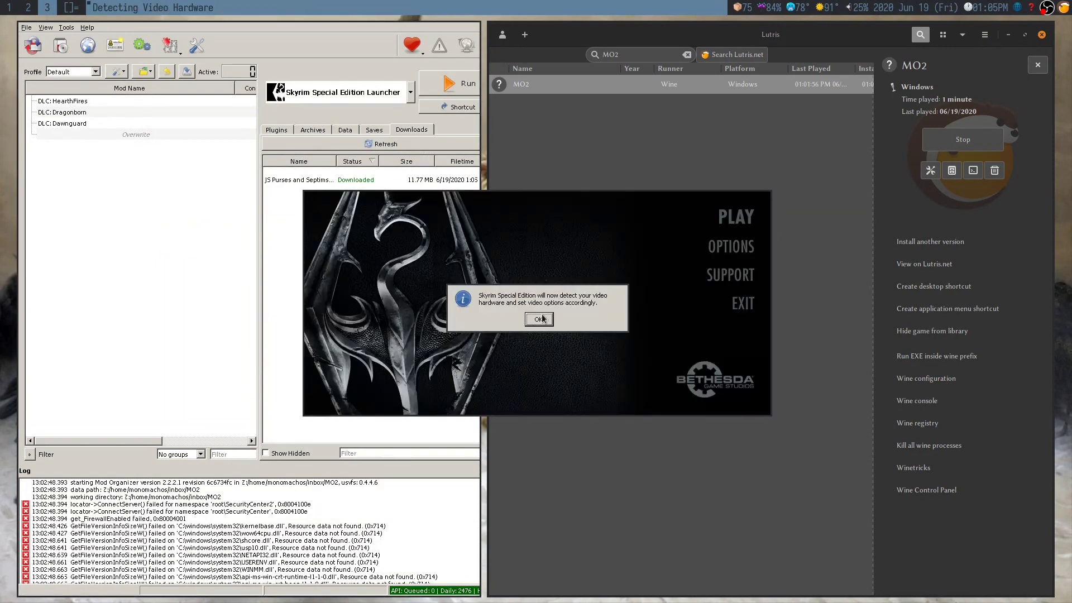
pyautogui.click(539, 319)
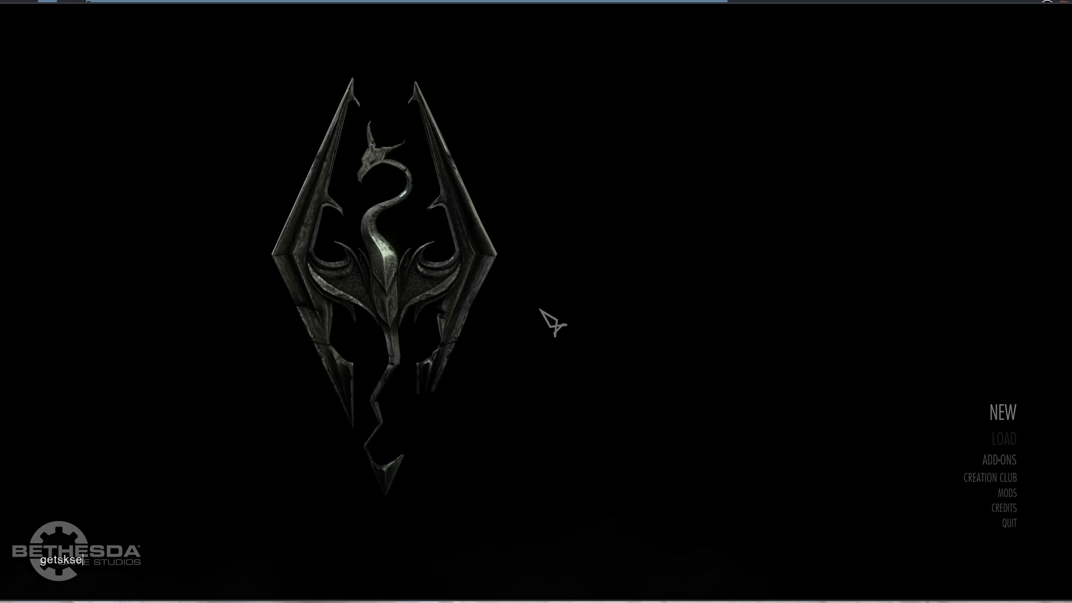
# - Query the SKSE version in the game console with getskseversion and quit Skyrim to the desktop
pyautogui.write('version')
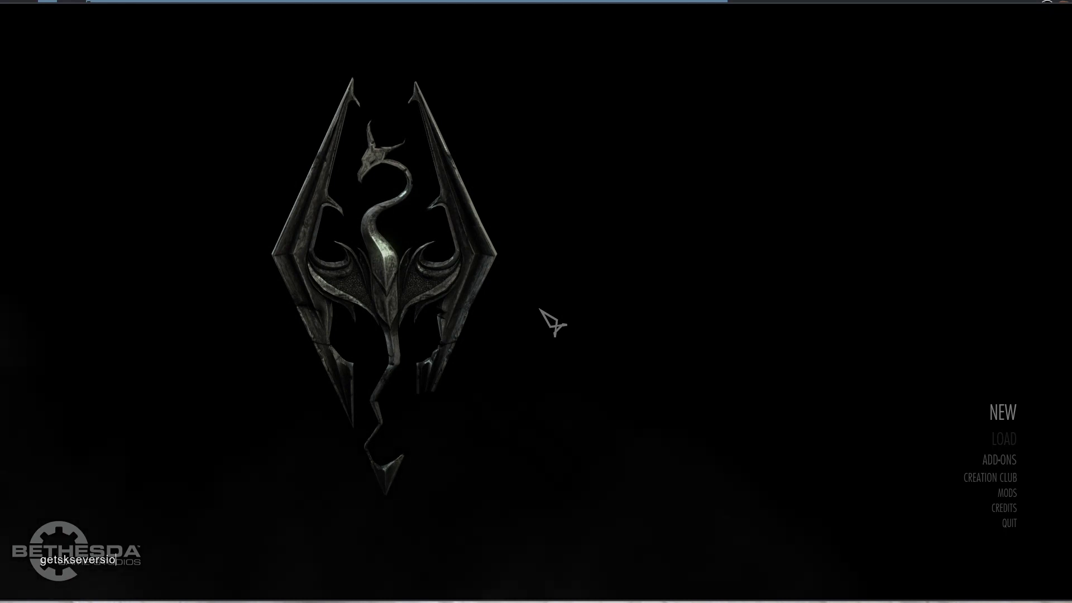
pyautogui.press('Return')
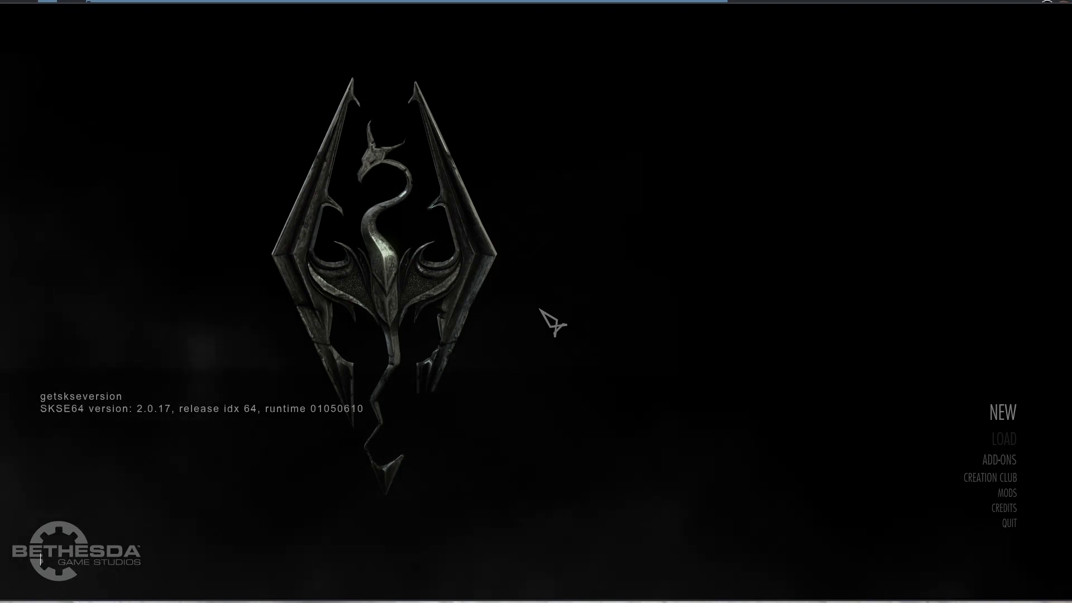
pyautogui.press('`')
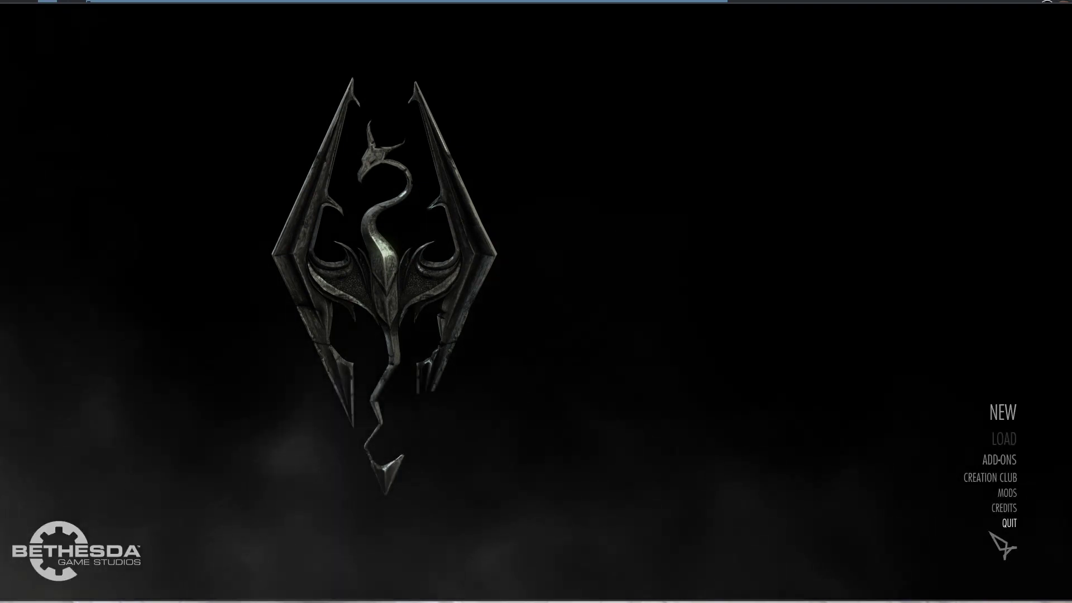
pyautogui.click(1023, 528)
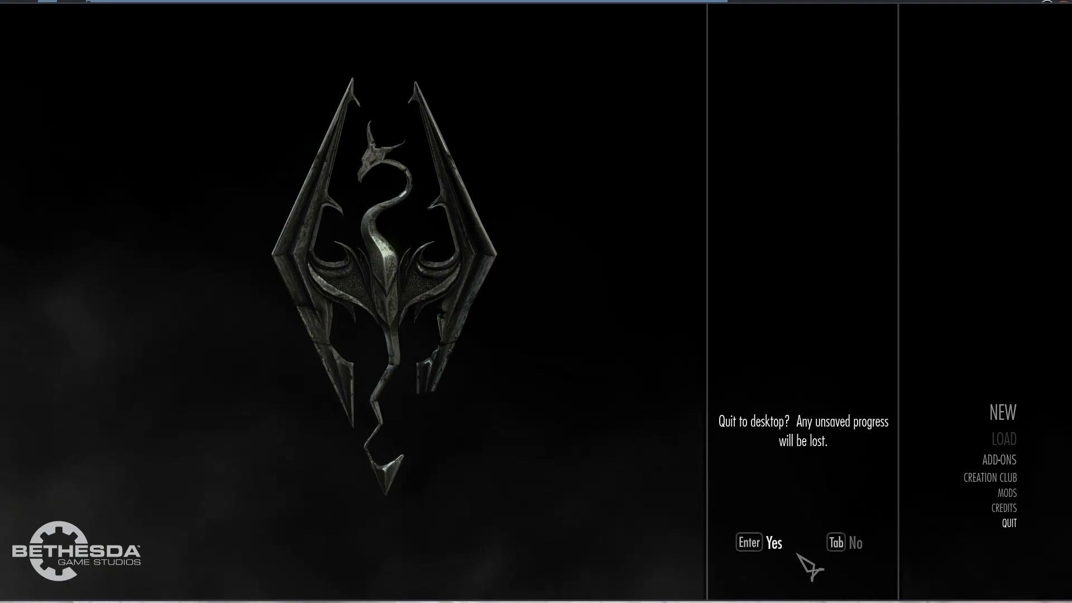
pyautogui.click(751, 541)
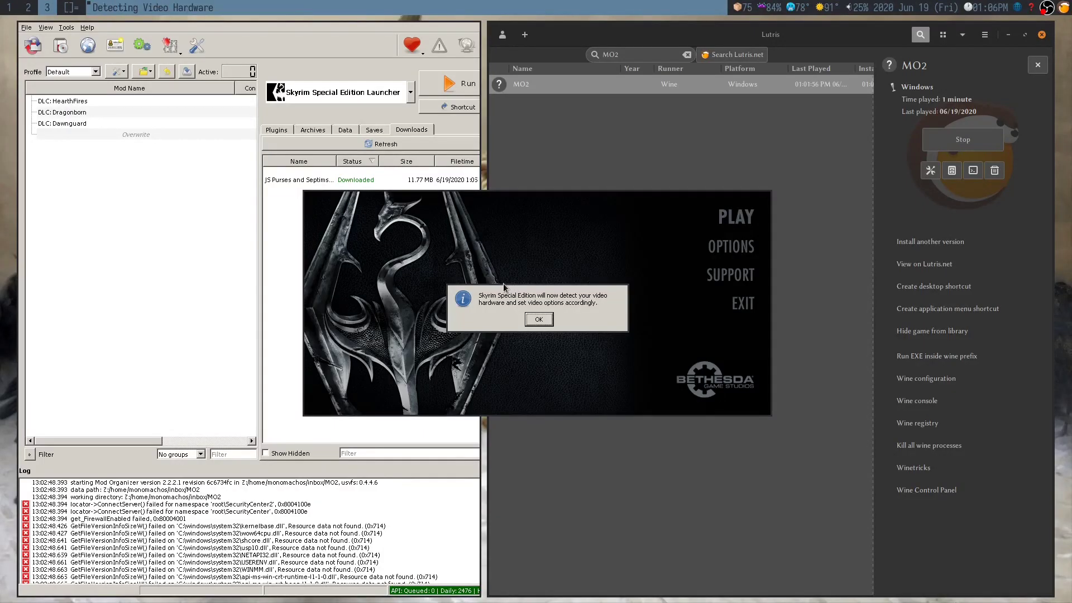
# - Accept the launcher's video hardware detection, set the graphics detail to Ultra in the options, and exit the launcher
pyautogui.click(531, 323)
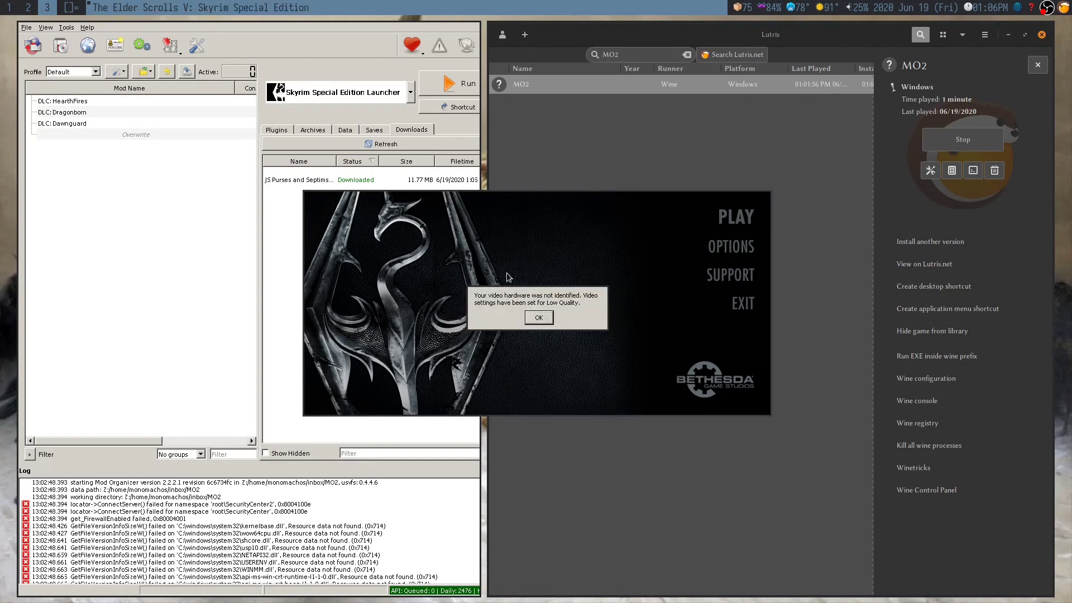
pyautogui.click(539, 318)
pyautogui.click(712, 250)
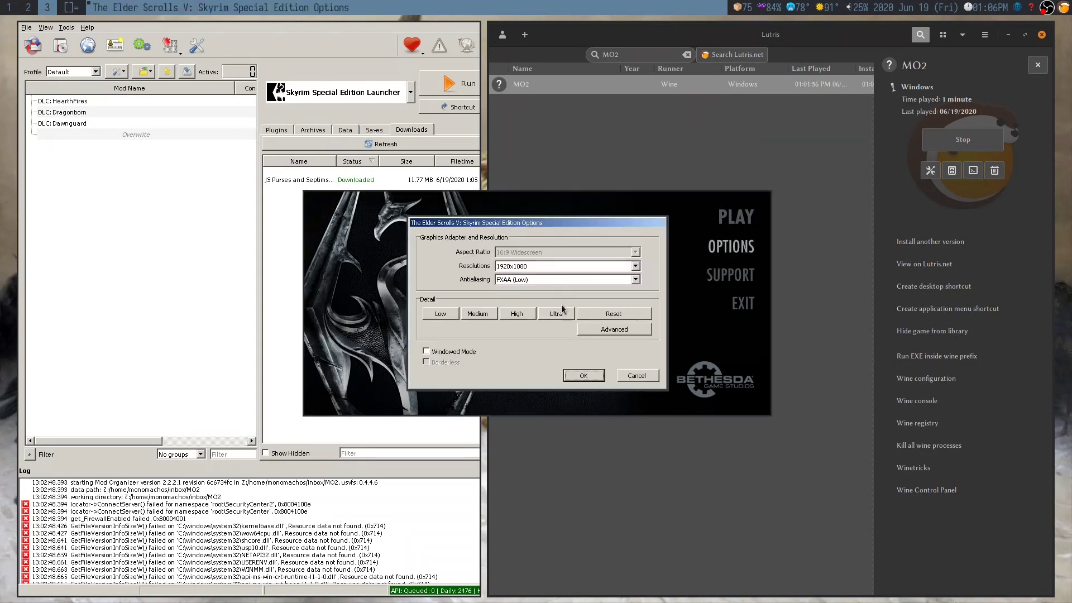
pyautogui.click(558, 316)
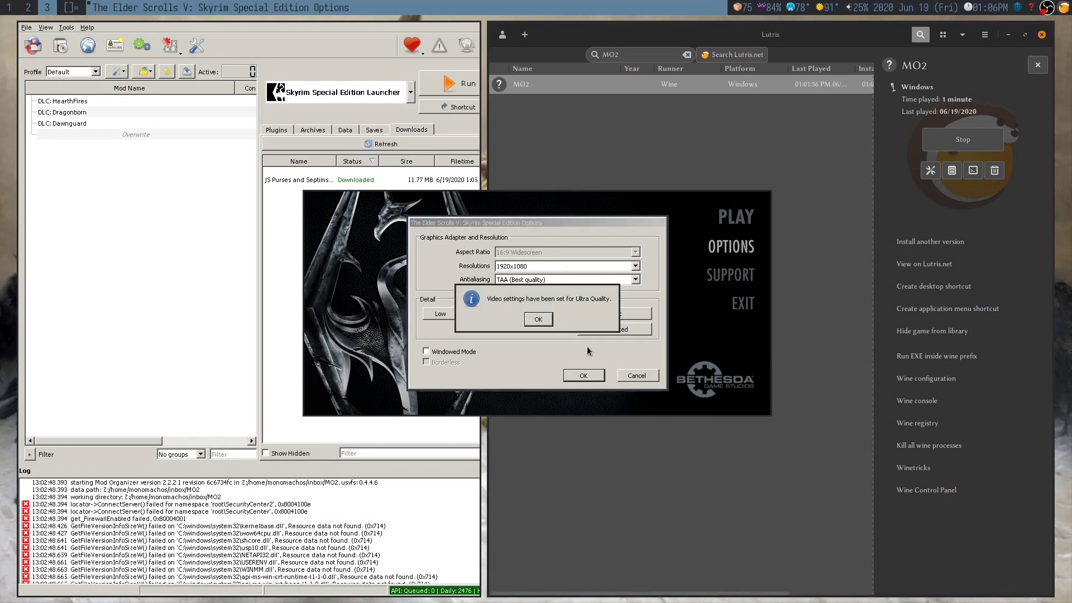
pyautogui.click(544, 323)
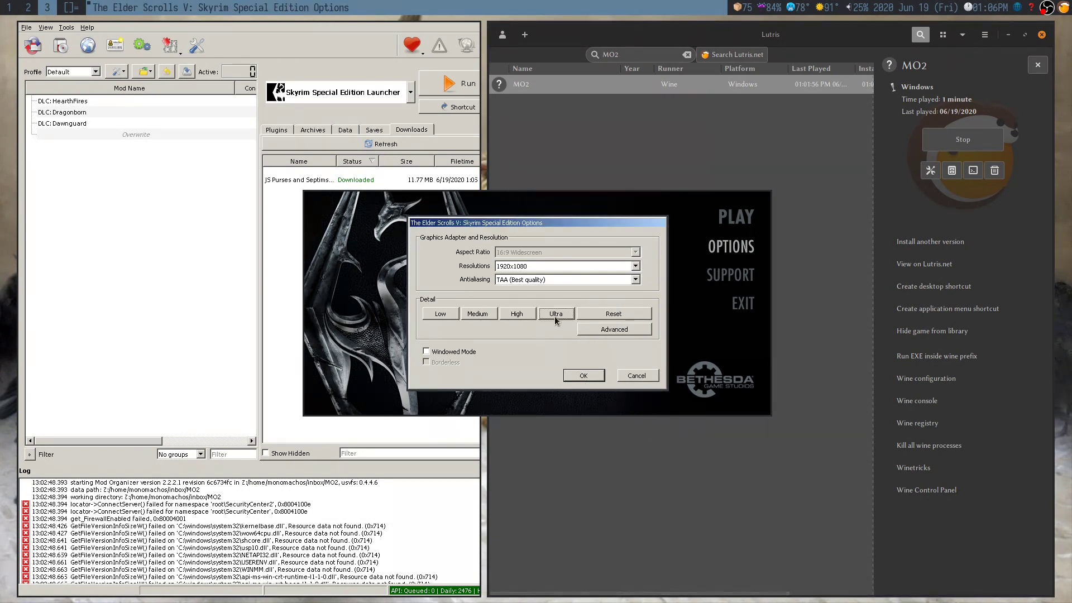
pyautogui.click(582, 376)
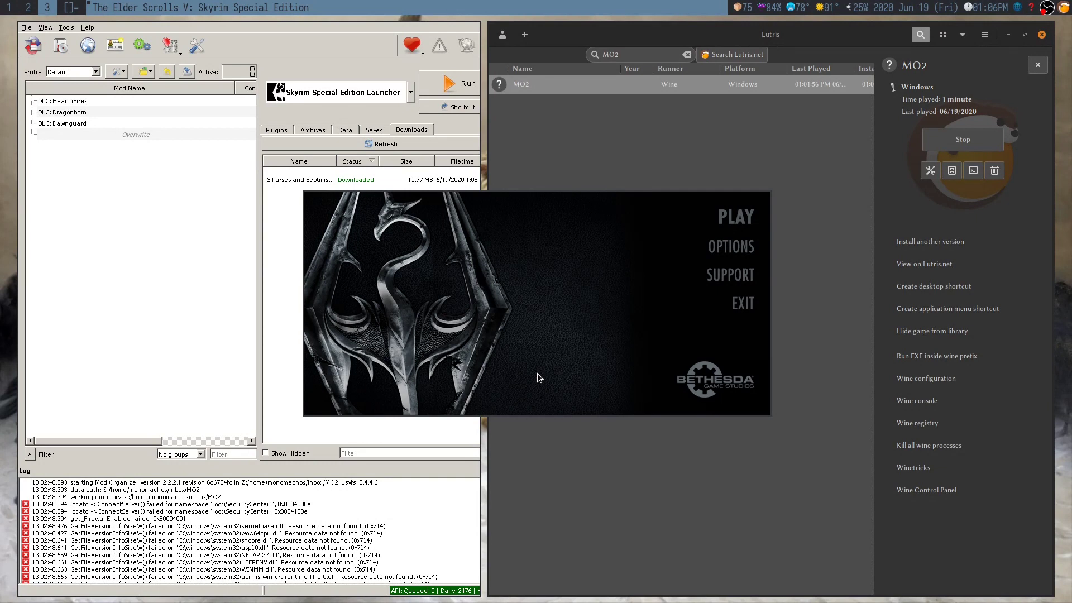
pyautogui.click(747, 309)
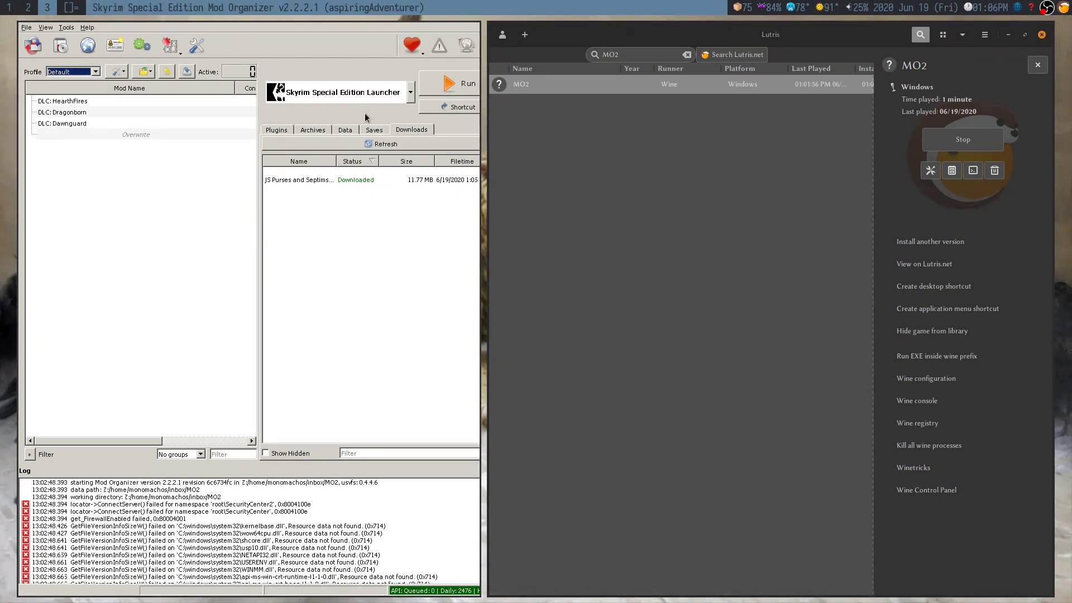
# - Switch to the terminal, go up from skse64 to the inbox folder and list its contents on a cleared screen
pyautogui.press('super+2')
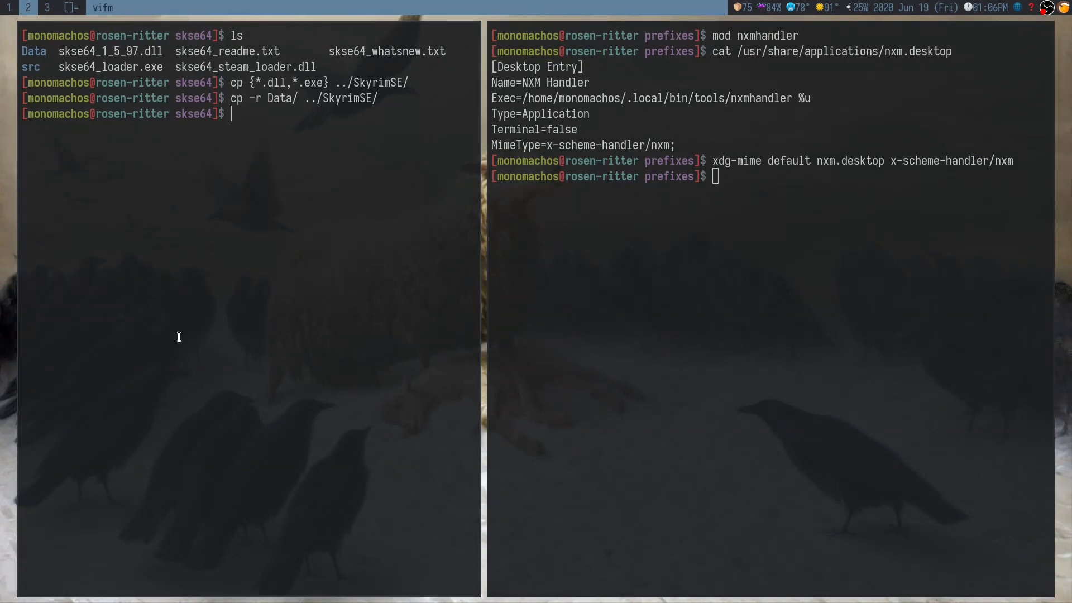
pyautogui.write('cd ..')
pyautogui.press('Return')
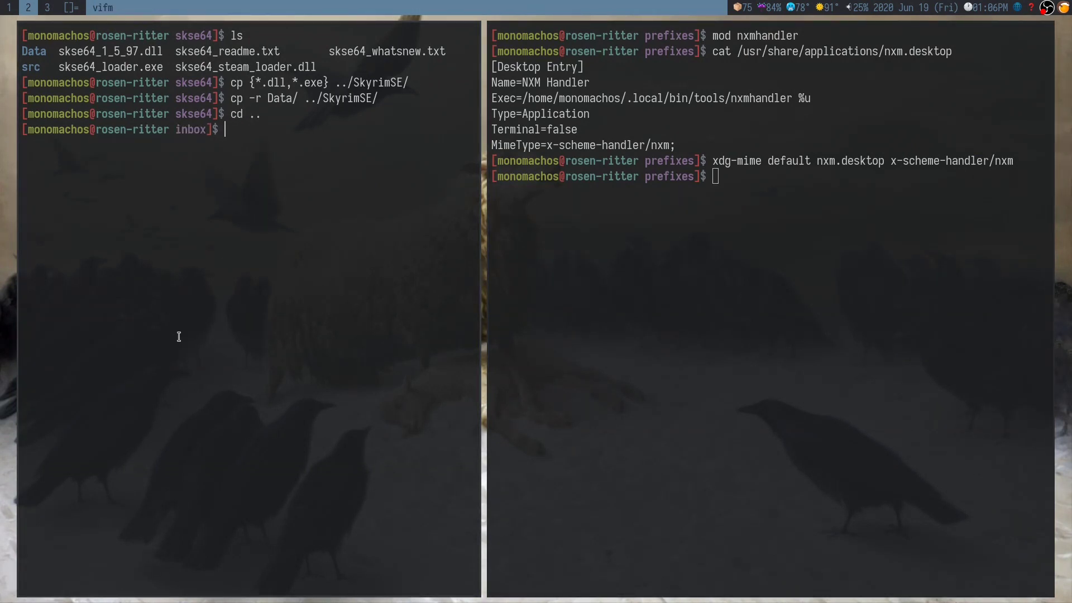
pyautogui.hotkey('ctrl', 'l')
pyautogui.write('ls')
pyautogui.press('Return')
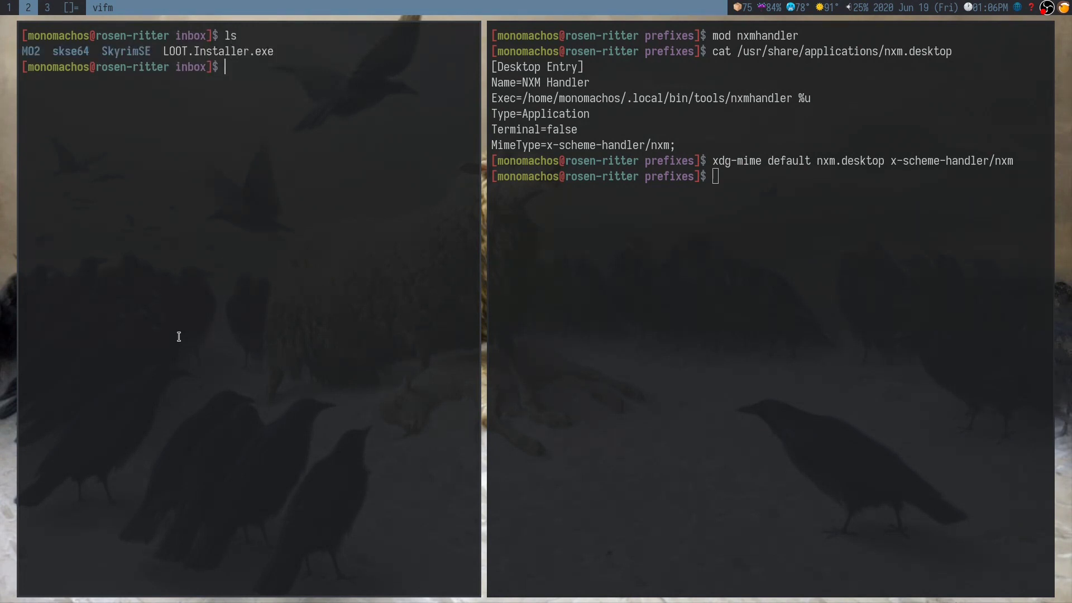
# - Try to run the LOOT installer with "WINEPREFIX=~/.local/share/wine/prefixes/tutorial/ wine LOOT.Installer.exe"
pyautogui.write('WINEPREFIX=~/.local/')
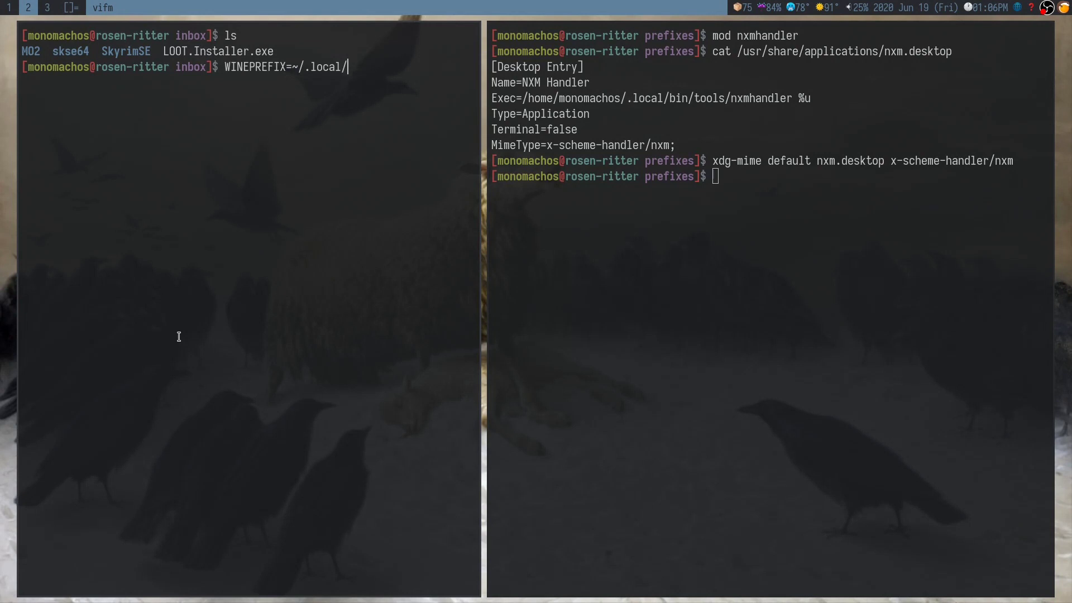
pyautogui.write('share/wine/prefixes/tutoiral')
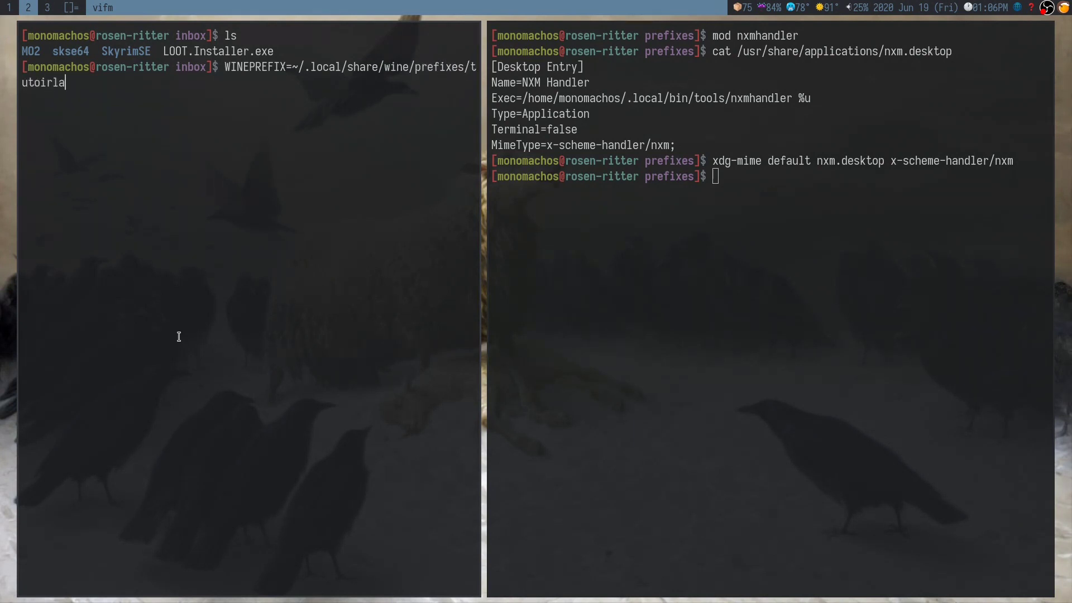
pyautogui.press('BackSpace')
pyautogui.press('BackSpace')
pyautogui.press('BackSpace')
pyautogui.press('BackSpace')
pyautogui.write('rial/')
pyautogui.write(' LL')
pyautogui.write('O')
pyautogui.write('T>')
pyautogui.write('Inst')
pyautogui.press('BackSpace')
pyautogui.press('BackSpace')
pyautogui.press('BackSpace')
pyautogui.press('BackSpace')
pyautogui.press('BackSpace')
pyautogui.press('BackSpace')
pyautogui.press('BackSpace')
pyautogui.press('BackSpace')
pyautogui.press('BackSpace')
pyautogui.write('wine LOOT.')
pyautogui.press('Tab')
pyautogui.press('Return')
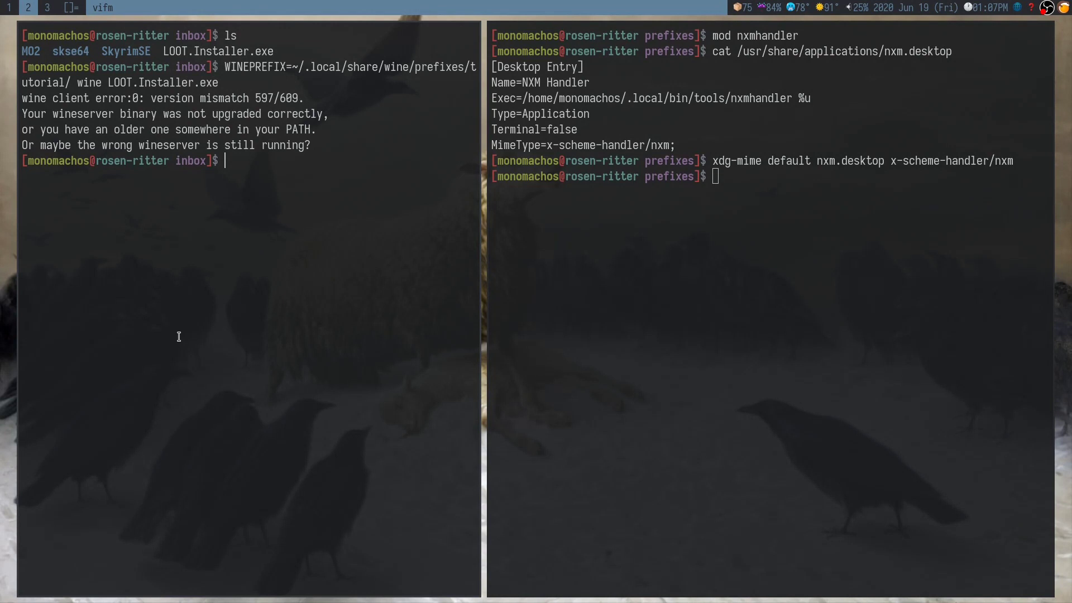
# - Exit Mod Organizer and try the same LOOT.Installer.exe wine command again in the terminal
pyautogui.press('super+3')
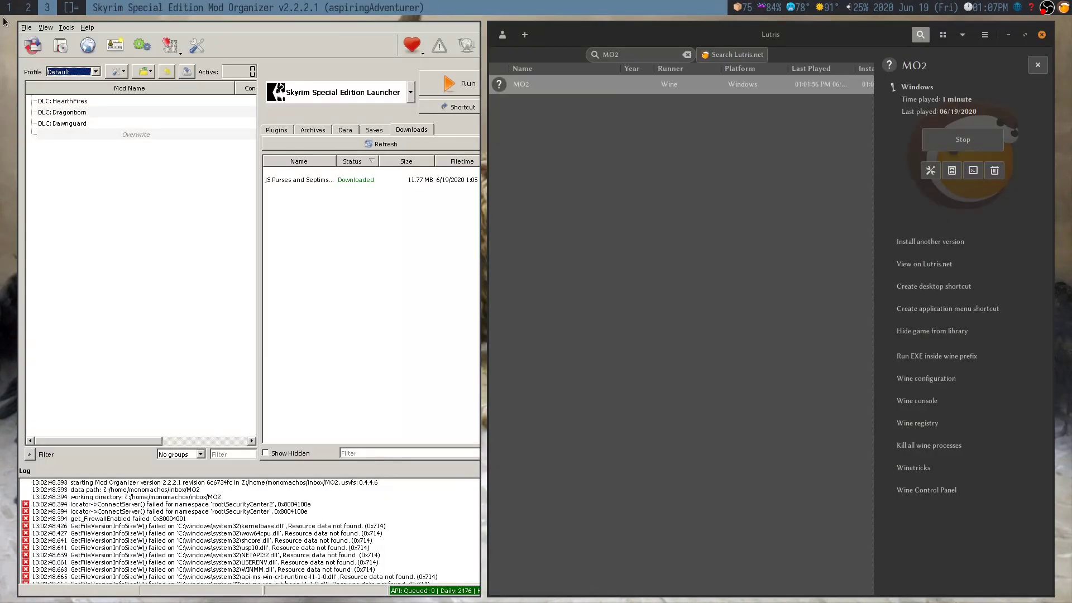
pyautogui.click(26, 27)
pyautogui.click(39, 78)
pyautogui.press('super+2')
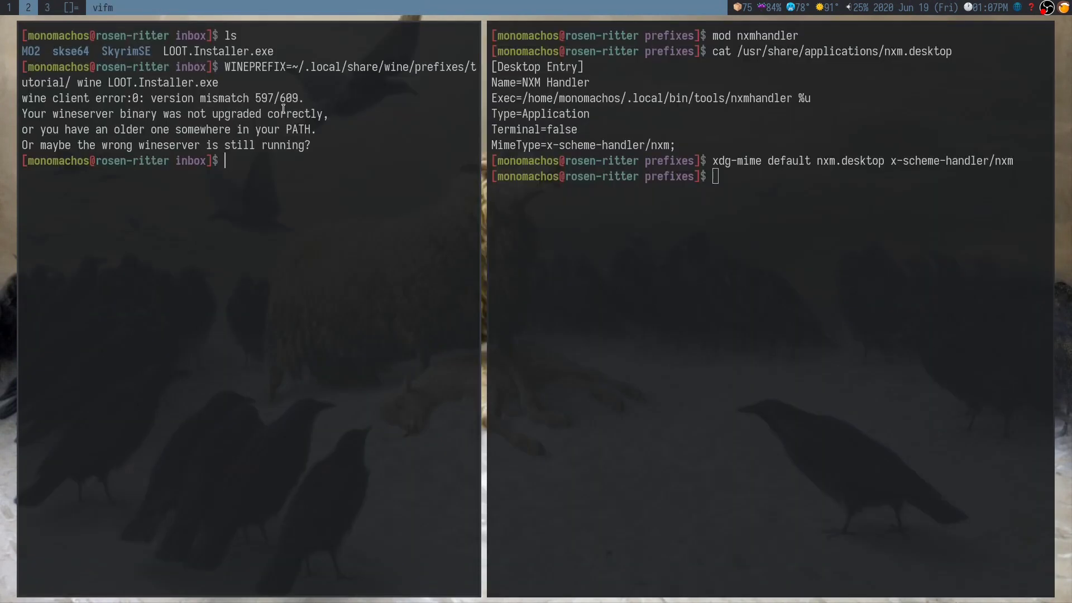
pyautogui.press('Up')
pyautogui.press('Return')
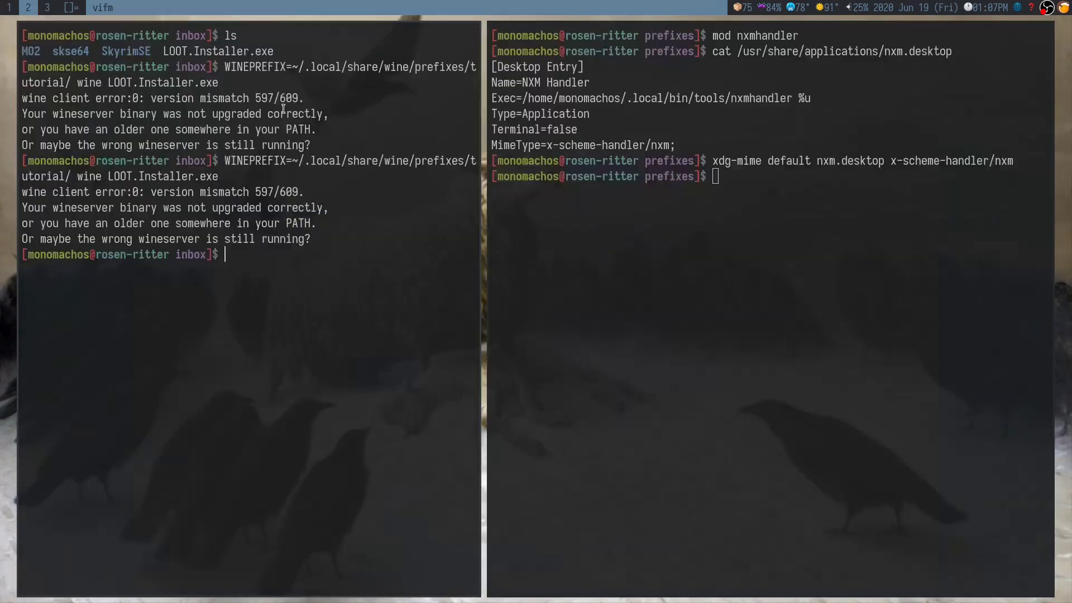
# - Kill all wine processes for MO2 in Lutris and rerun the LOOT.Installer.exe wine command in the terminal
pyautogui.press('super+3')
pyautogui.press('super+2')
pyautogui.press('super+3')
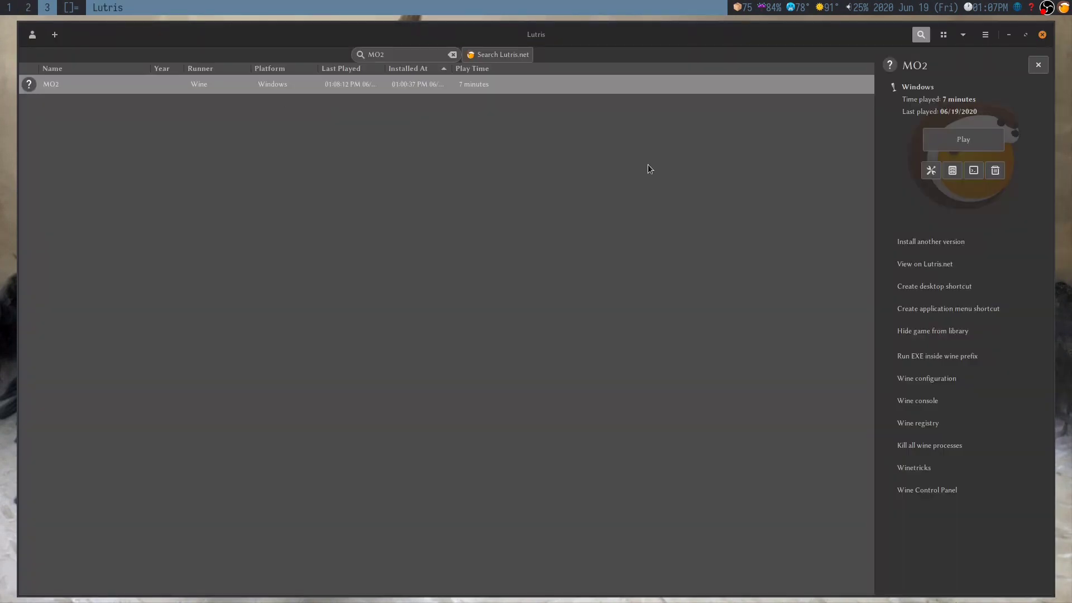
pyautogui.click(942, 451)
pyautogui.press('super+2')
pyautogui.press('Return')
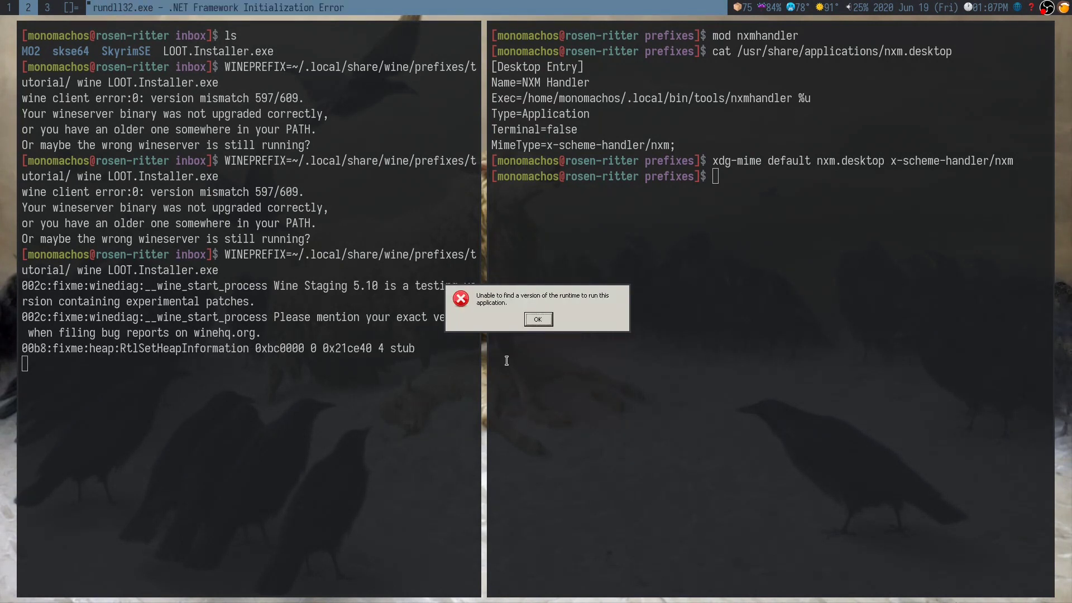
# - Dismiss the .NET runtime error and install LOOT in English to inbox\LOOT under the home folder on drive Z:, without launching it
pyautogui.press('Return')
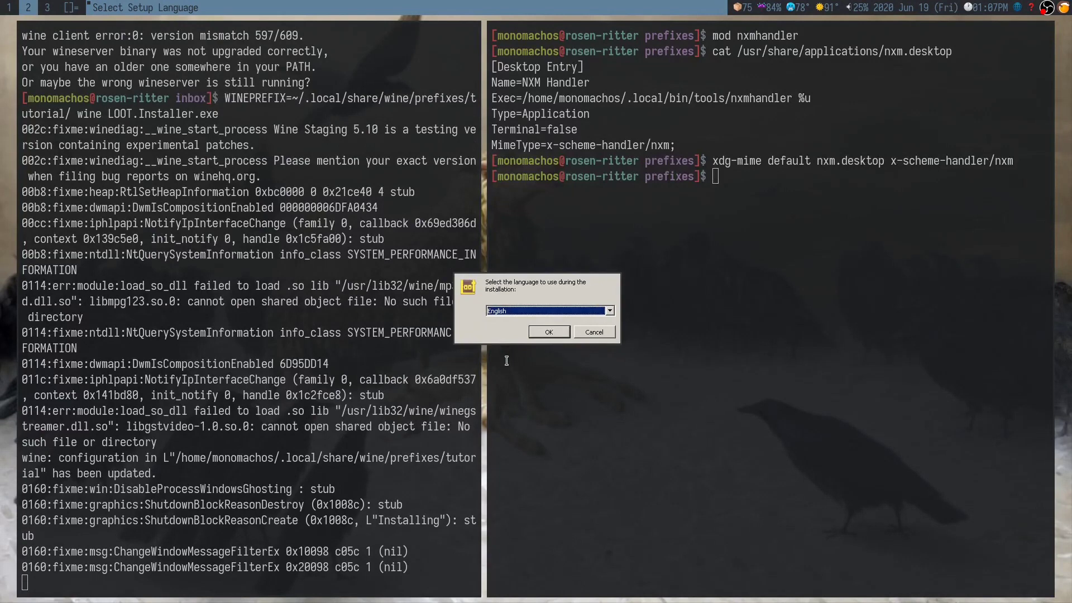
pyautogui.press('Return')
pyautogui.write('Z')
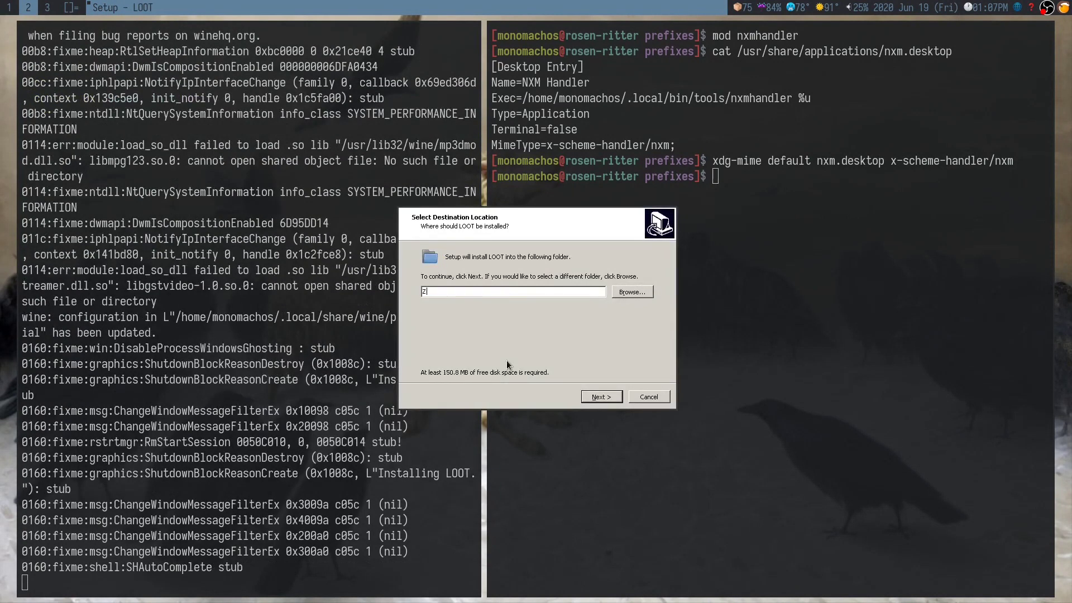
pyautogui.write(':\\')
pyautogui.write('home\\monomachos\\inbox\\LOOT')
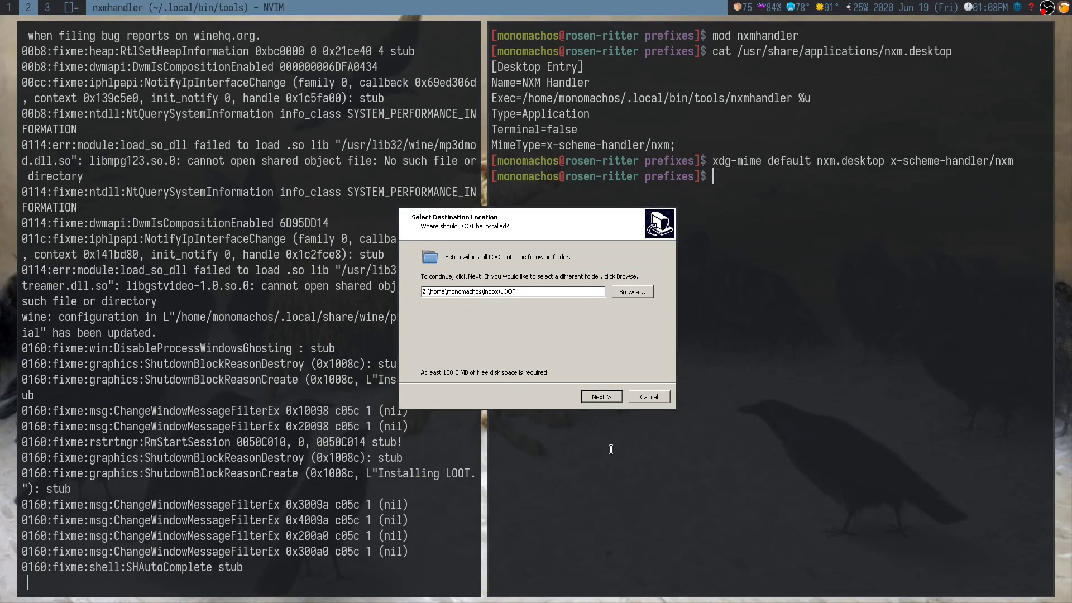
pyautogui.click(608, 398)
pyautogui.click(609, 397)
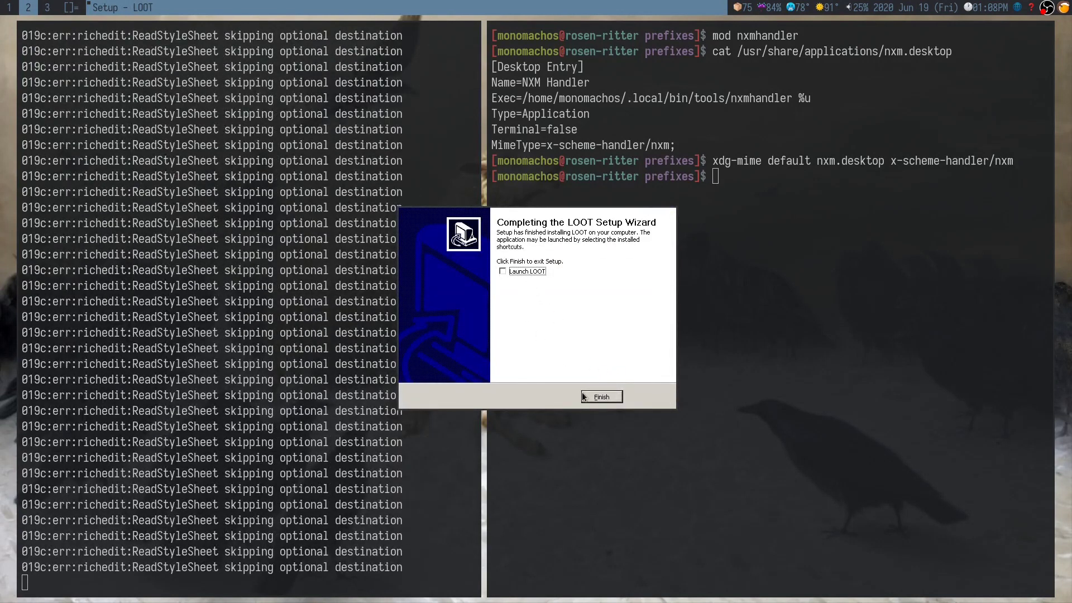
pyautogui.click(602, 397)
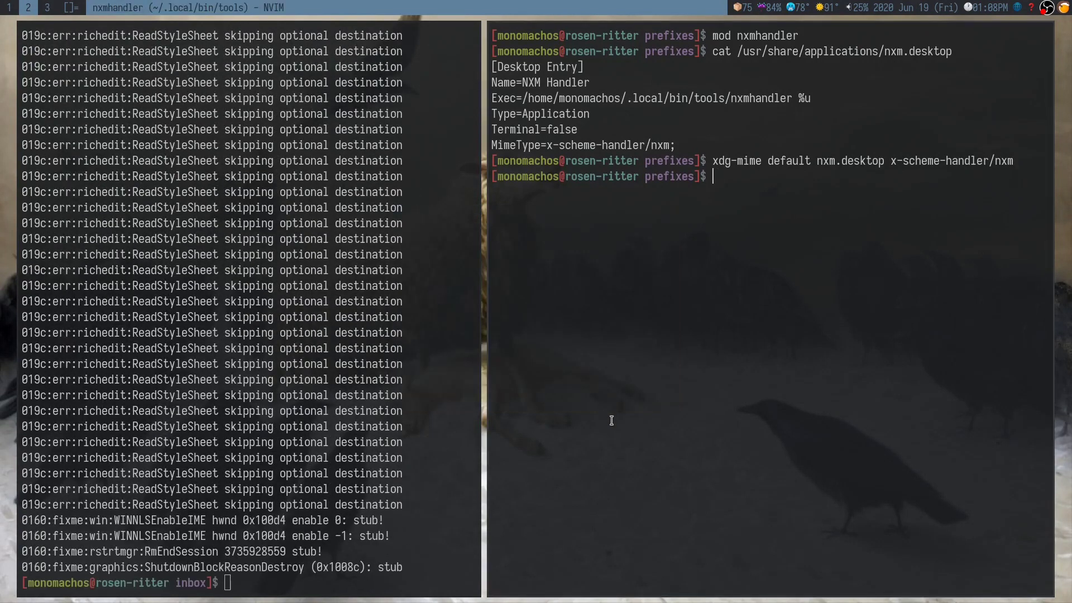
# - Launch MO2 from Lutris, dismiss the wine startup dialogs and choose LOOT as the executable in Mod Organizer
pyautogui.click(44, 5)
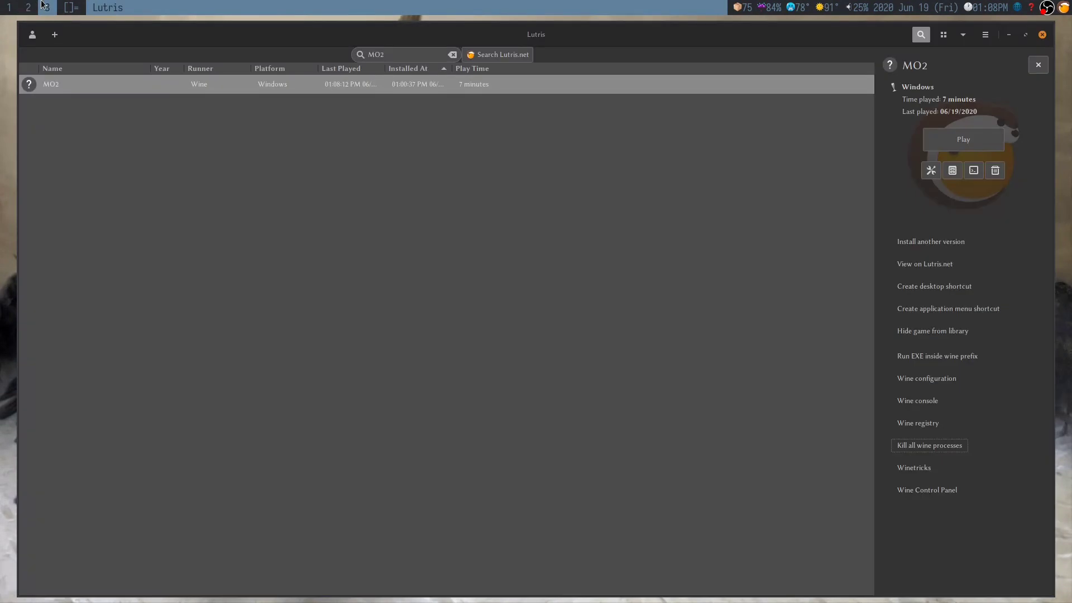
pyautogui.click(953, 143)
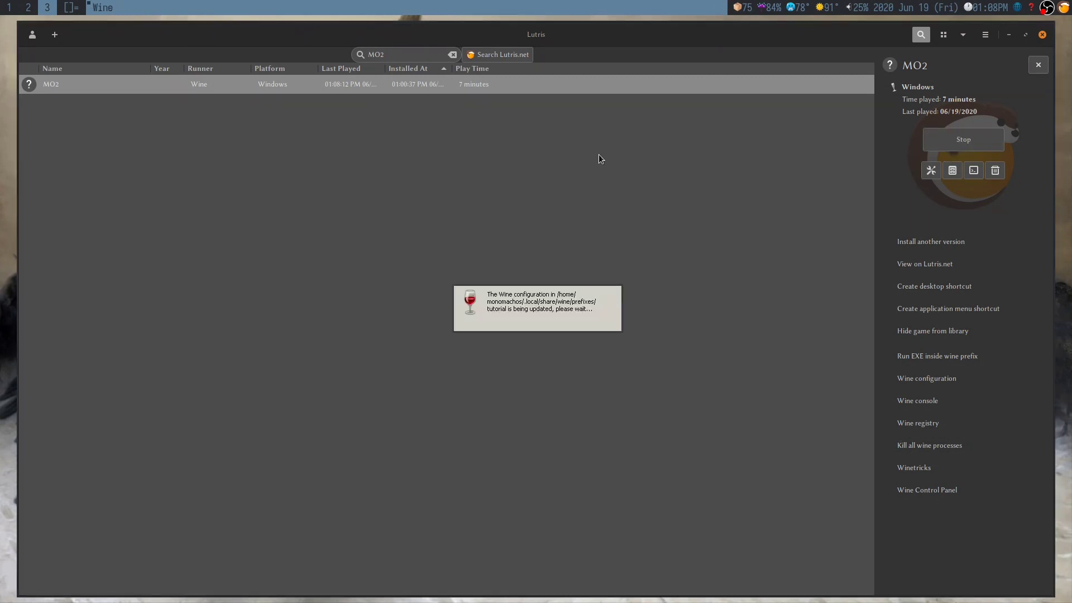
pyautogui.click(539, 319)
pyautogui.click(534, 319)
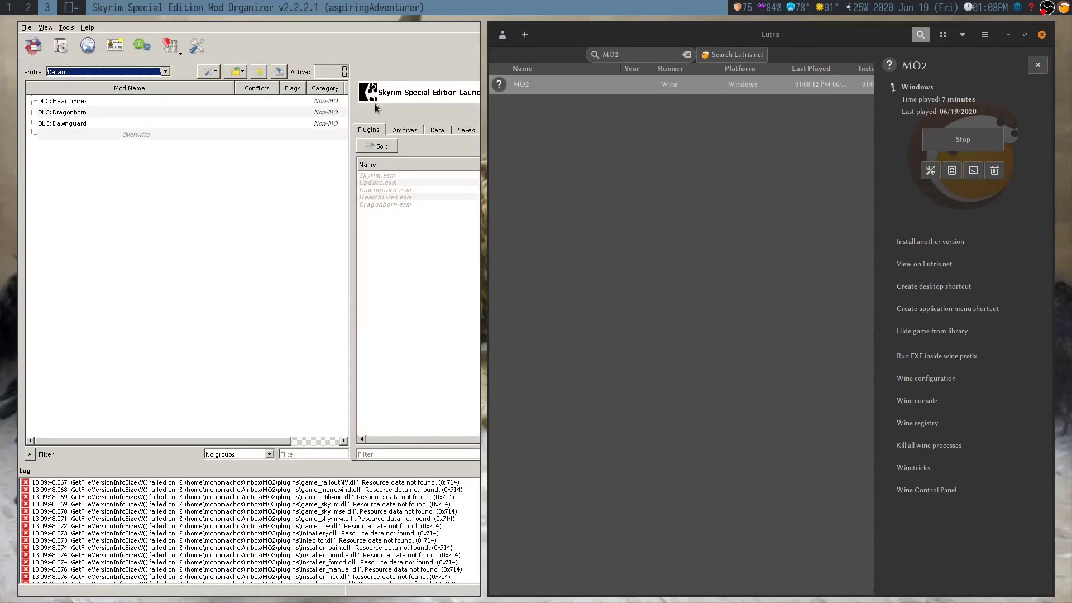
pyautogui.click(375, 94)
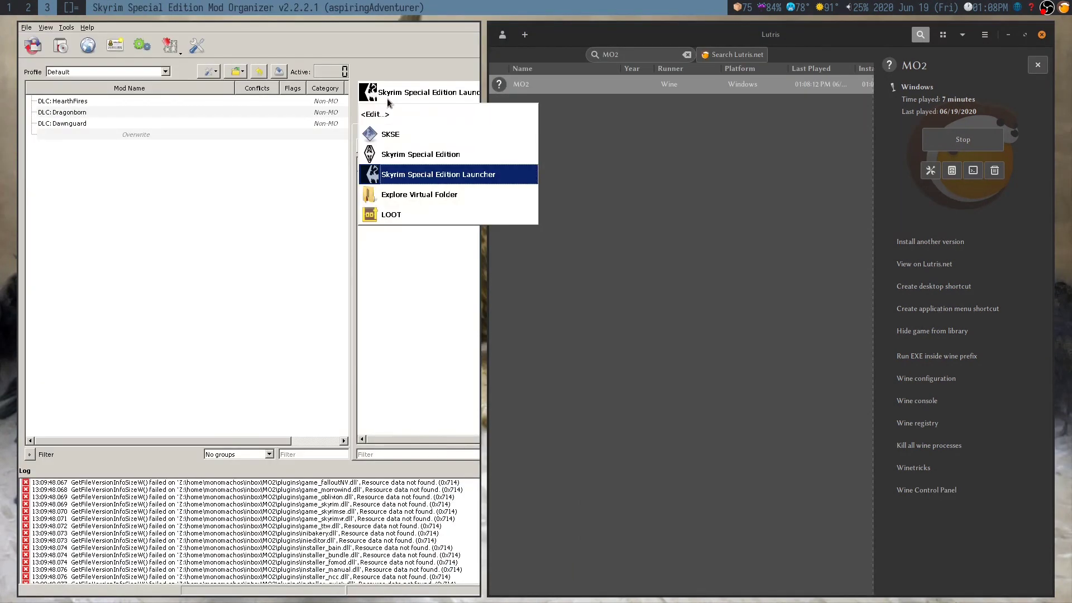
pyautogui.click(408, 215)
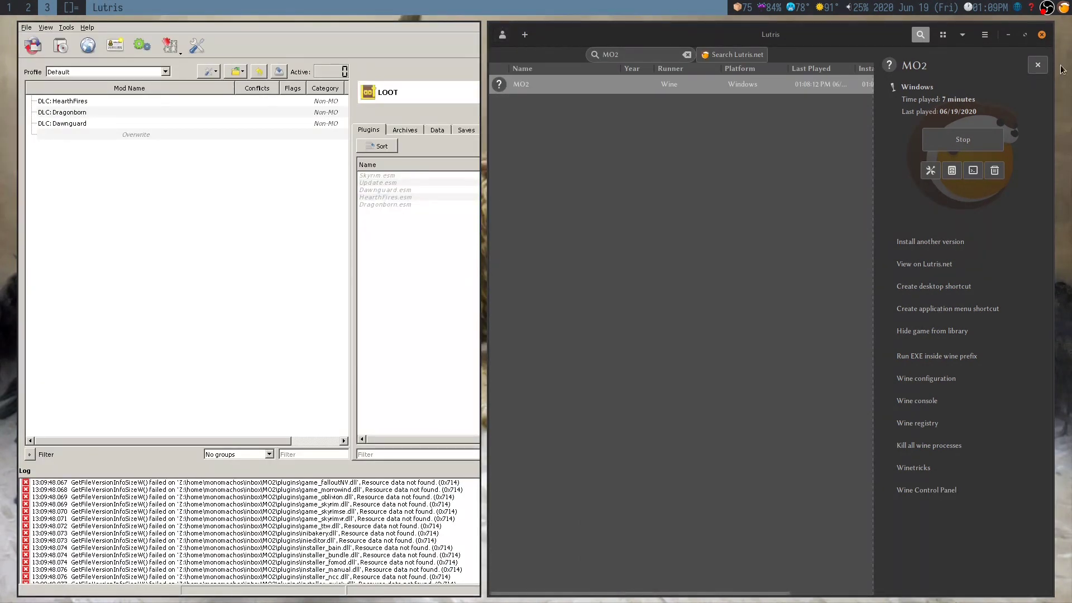
pyautogui.press('BackSpace')
pyautogui.press('BackSpace')
pyautogui.press('BackSpace')
pyautogui.write('z')
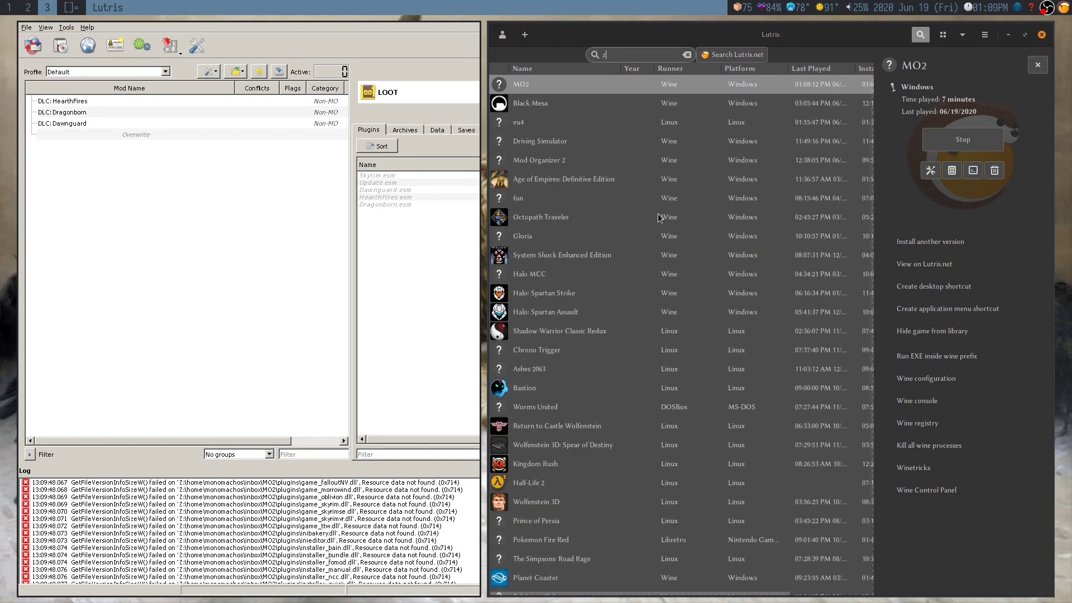
# - Move the Lutris window to workspace 4, and run LOOT without starting Steam, closing it after its first-time tips
pyautogui.press('super+shift+4')
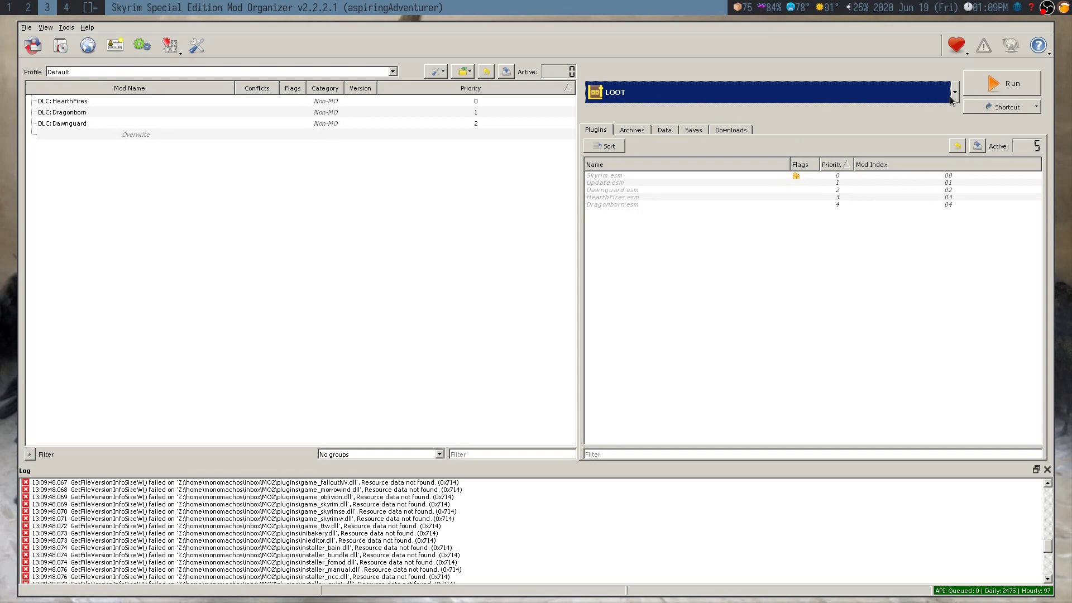
pyautogui.click(978, 90)
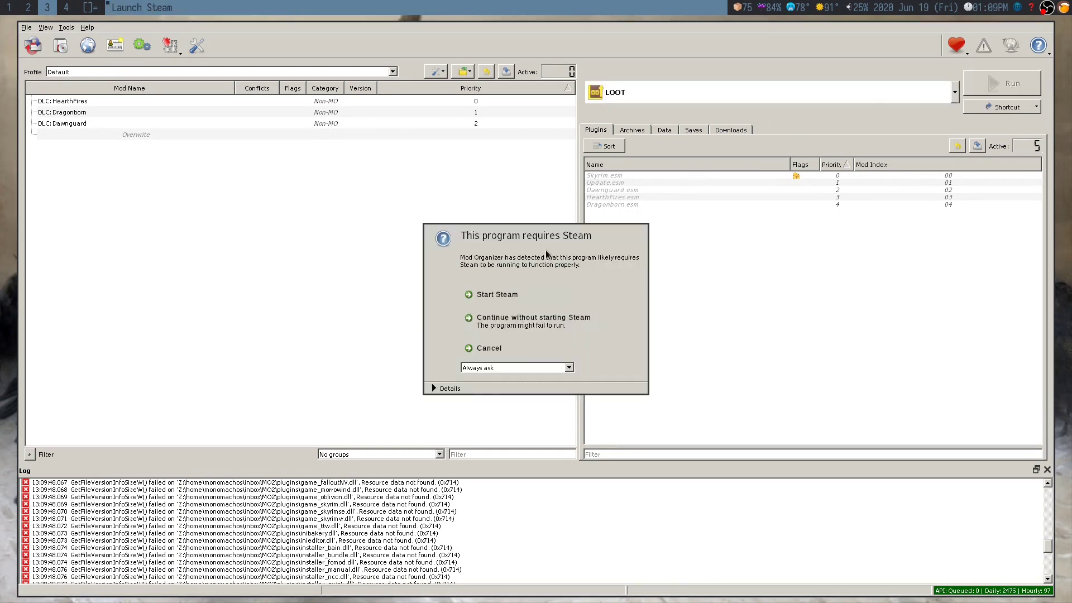
pyautogui.click(546, 322)
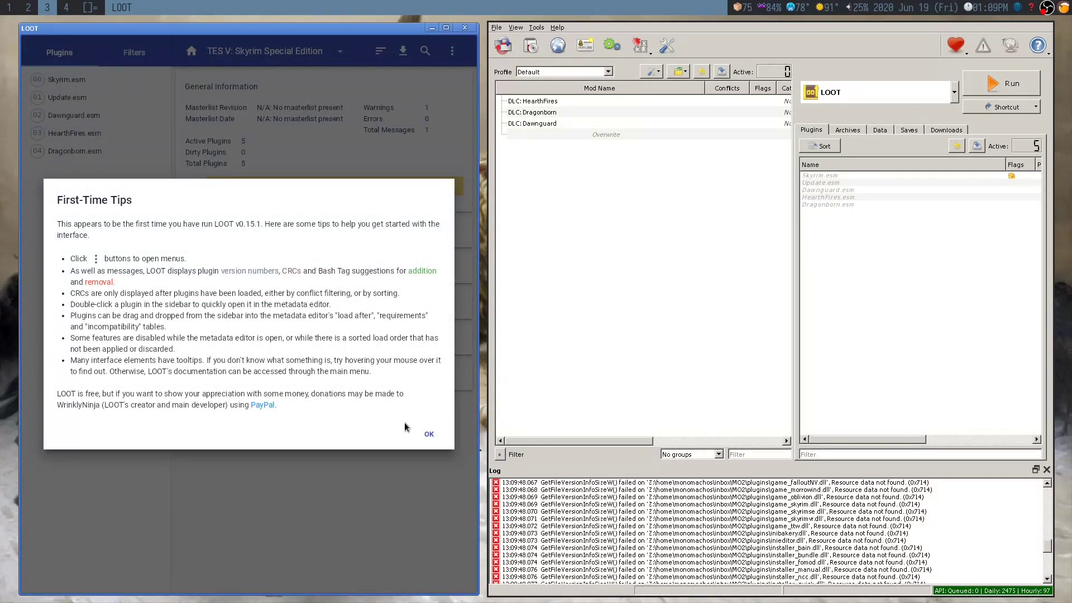
pyautogui.click(430, 433)
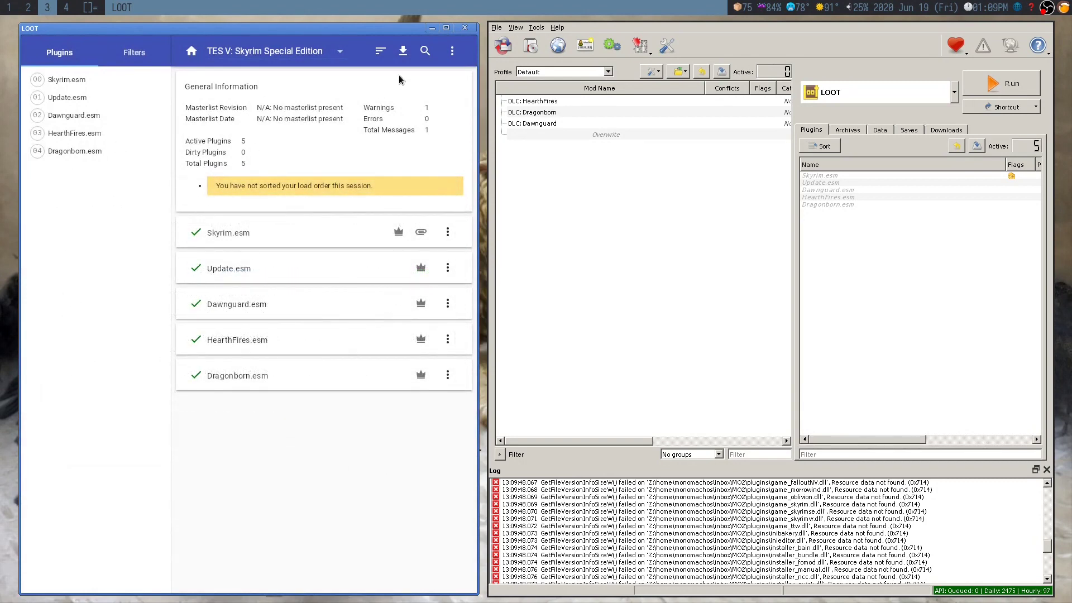
pyautogui.click(464, 28)
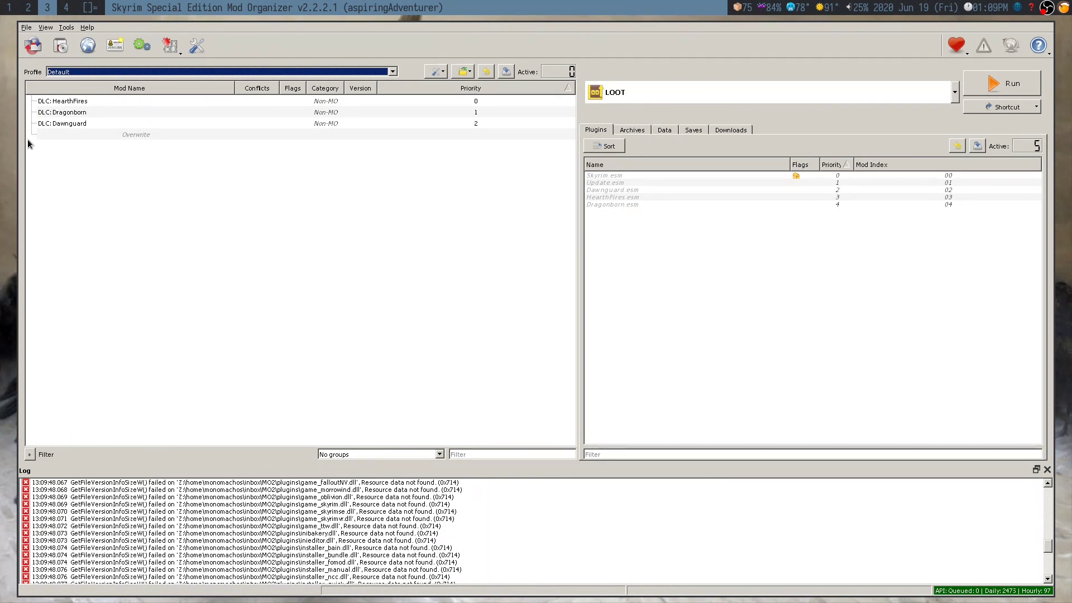
# - Switch to Lutris on workspace 4 and search the game library for "Mod Organizer"
pyautogui.press('super+4')
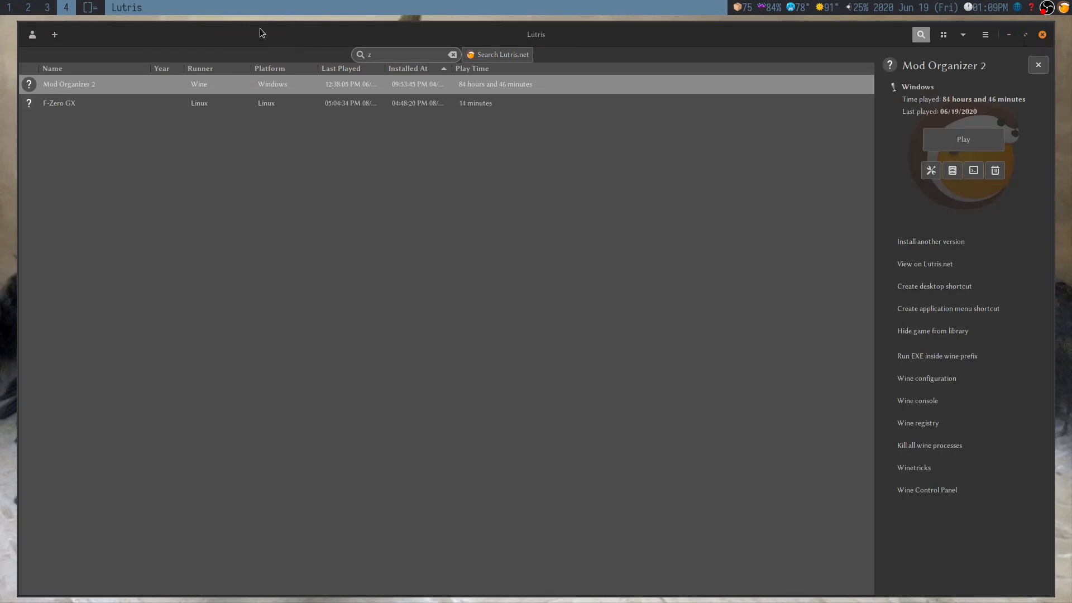
pyautogui.press('BackSpace')
pyautogui.write('mo2')
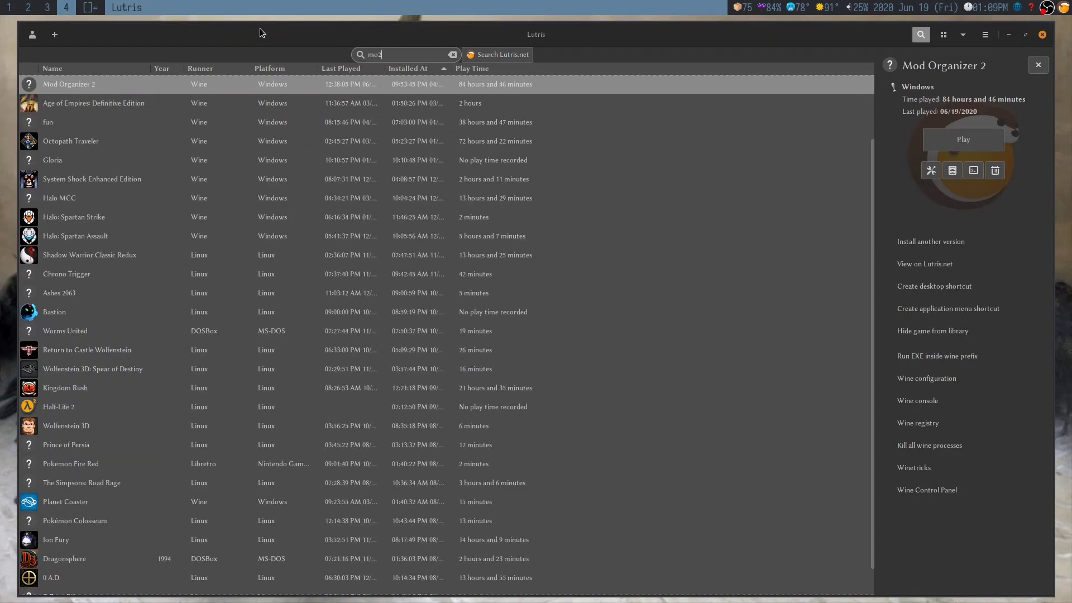
pyautogui.press('BackSpace')
pyautogui.press('BackSpace')
pyautogui.press('BackSpace')
pyautogui.write('MO2')
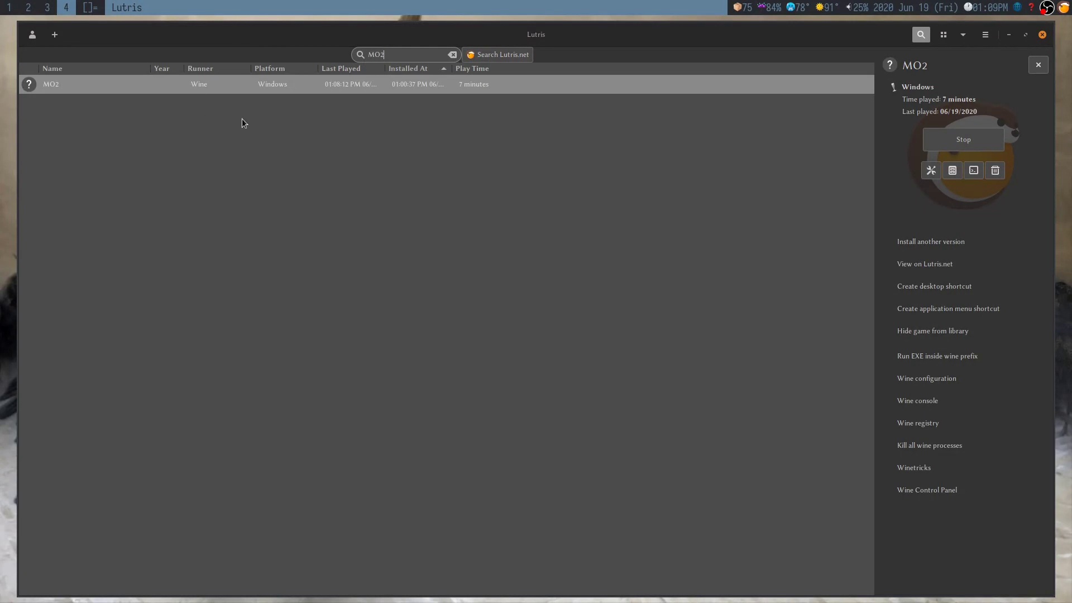
pyautogui.press('BackSpace')
pyautogui.press('BackSpace')
pyautogui.write('od')
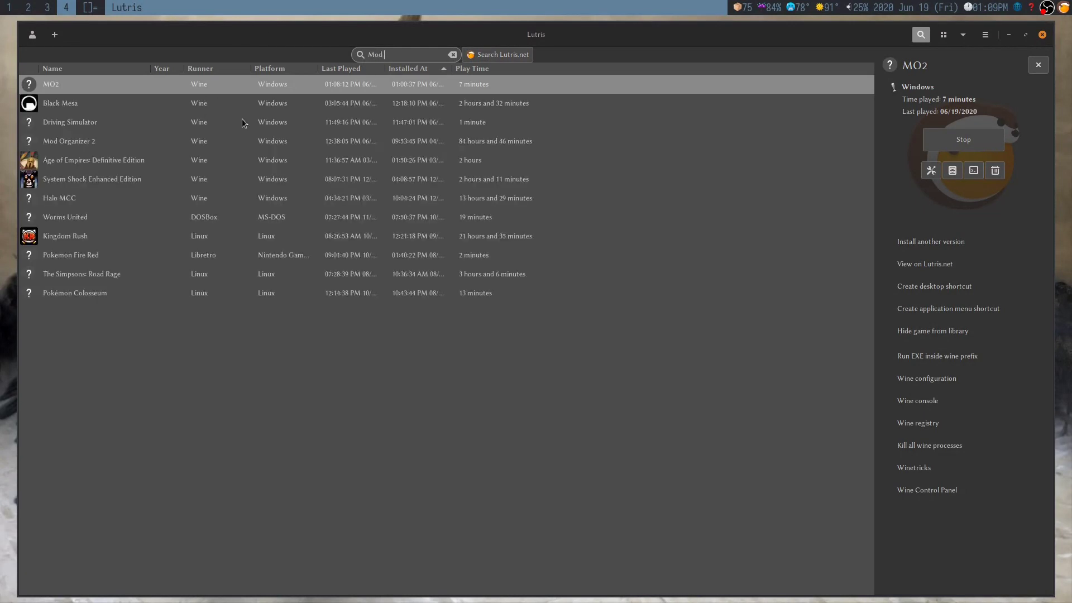
pyautogui.write(' Organizer')
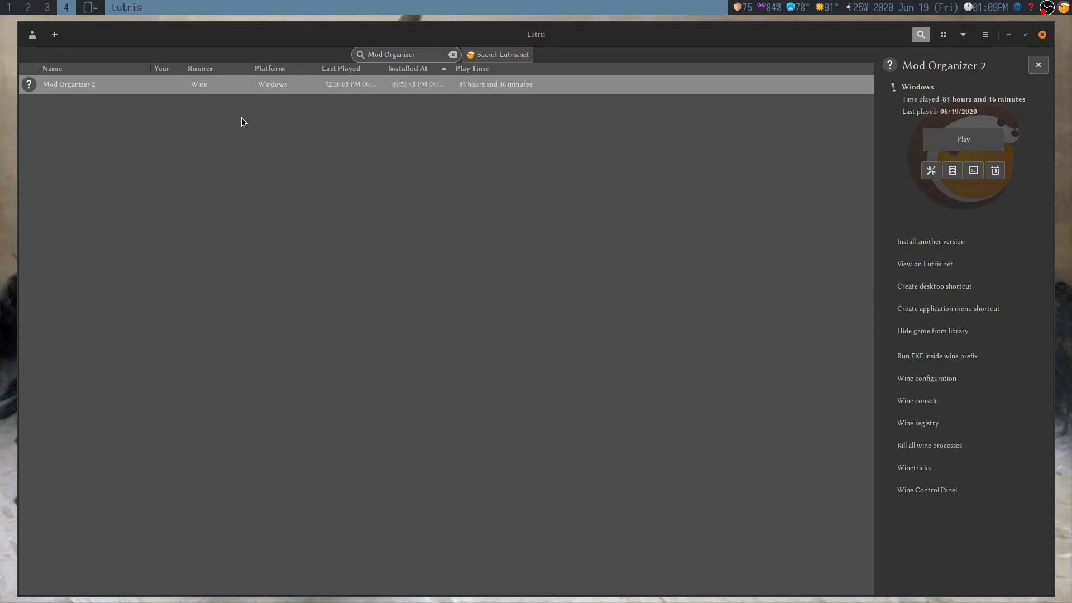
# - Exit the tutorial's Mod Organizer on workspace 3, return to Lutris and launch the Mod Organizer 2 entry
pyautogui.click(48, 7)
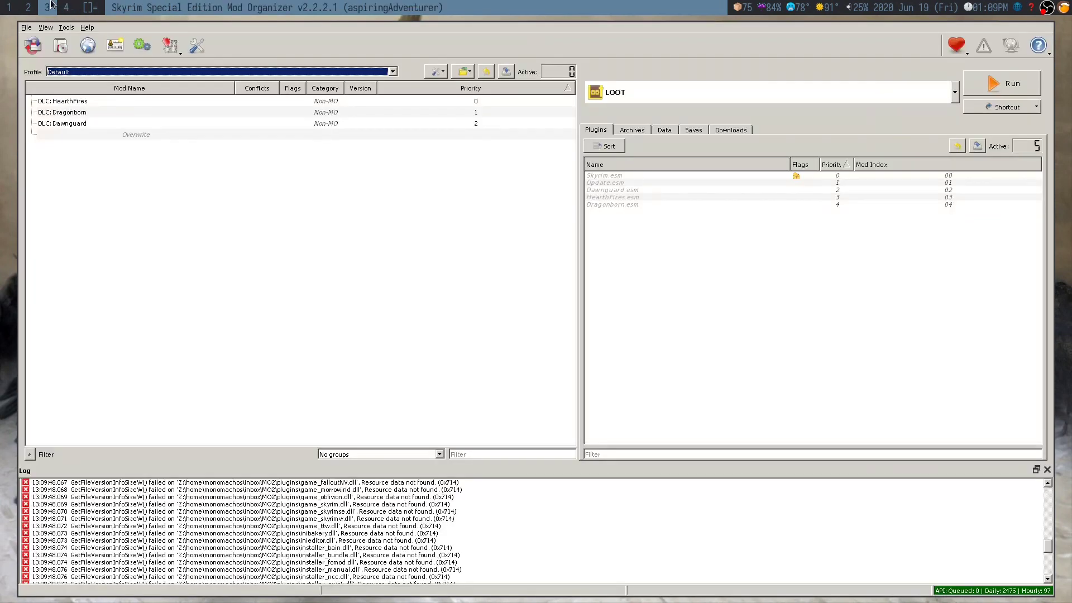
pyautogui.click(26, 27)
pyautogui.click(39, 81)
pyautogui.click(66, 8)
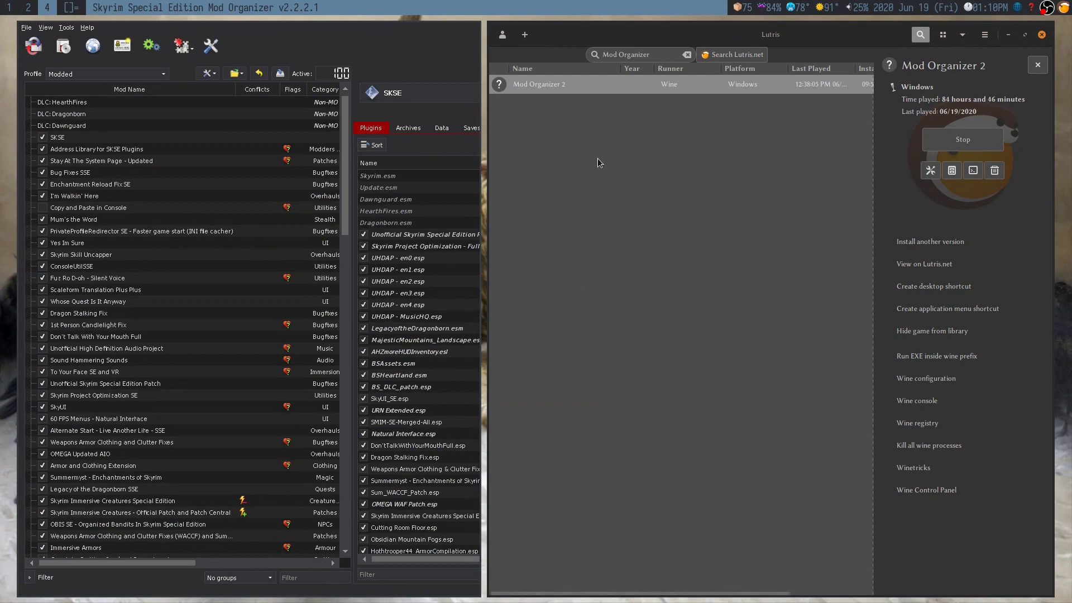
# - Move the modded Mod Organizer 2 window to workspace 3 and look through its executables list, keeping SKSE selected
pyautogui.press('super+shift+3')
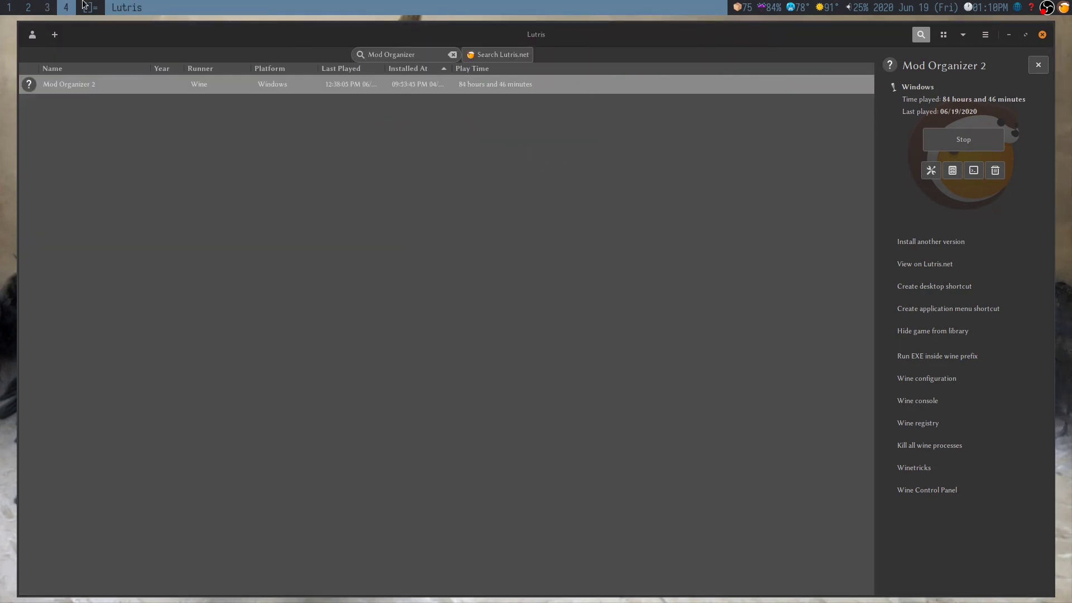
pyautogui.press('super+3')
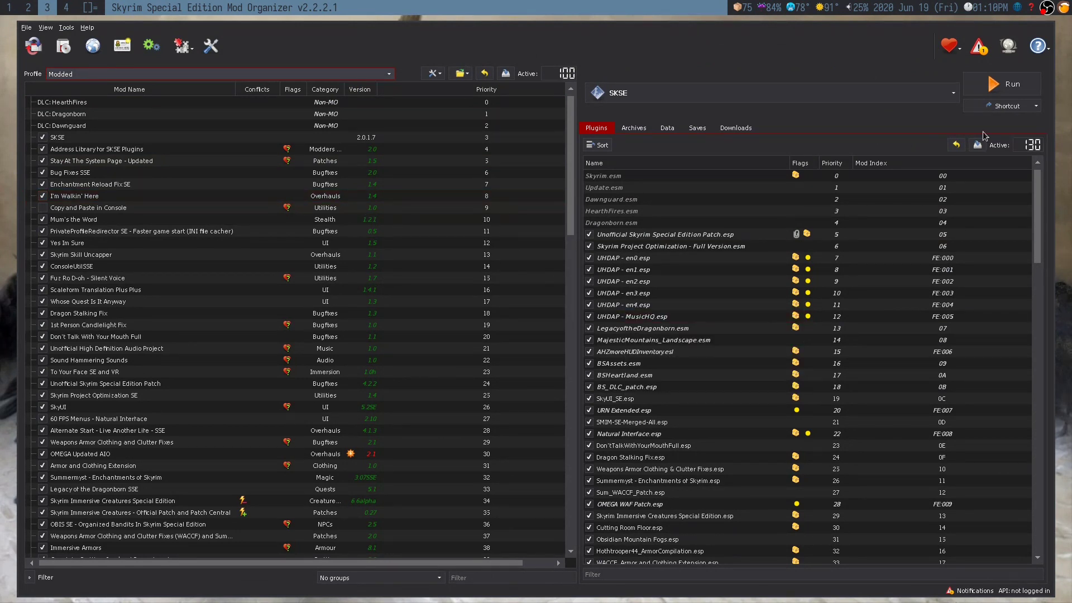
pyautogui.click(885, 95)
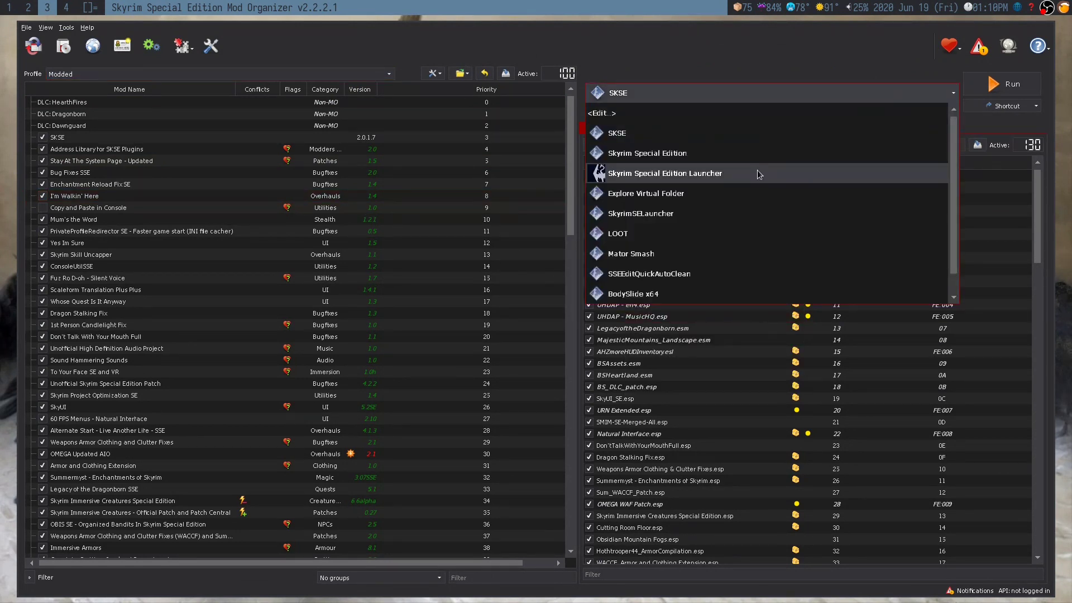
pyautogui.click(718, 91)
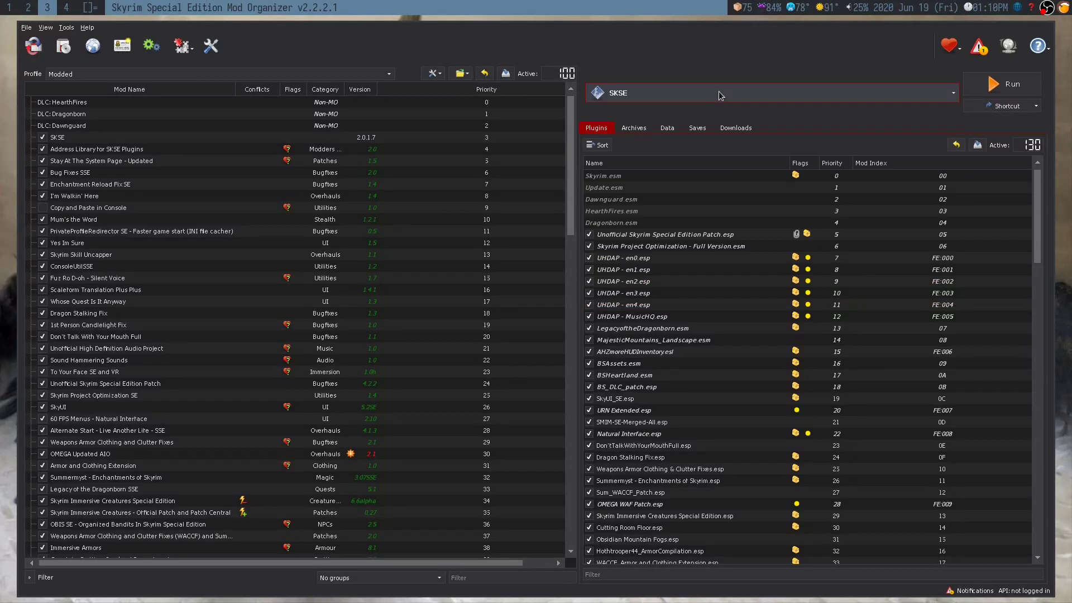